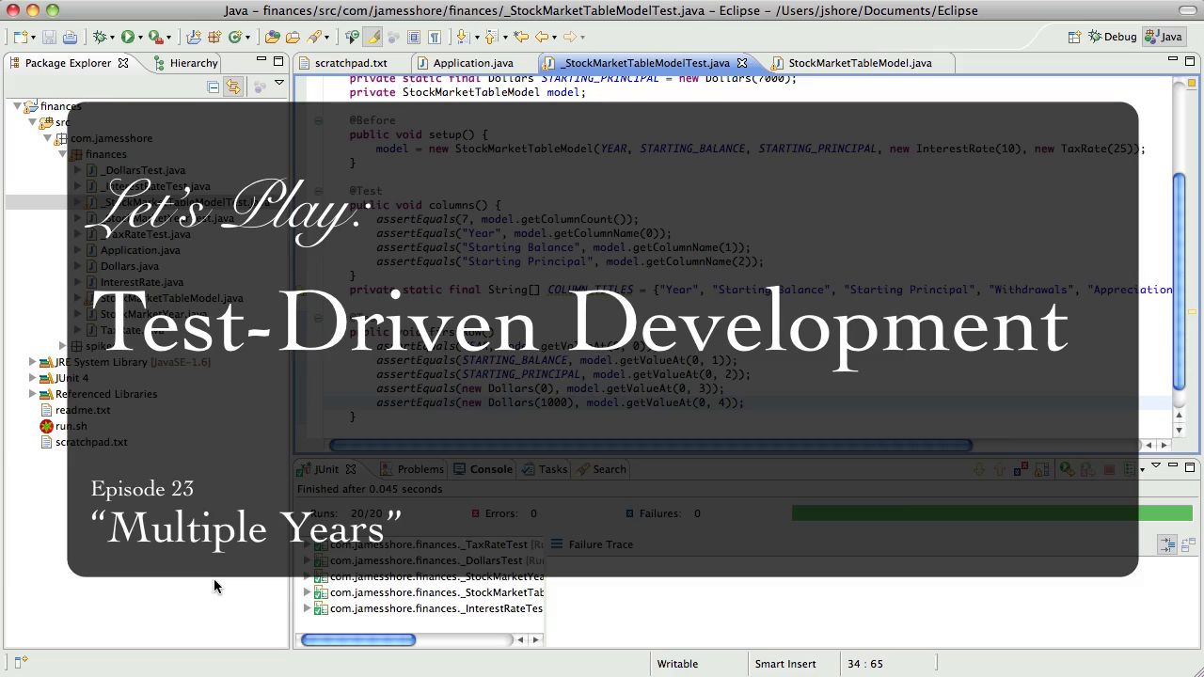
# Close the running table window and return to the test code in the editor.
pyautogui.press('super+Tab')
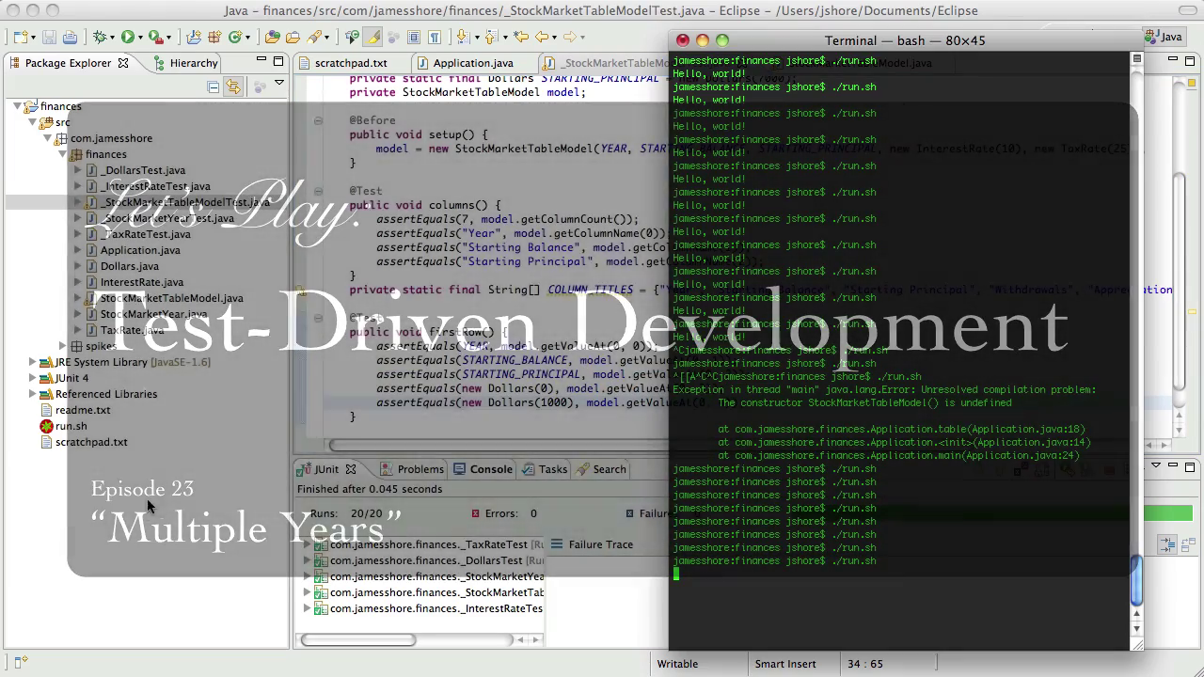
pyautogui.click(146, 498)
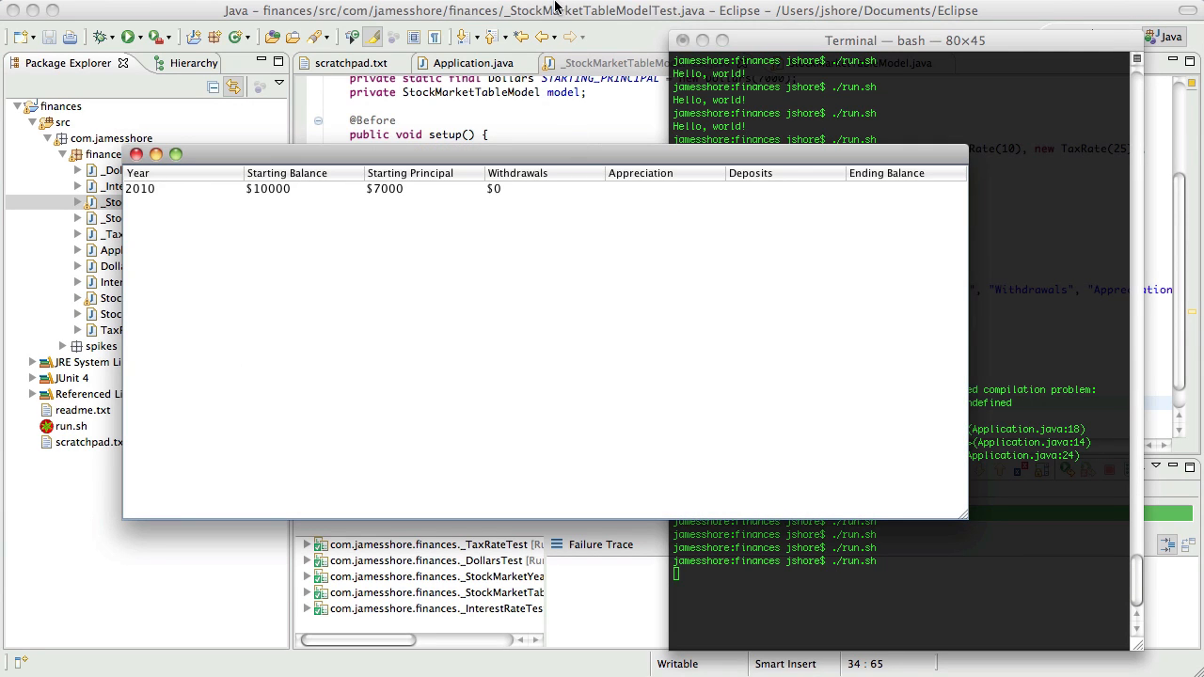
pyautogui.press('super+q')
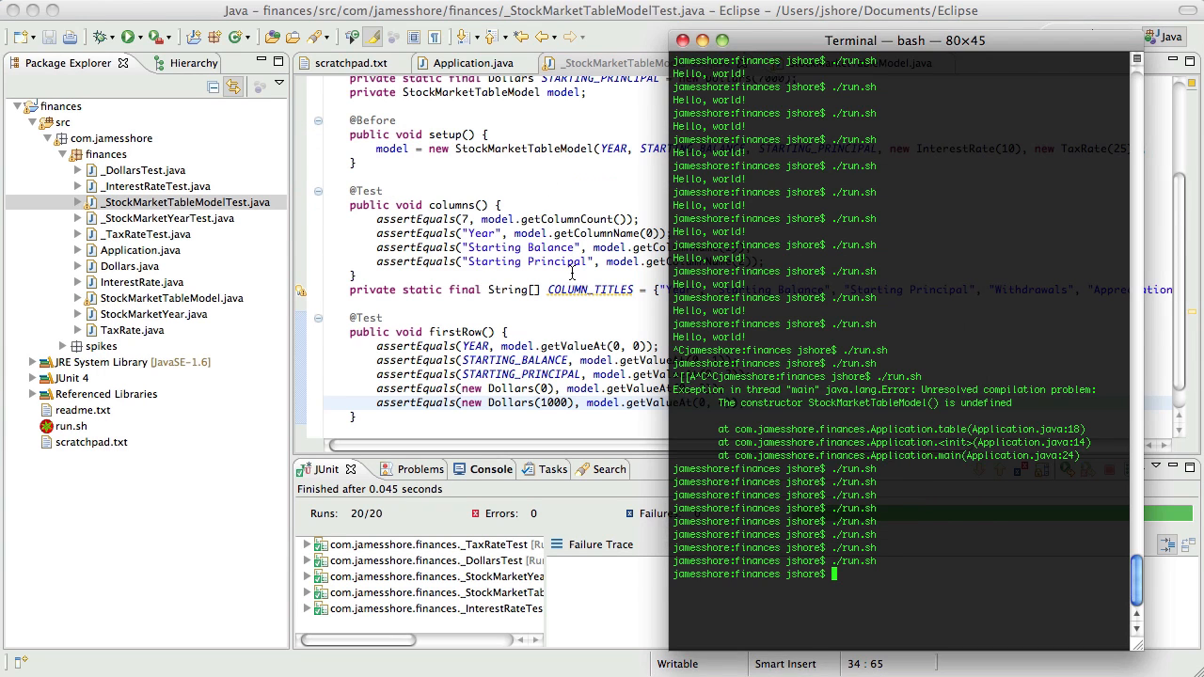
pyautogui.click(570, 271)
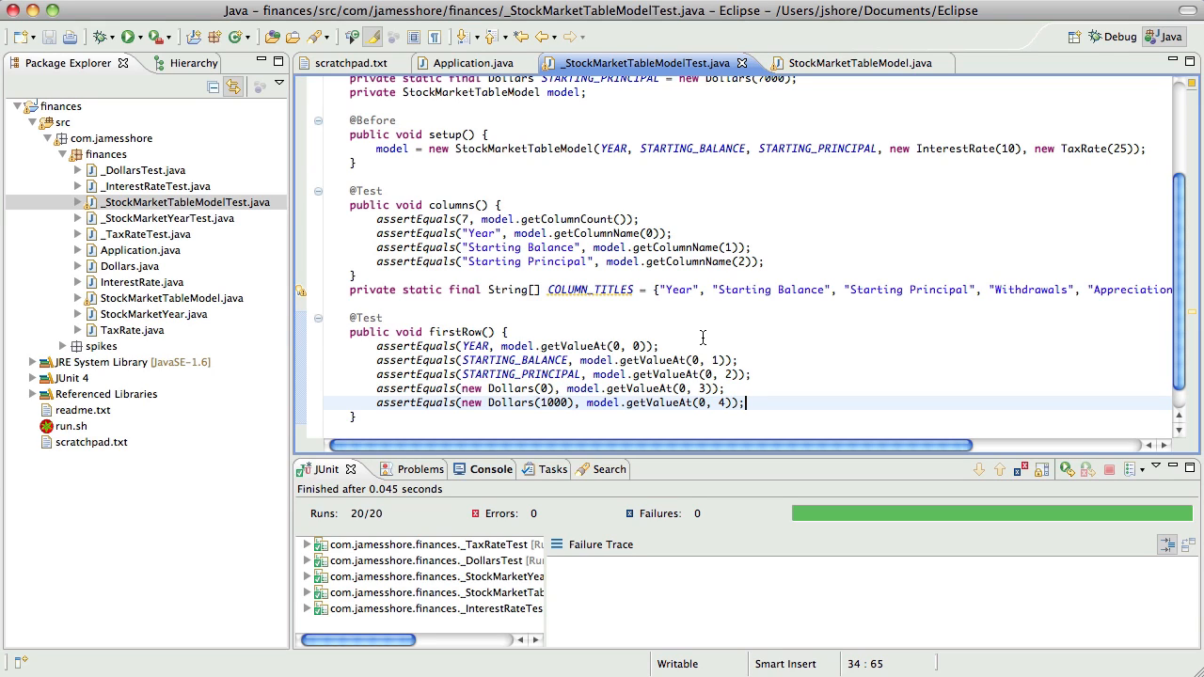
# Review the last assertion's expected value new Dollars(1000) and the Dollars(0) assertion.
pyautogui.hotkey('alt', 'Left')
pyautogui.hotkey('alt', 'Left')
pyautogui.hotkey('alt', 'Left')
pyautogui.hotkey('alt', 'shift', 'Left')
pyautogui.hotkey('alt', 'shift', 'Left')
pyautogui.hotkey('alt', 'shift', 'Left')
pyautogui.hotkey('alt', 'shift', 'Left')
pyautogui.hotkey('alt', 'shift', 'Left')
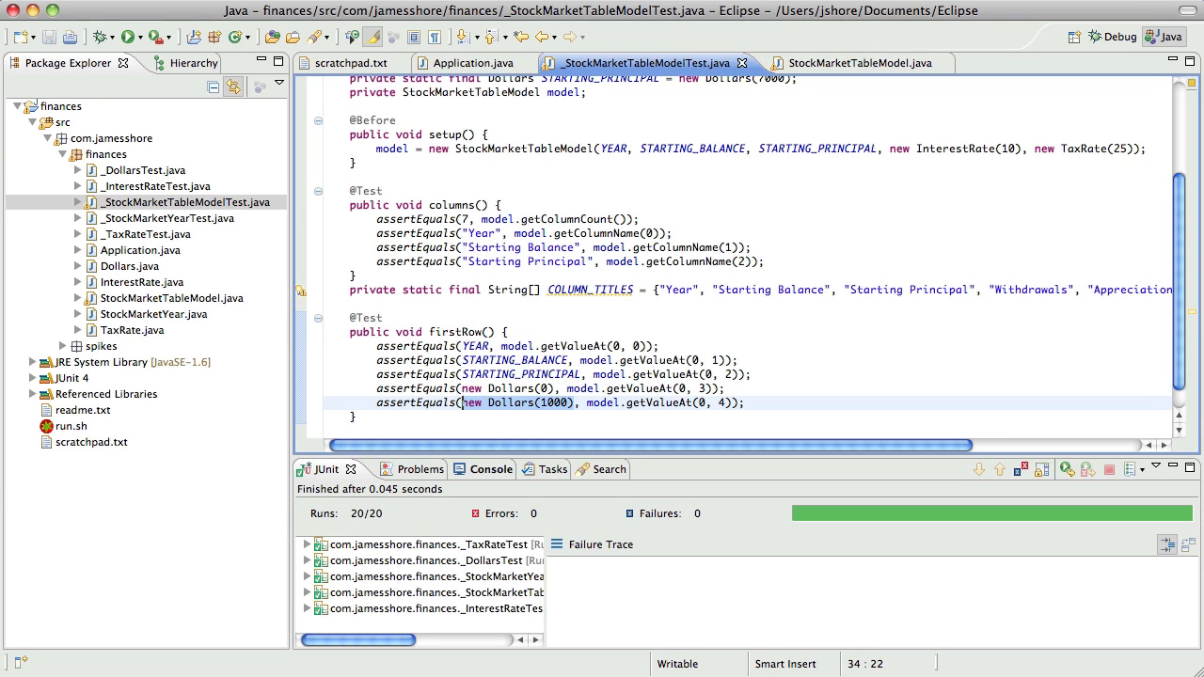
pyautogui.press('Escape')
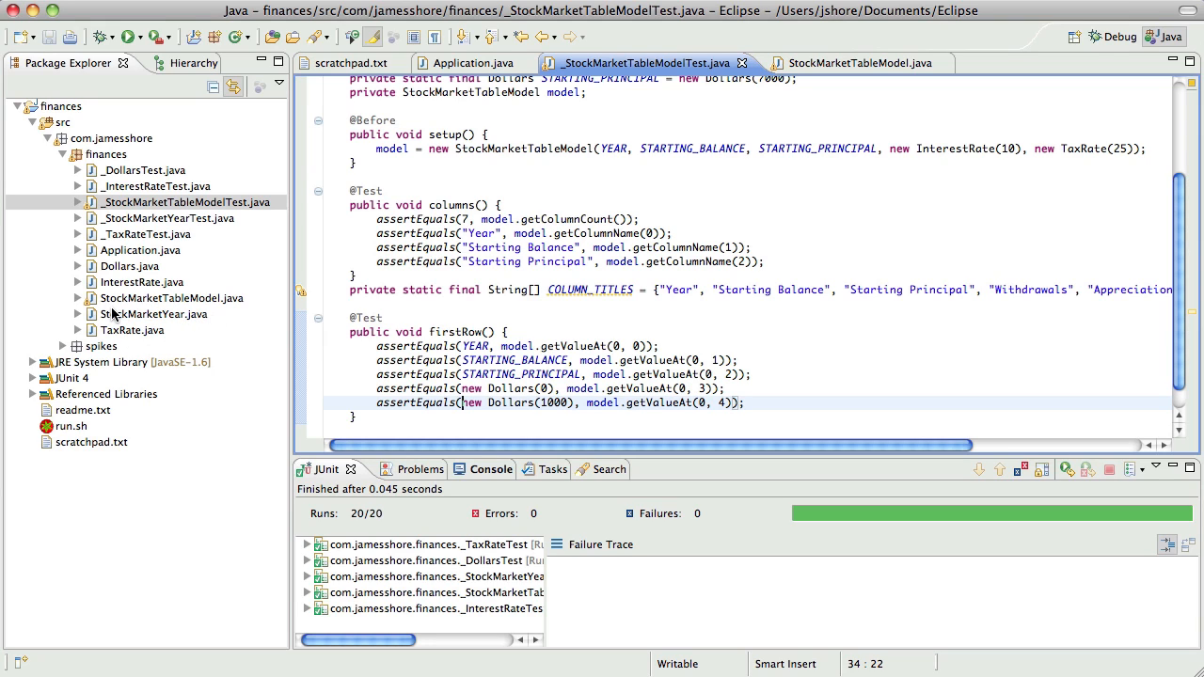
pyautogui.click(567, 388)
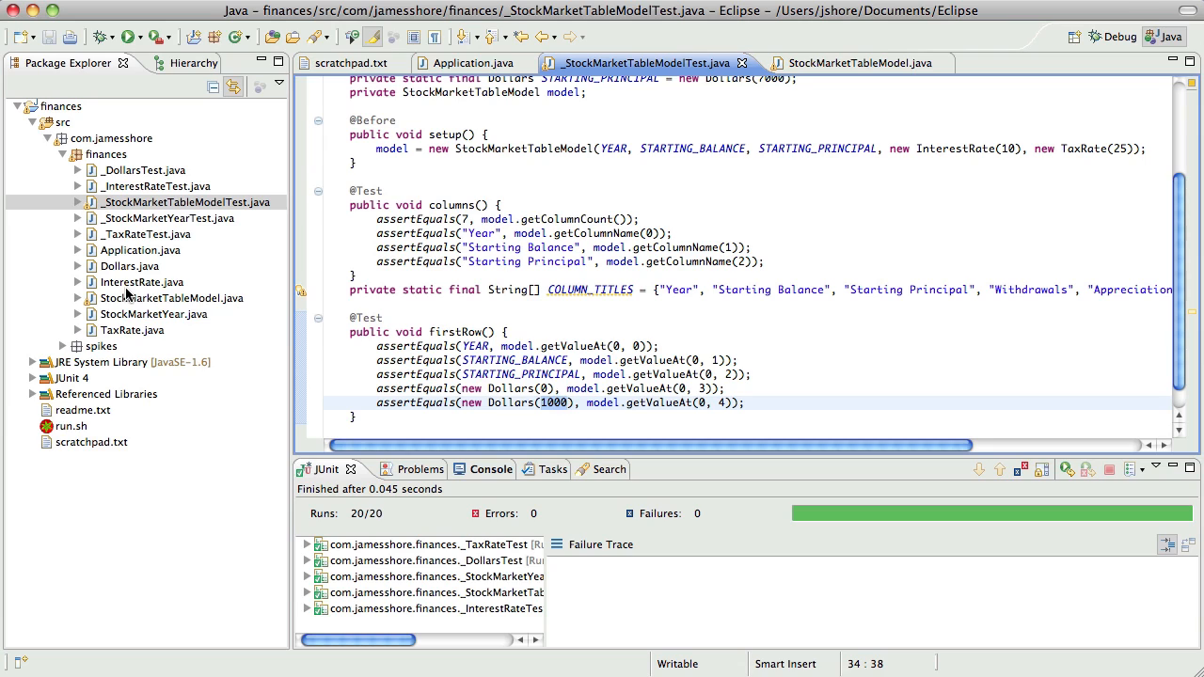
# Move up from the firstRow test to the stray COLUMN_TITLES declaration line.
pyautogui.click(160, 203)
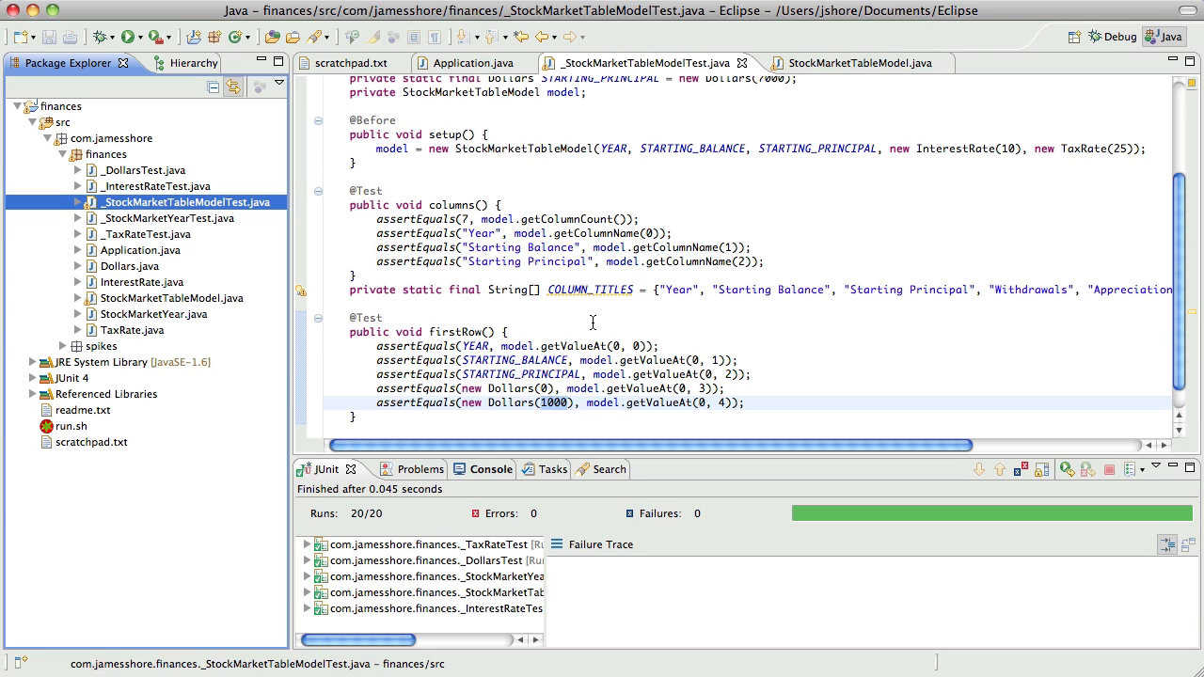
pyautogui.doubleClick(568, 388)
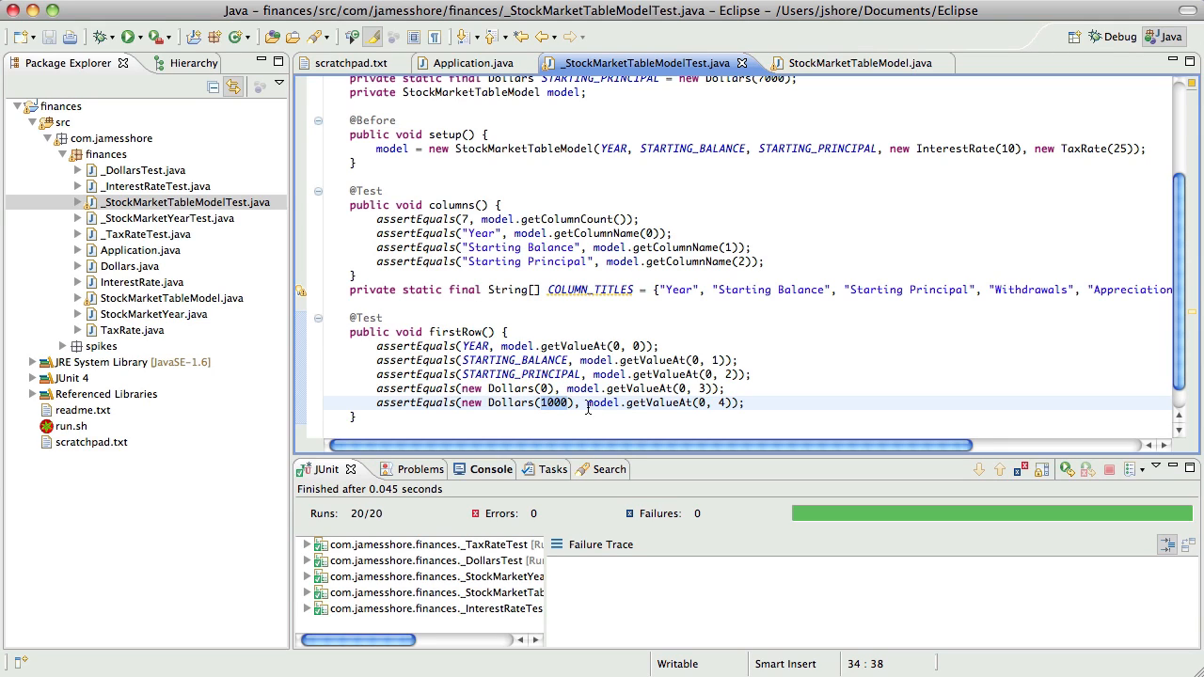
pyautogui.moveTo(475, 346)
pyautogui.moveTo(439, 360)
pyautogui.click(464, 347)
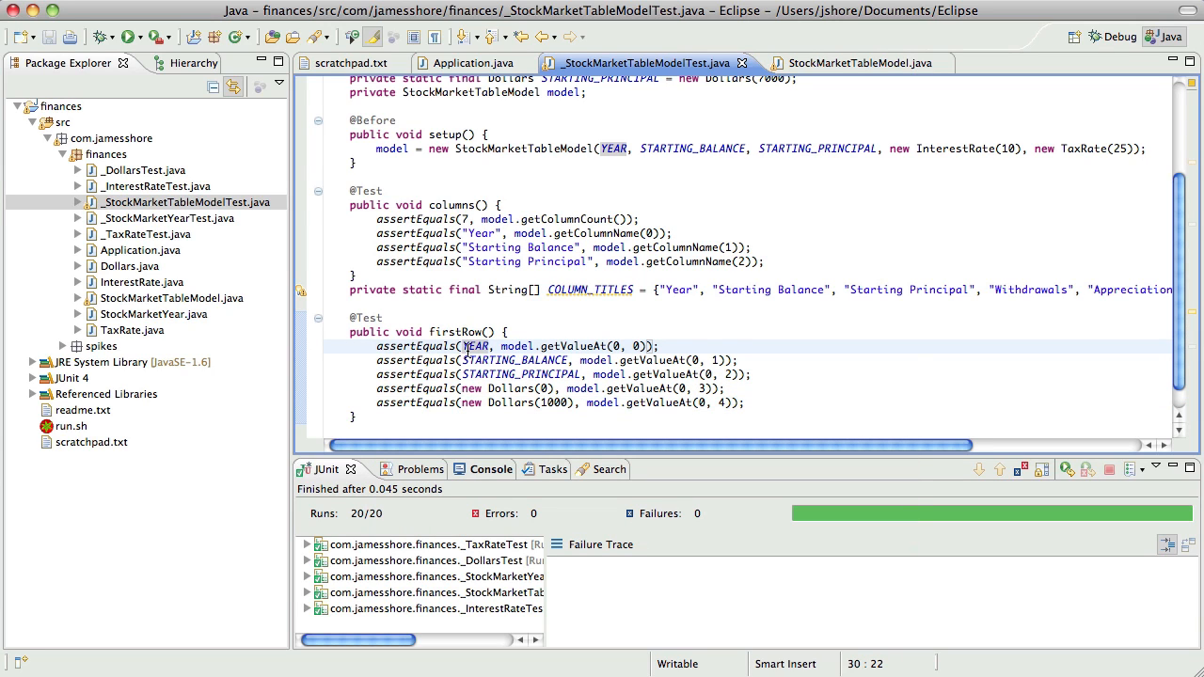
pyautogui.click(753, 316)
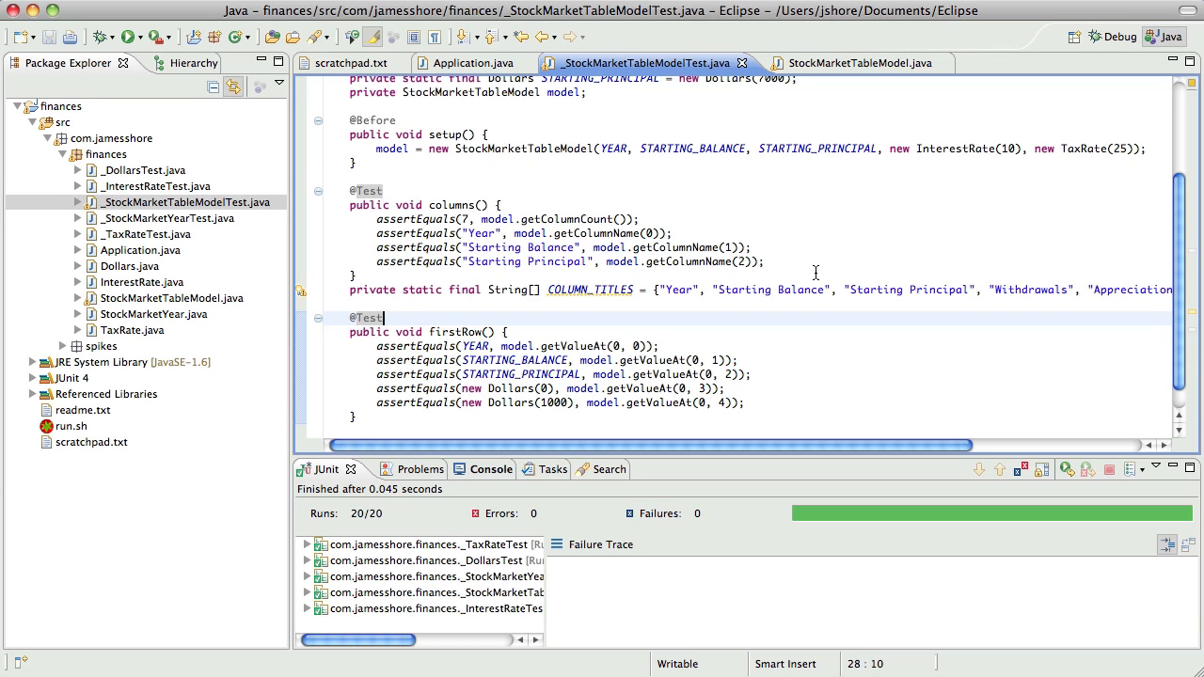
pyautogui.press('Up')
pyautogui.press('Up')
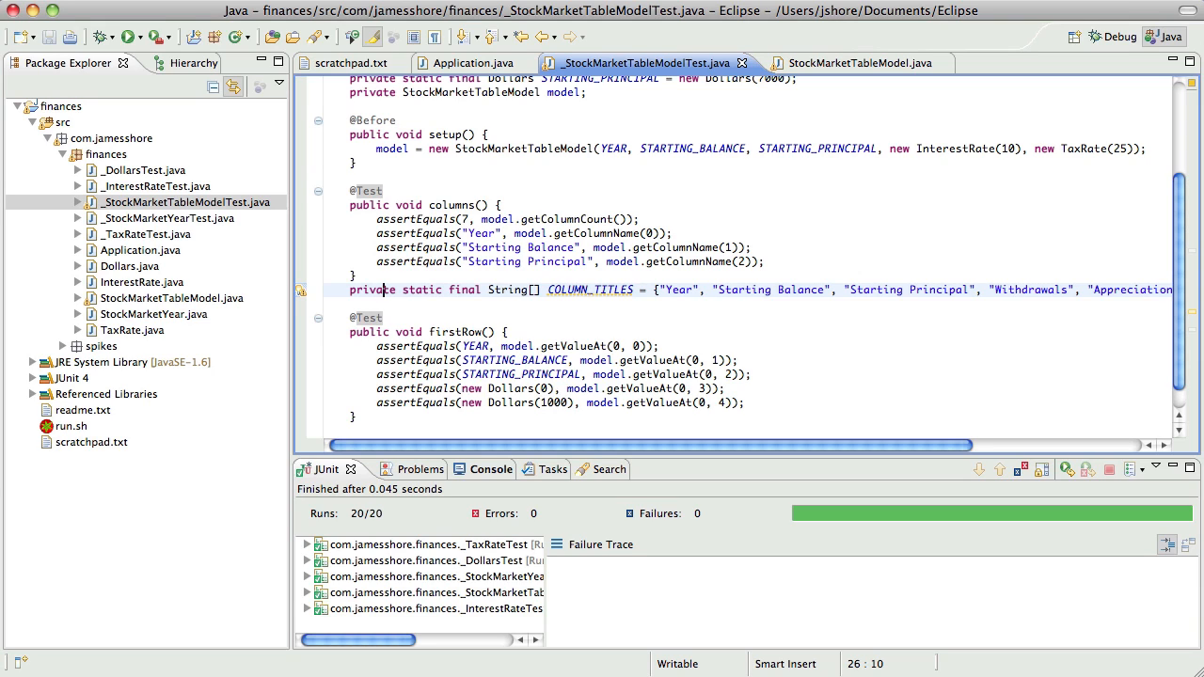
# Delete the COLUMN_TITLES line, save the test file and run the unit tests.
pyautogui.press('super+d')
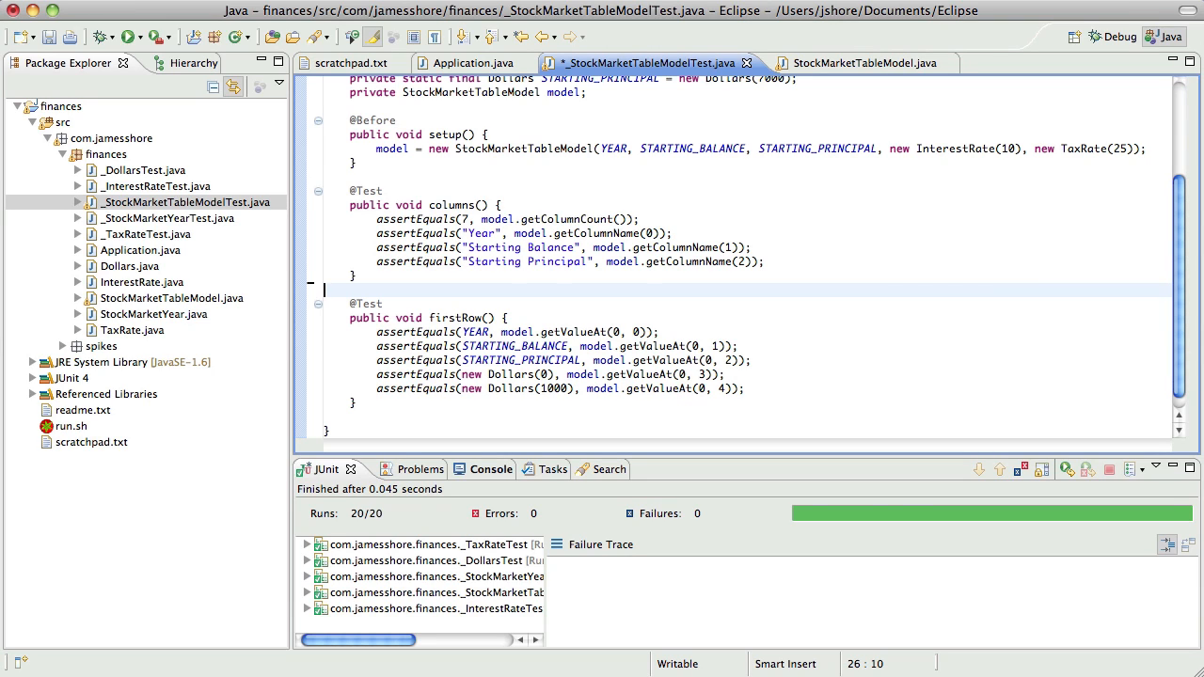
pyautogui.press('super+s')
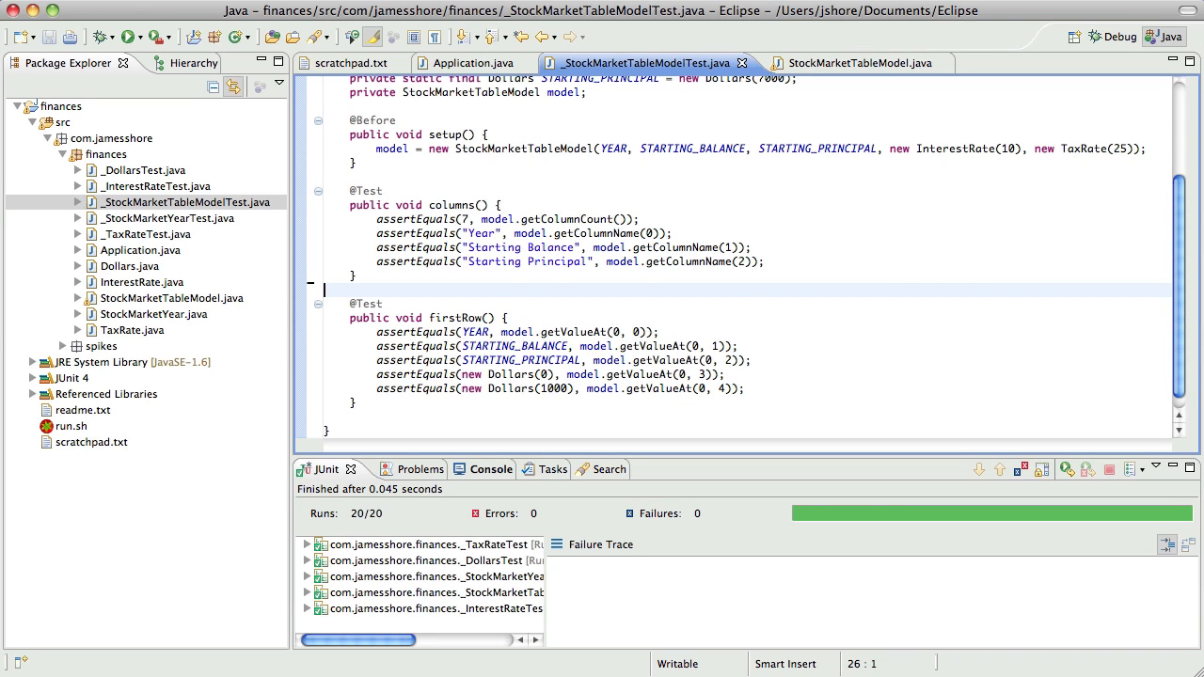
pyautogui.press('super+shift+F11')
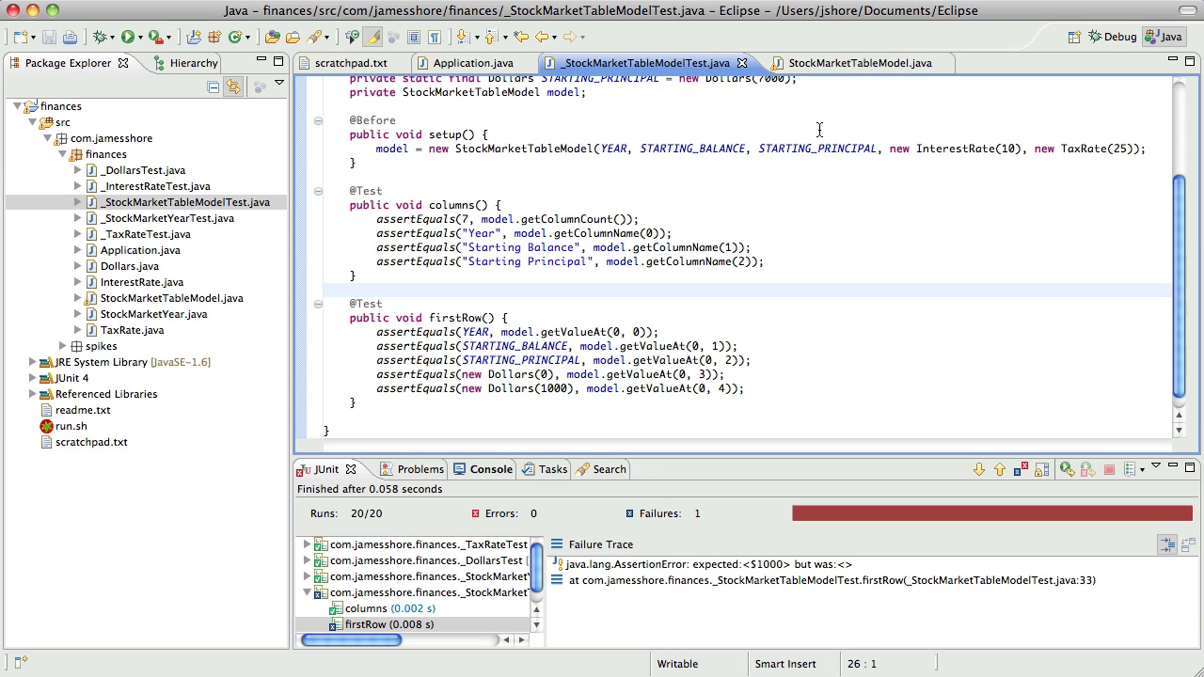
# Remove the startingBalance/startingPrincipal fields and their constructor assignments from StockMarketTableModel and save.
pyautogui.moveTo(860, 63)
pyautogui.click(828, 63)
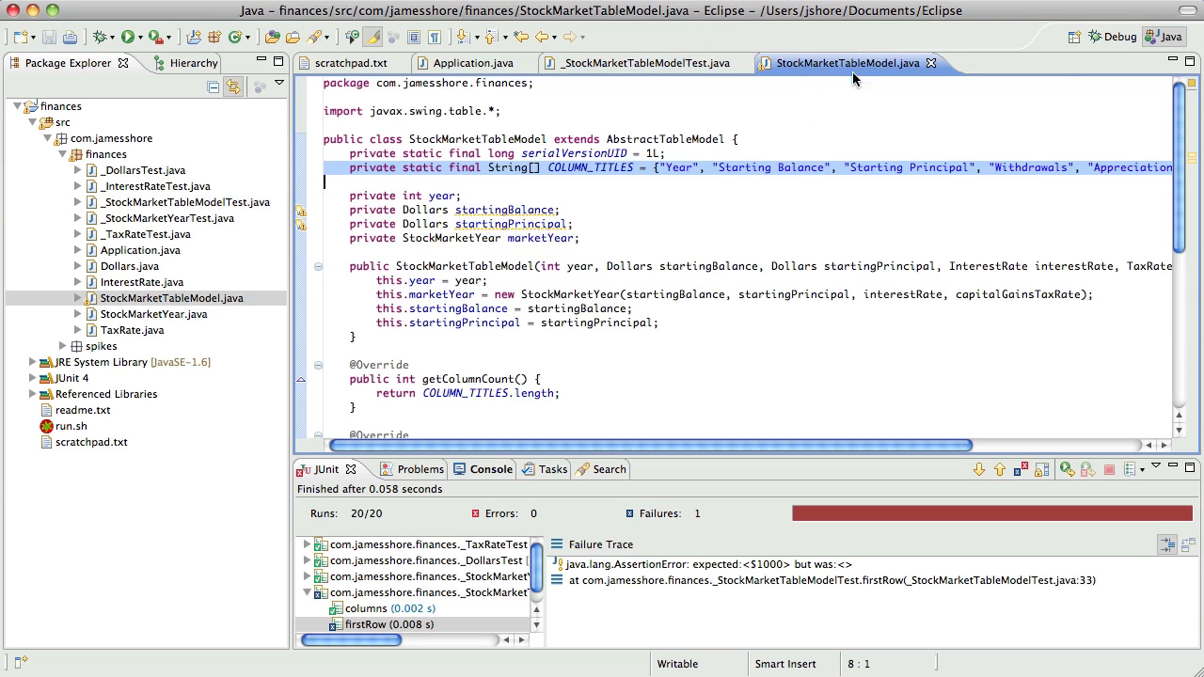
pyautogui.click(598, 210)
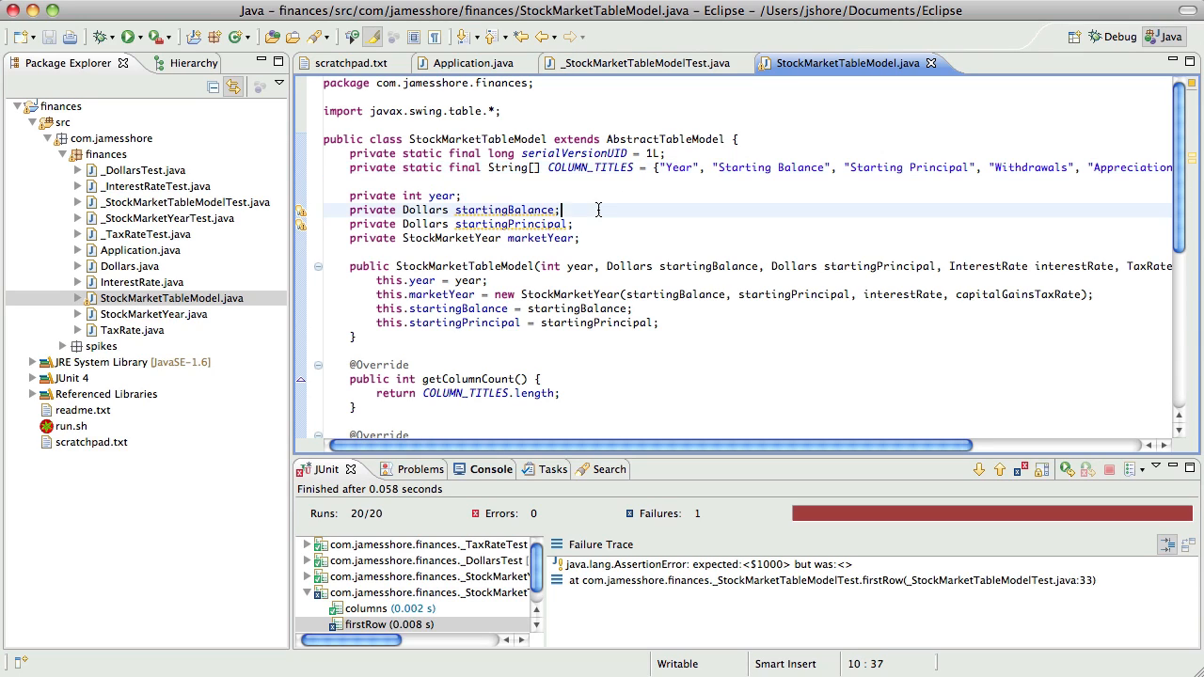
pyautogui.press('super+d')
pyautogui.press('super+d')
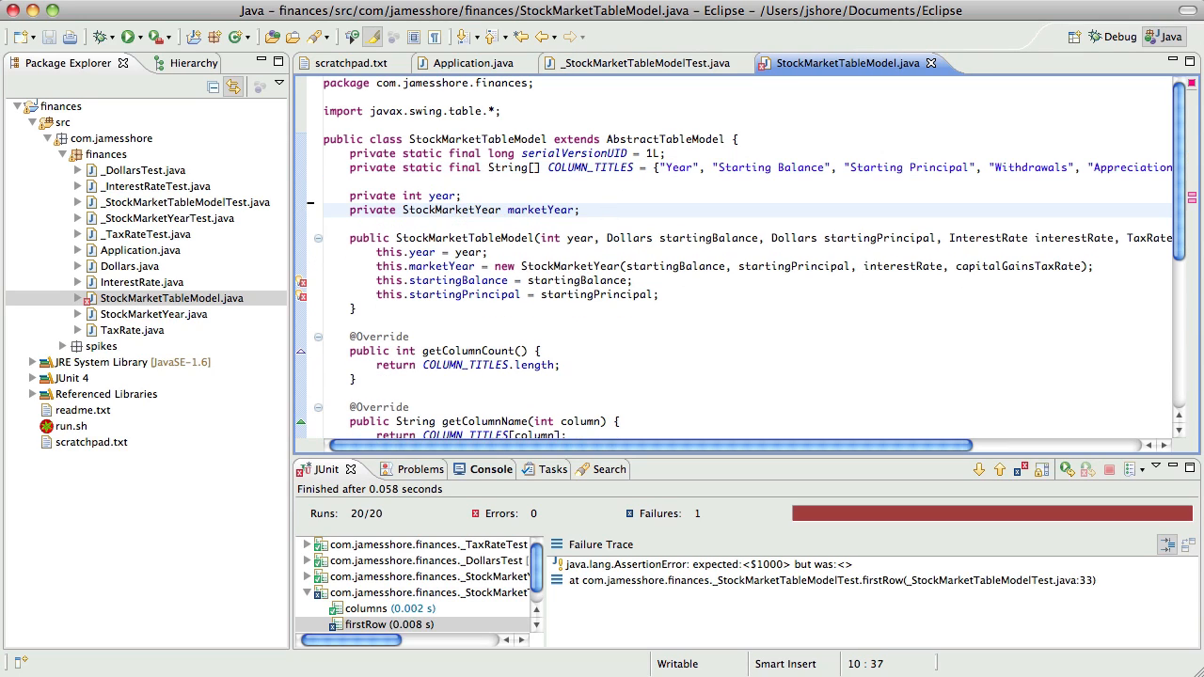
pyautogui.press('Down')
pyautogui.press('Down')
pyautogui.press('Down')
pyautogui.press('Home')
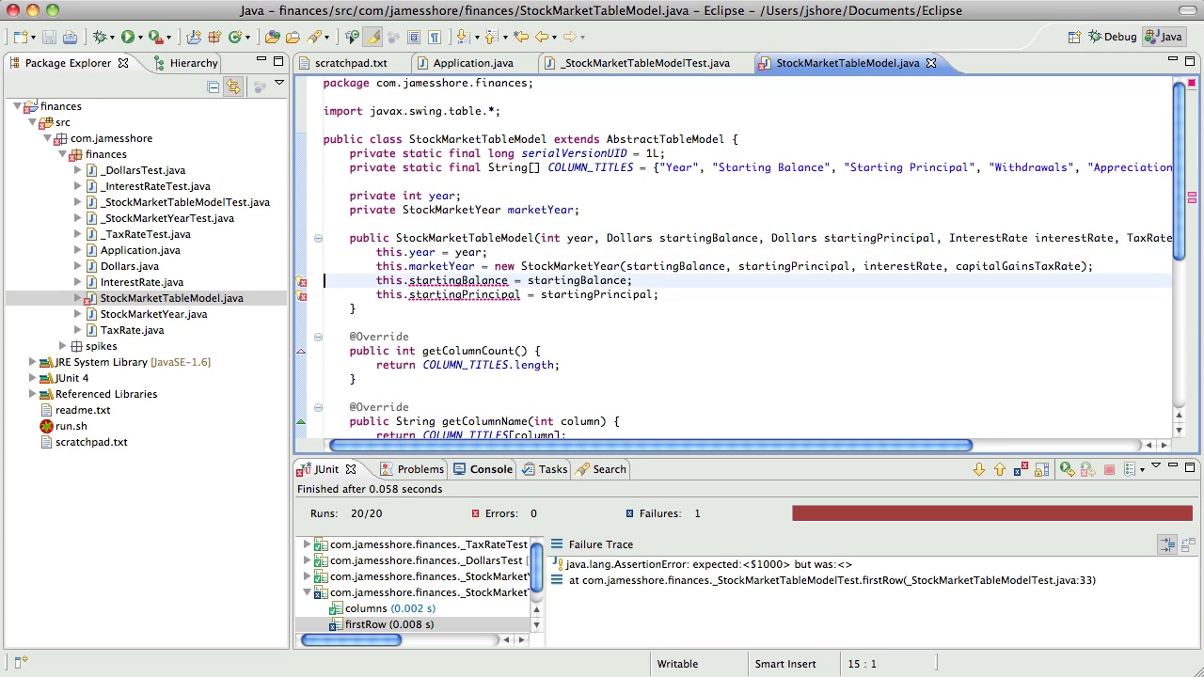
pyautogui.press('super+d')
pyautogui.press('super+d')
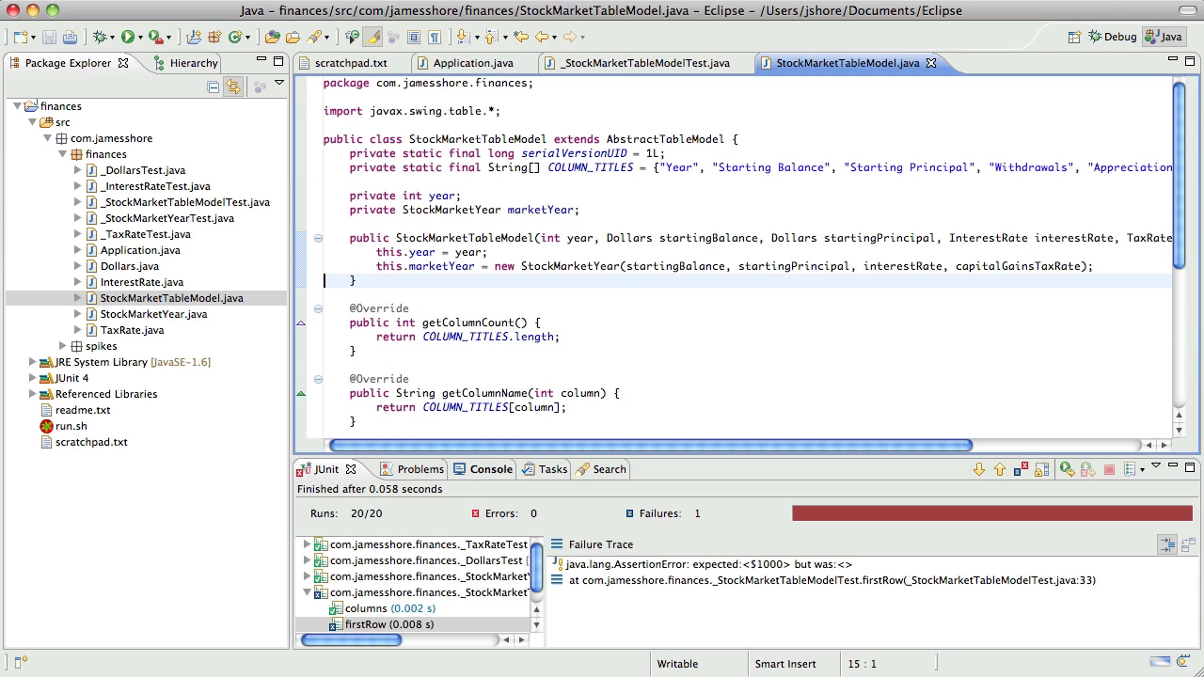
pyautogui.press('super+s')
pyautogui.click(645, 62)
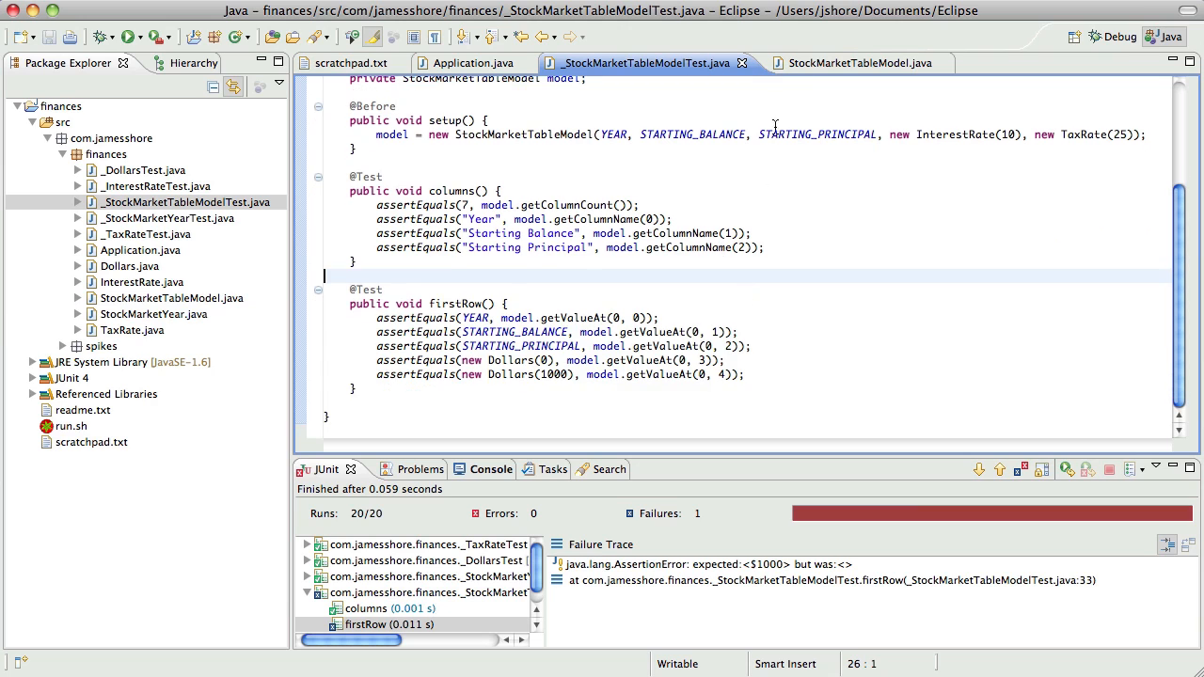
pyautogui.click(846, 62)
pyautogui.scroll(-5, 739, 273)
pyautogui.scroll(-3, 739, 274)
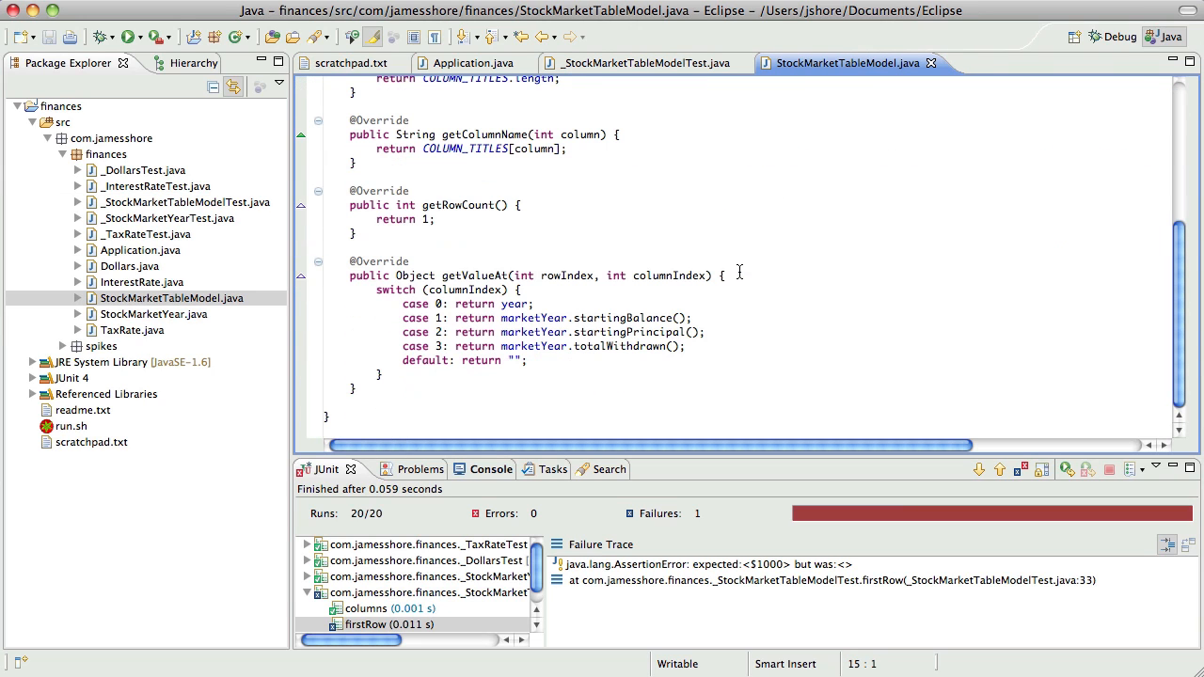
# Add a getValueAt case below case 3 returning interestEarned, save and rerun the tests.
pyautogui.click(735, 348)
pyautogui.press('Return')
pyautogui.write('case 4: return marketY')
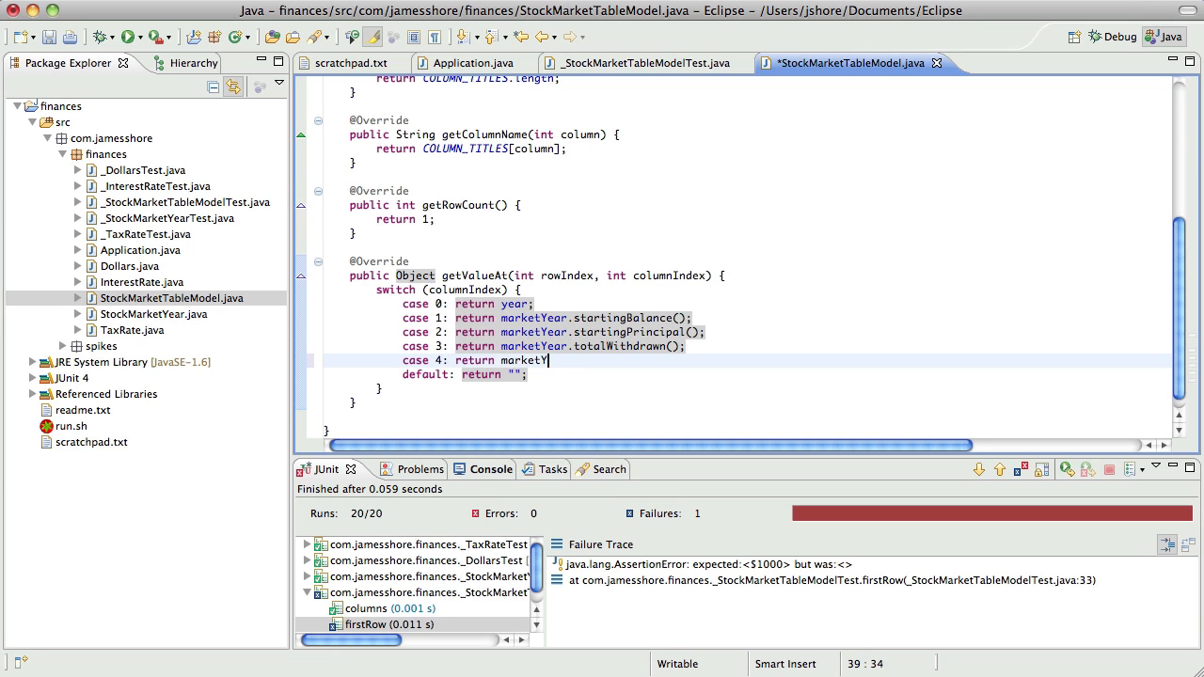
pyautogui.write('ear.')
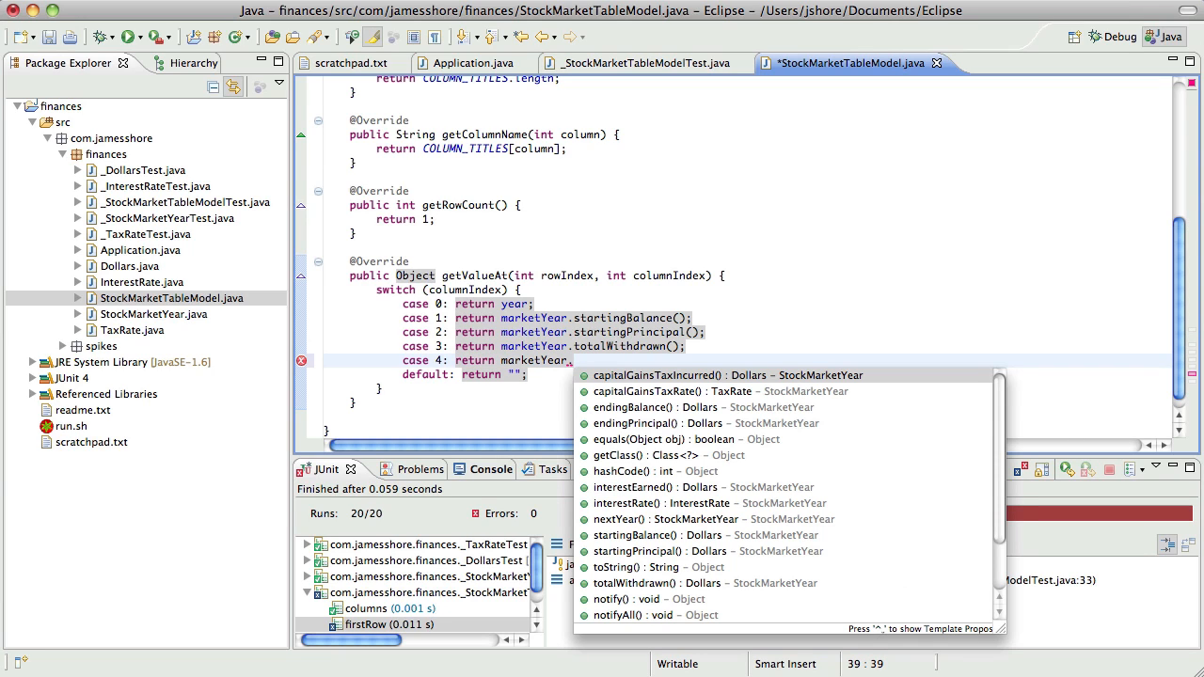
pyautogui.write('in')
pyautogui.press('Return')
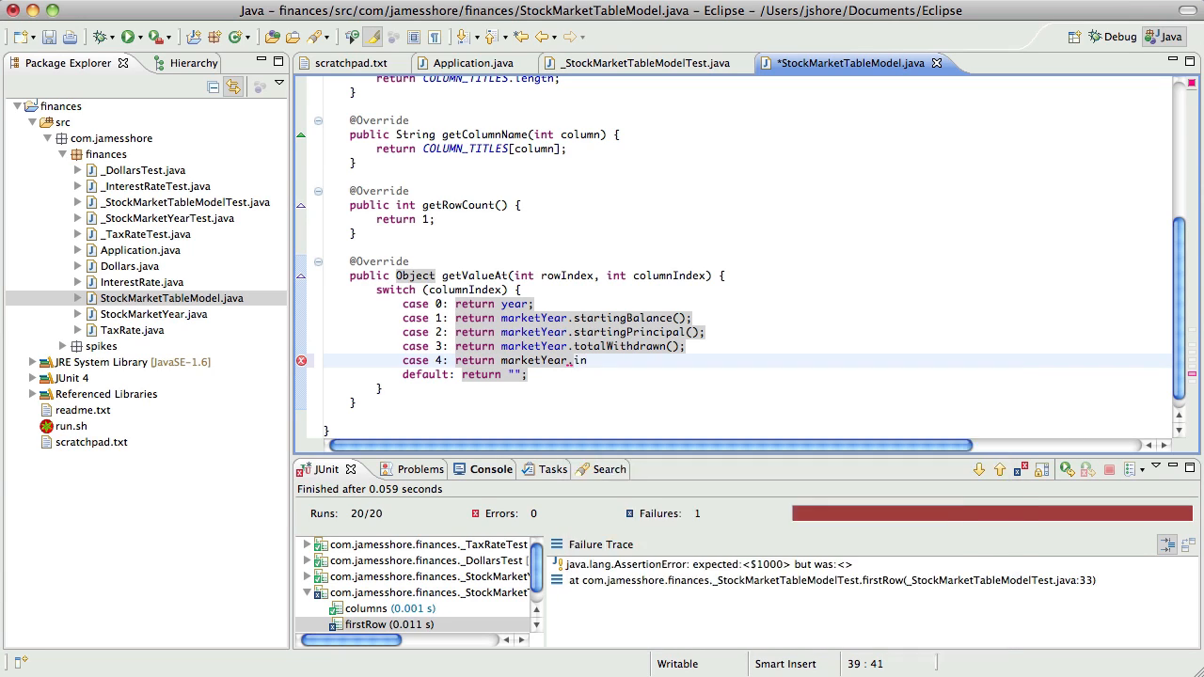
pyautogui.write(';')
pyautogui.hotkey('ctrl', 's')
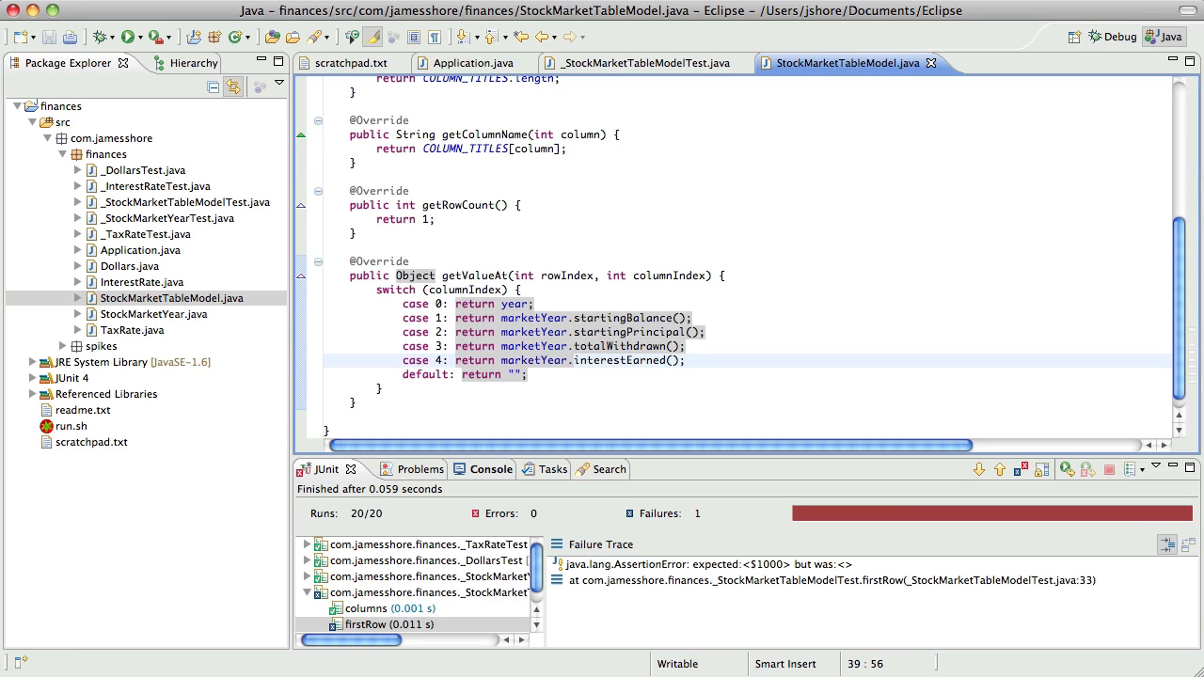
pyautogui.hotkey('shift', 'alt', 'x')
pyautogui.press('t')
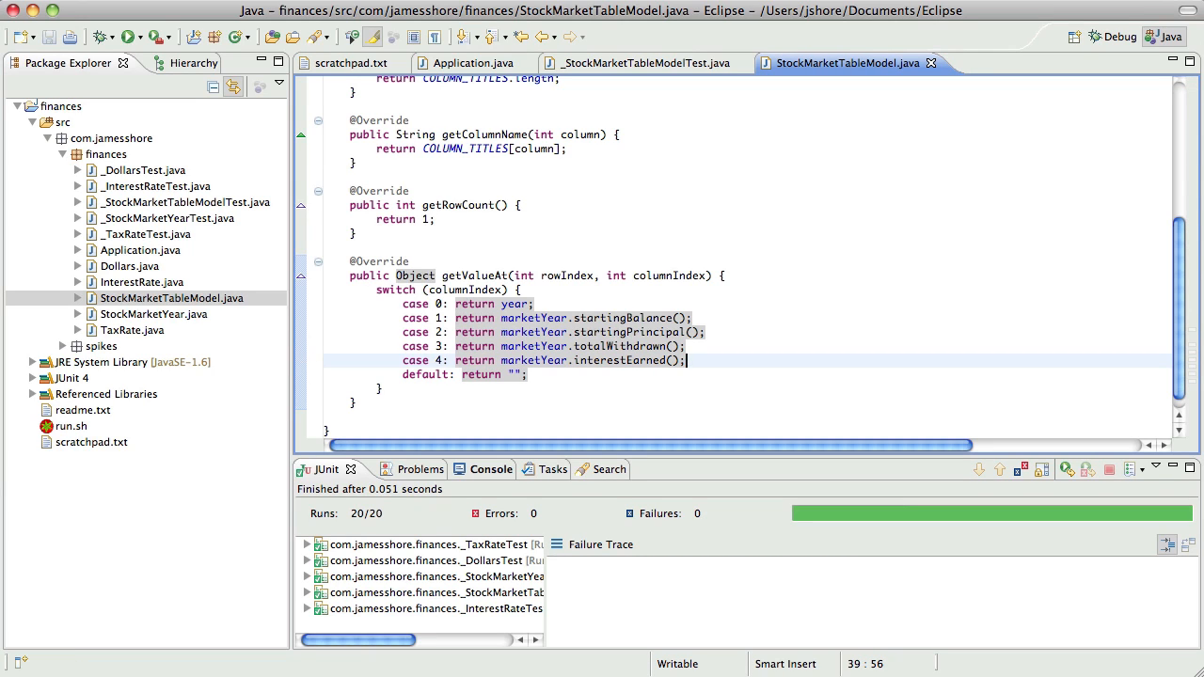
# Rename the interestEarned method to appreciation everywhere via refactoring.
pyautogui.hotkey('alt', 'Left')
pyautogui.hotkey('alt', 'Left')
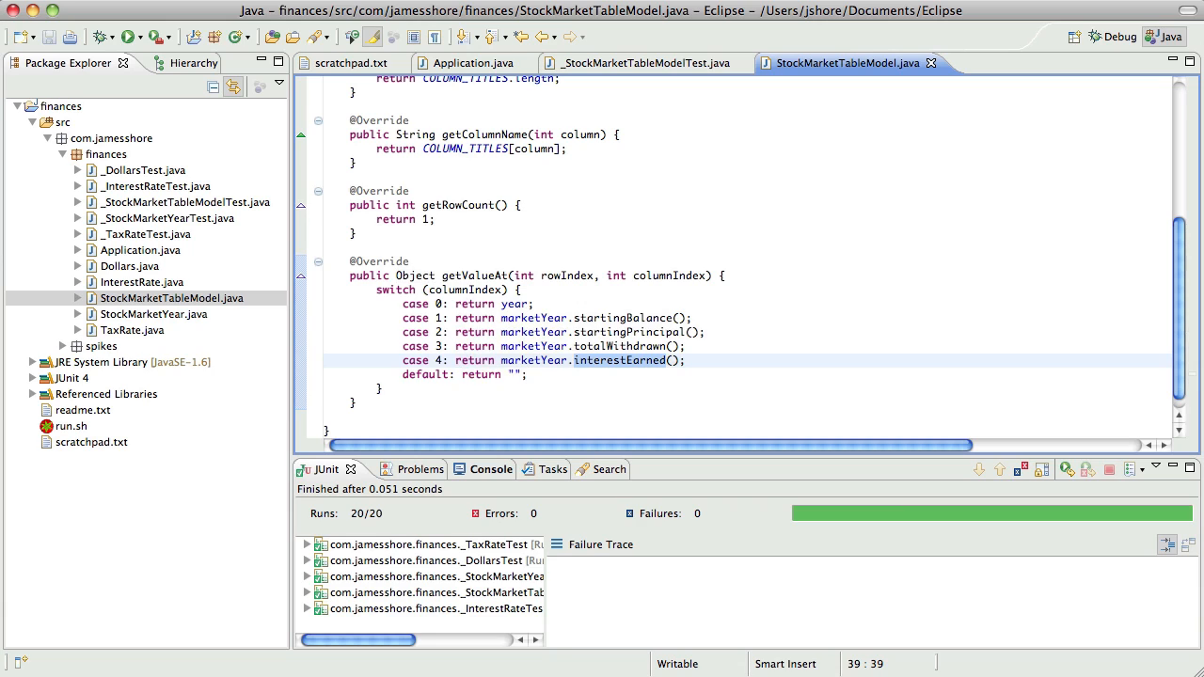
pyautogui.hotkey('shift', 'alt', 'r')
pyautogui.write('apprecia')
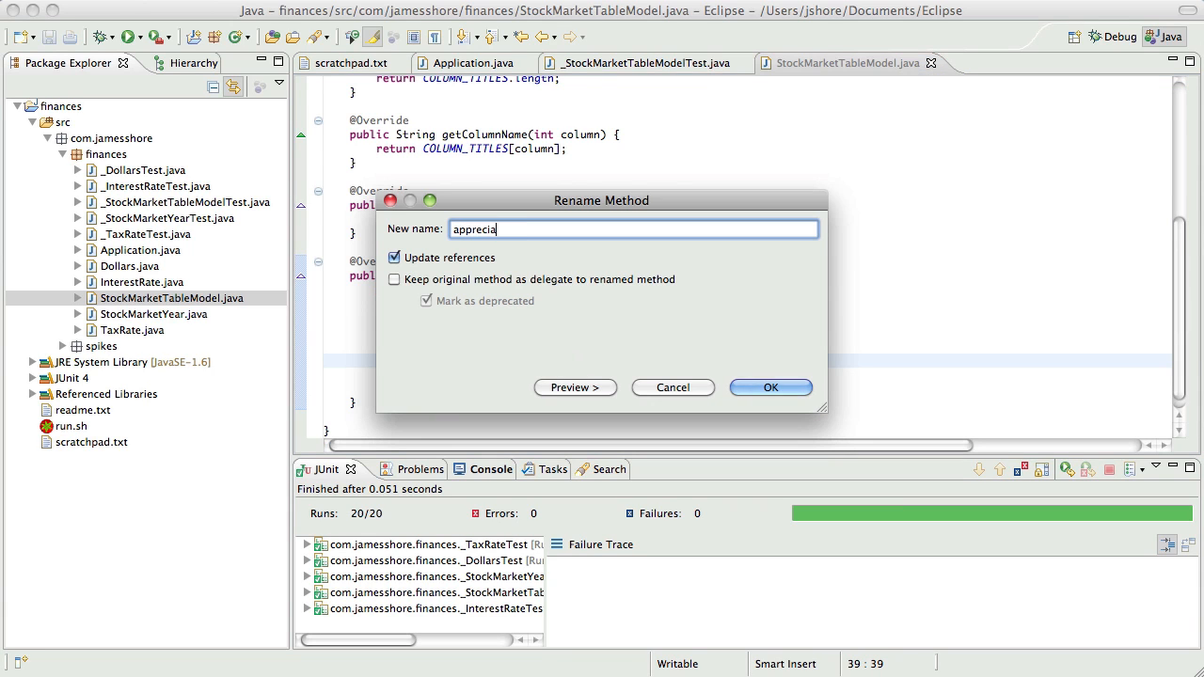
pyautogui.write('tion')
pyautogui.press('Return')
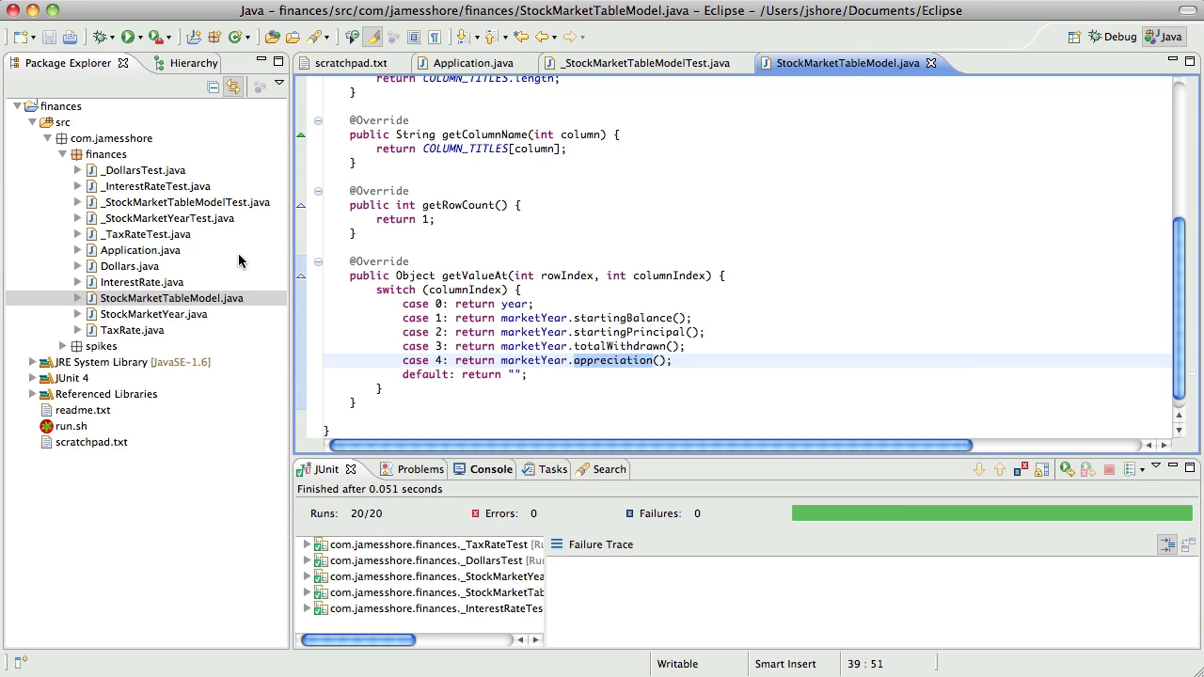
pyautogui.click(460, 360)
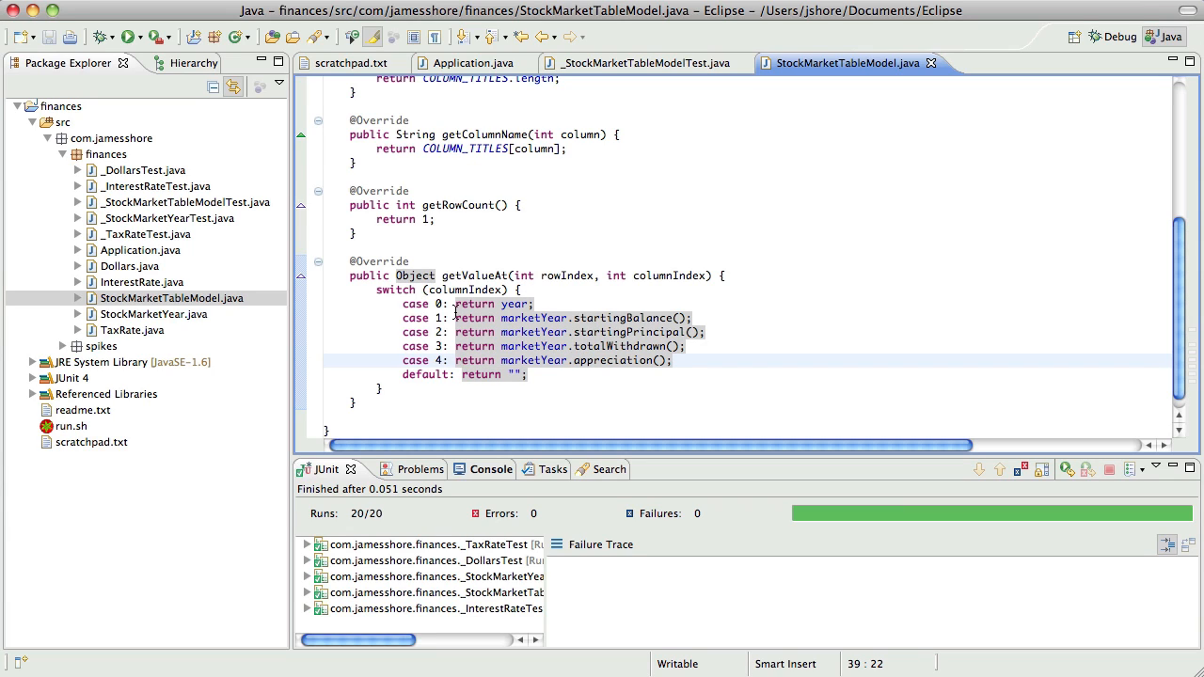
pyautogui.doubleClick(602, 360)
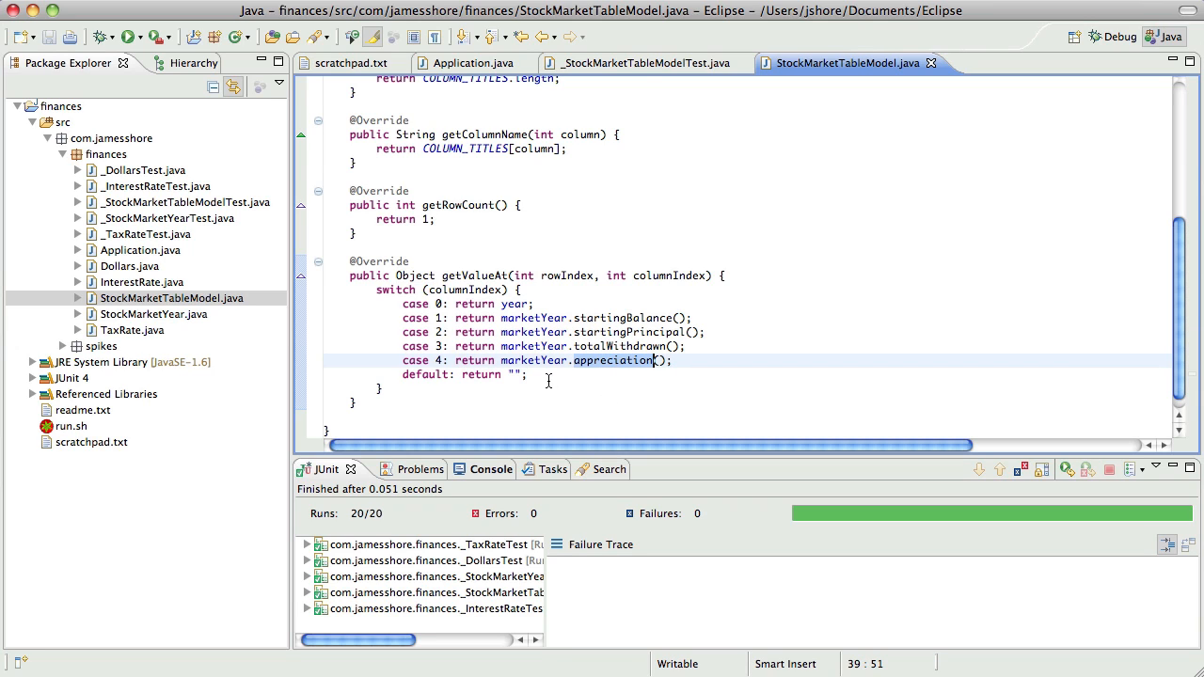
pyautogui.click(643, 63)
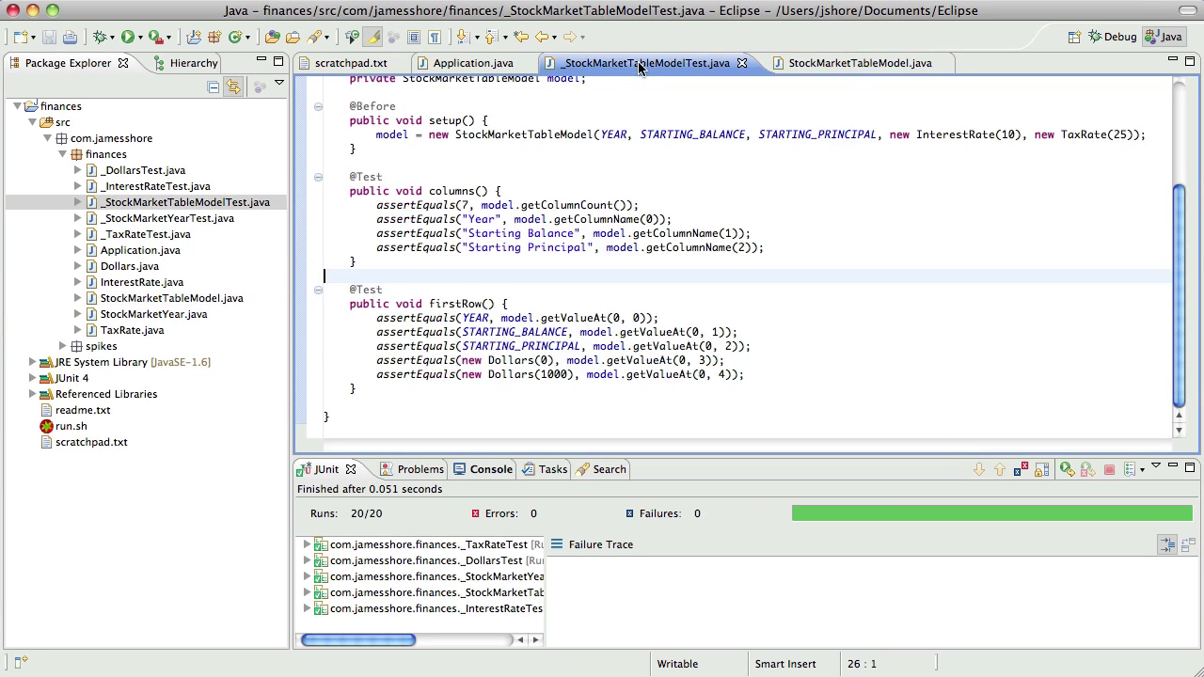
pyautogui.click(483, 304)
pyautogui.click(460, 191)
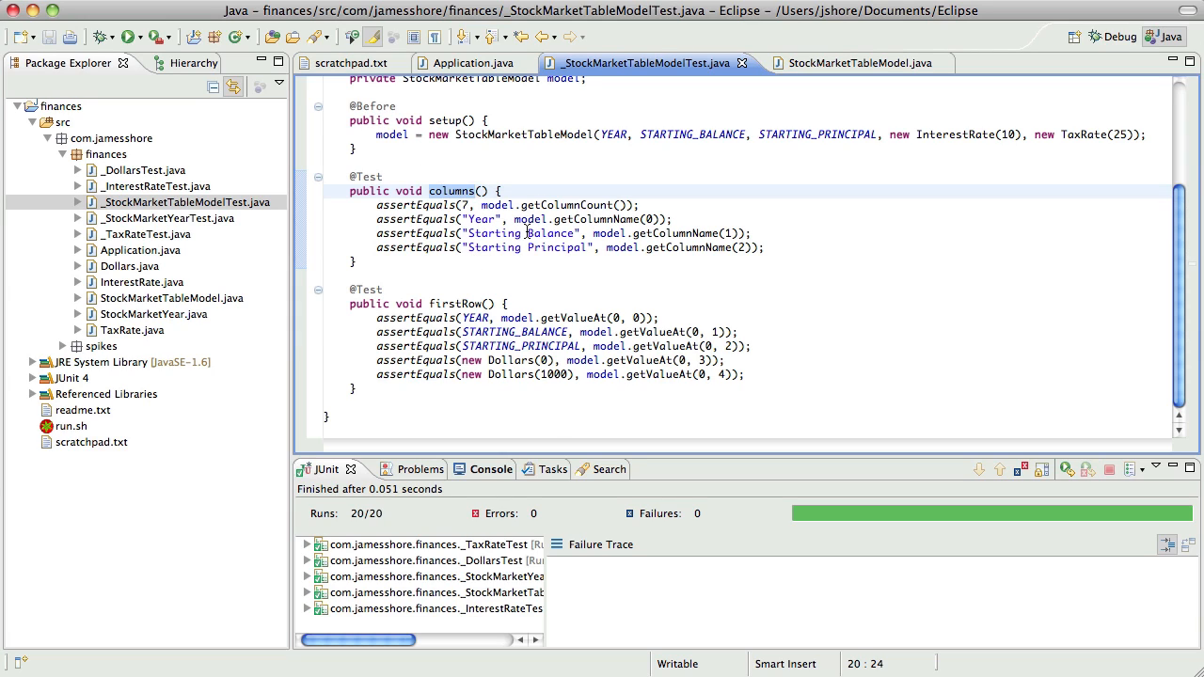
pyautogui.click(502, 234)
pyautogui.moveTo(502, 235); pyautogui.dragTo(567, 240)
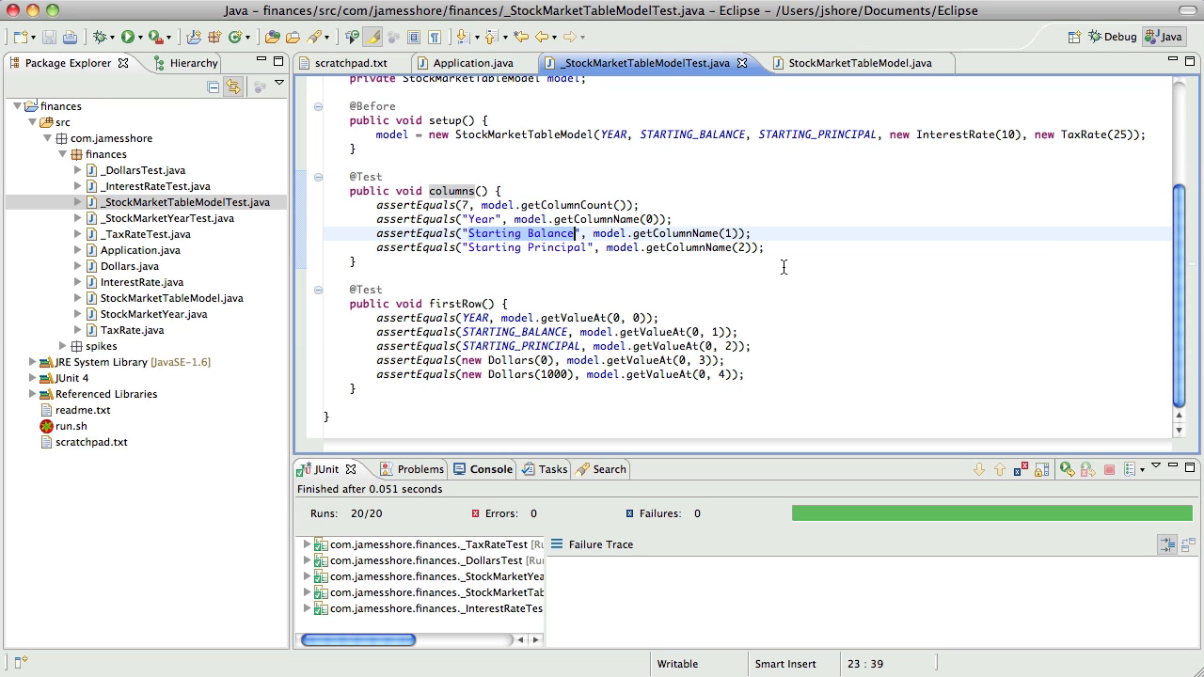
pyautogui.hotkey('ctrl', 'F11')
pyautogui.click(840, 62)
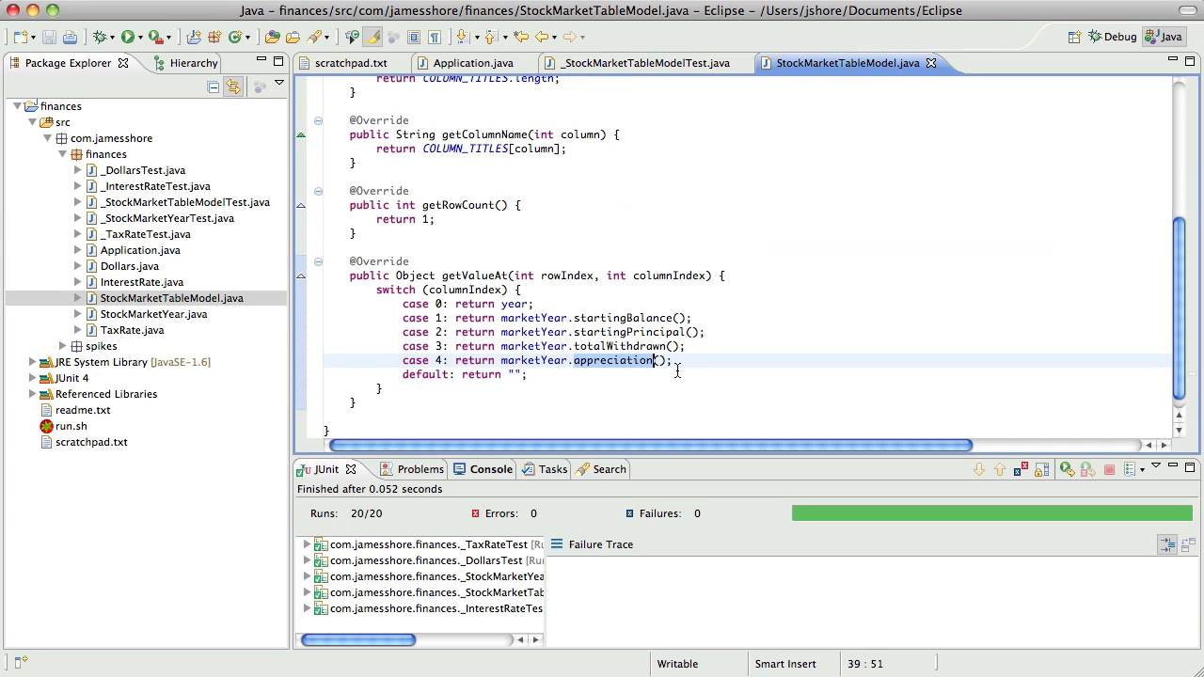
pyautogui.scroll(2, 677, 368)
pyautogui.scroll(3, 677, 368)
pyautogui.click(934, 433)
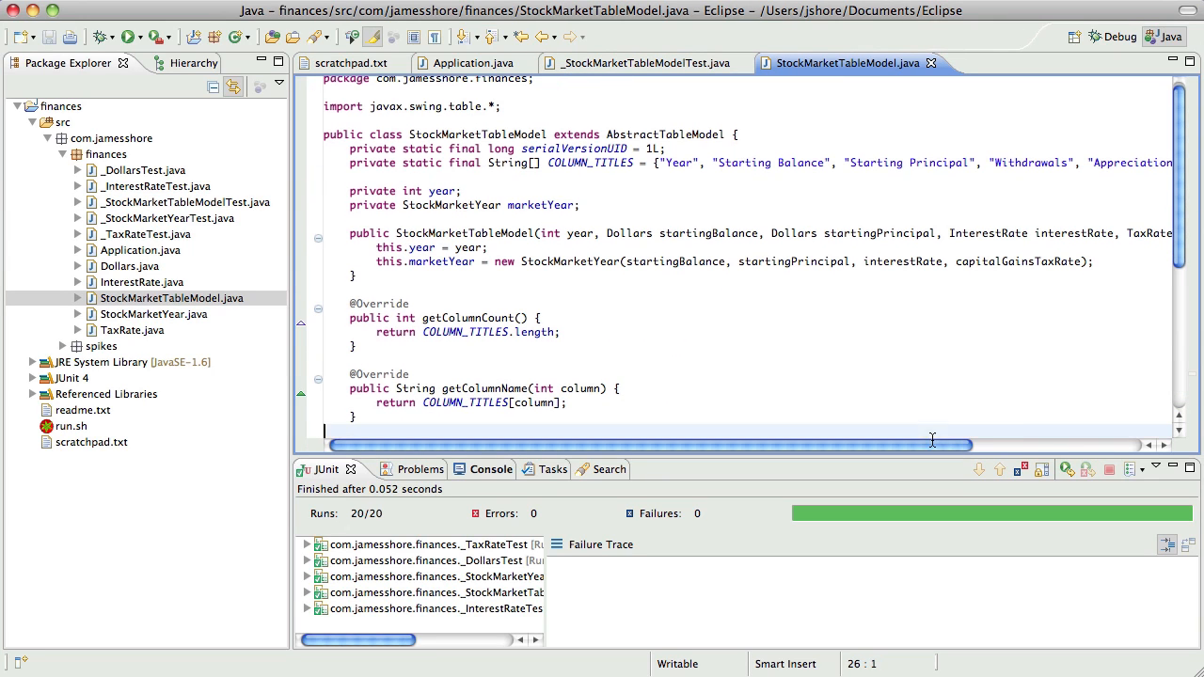
pyautogui.click(1047, 446)
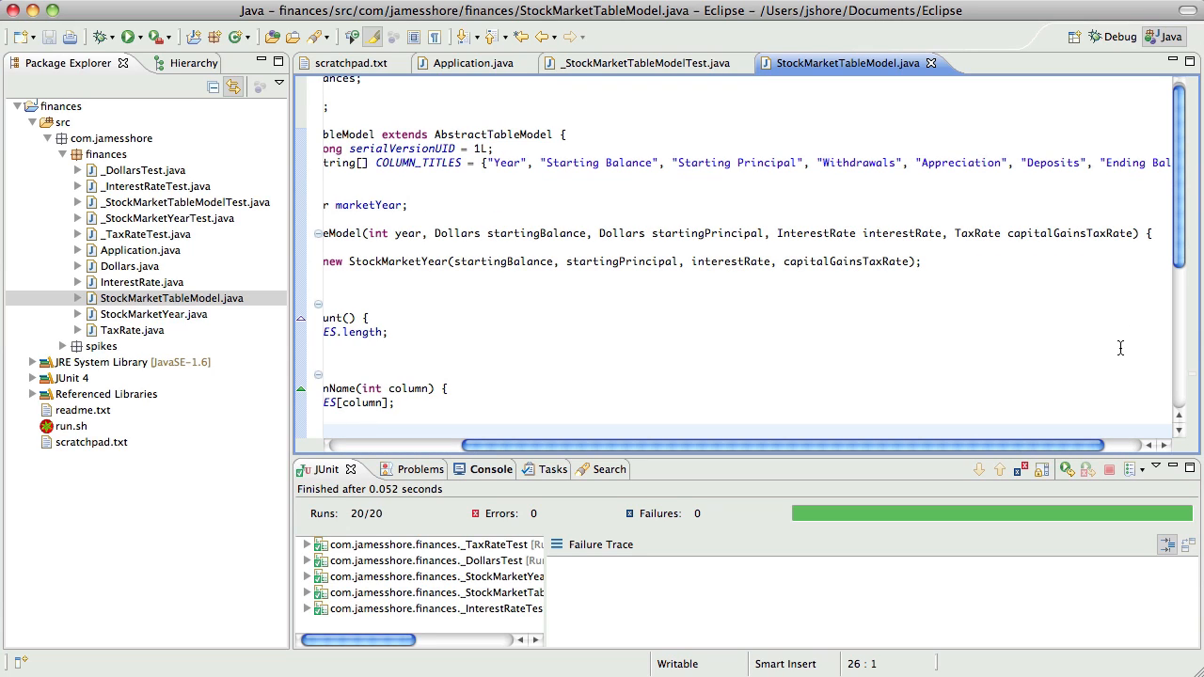
# Delete the Deposits column title, make the columns test expect 6, save and rerun tests.
pyautogui.moveTo(1014, 163); pyautogui.dragTo(1092, 163)
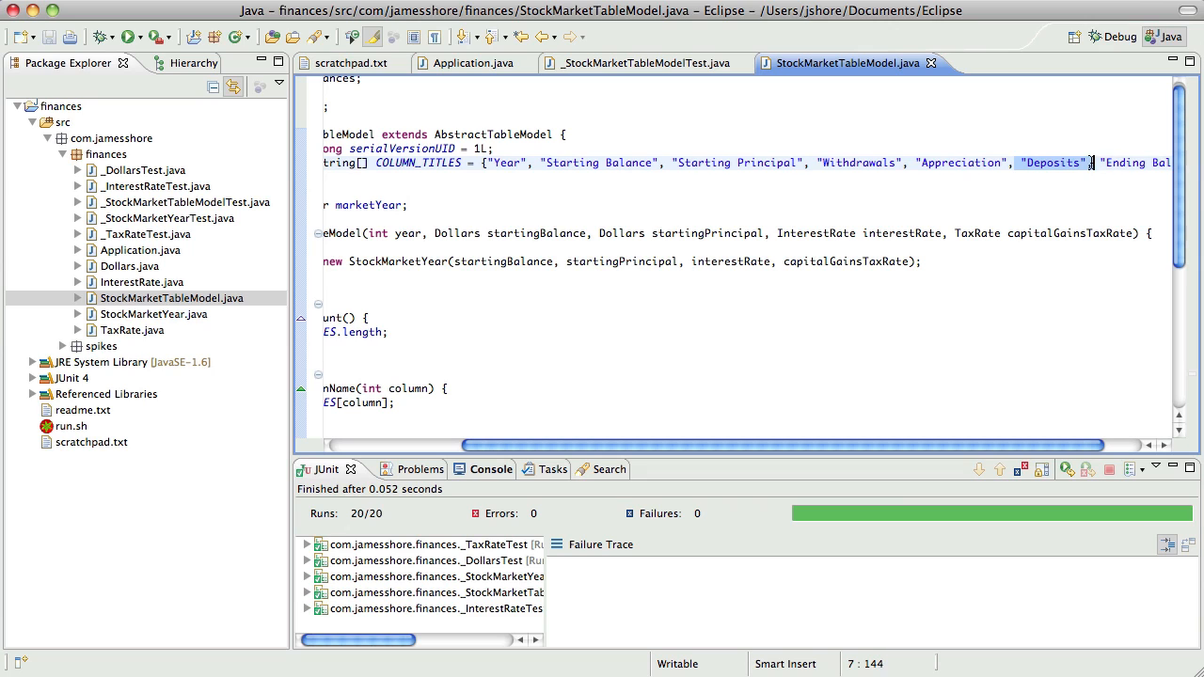
pyautogui.press('BackSpace')
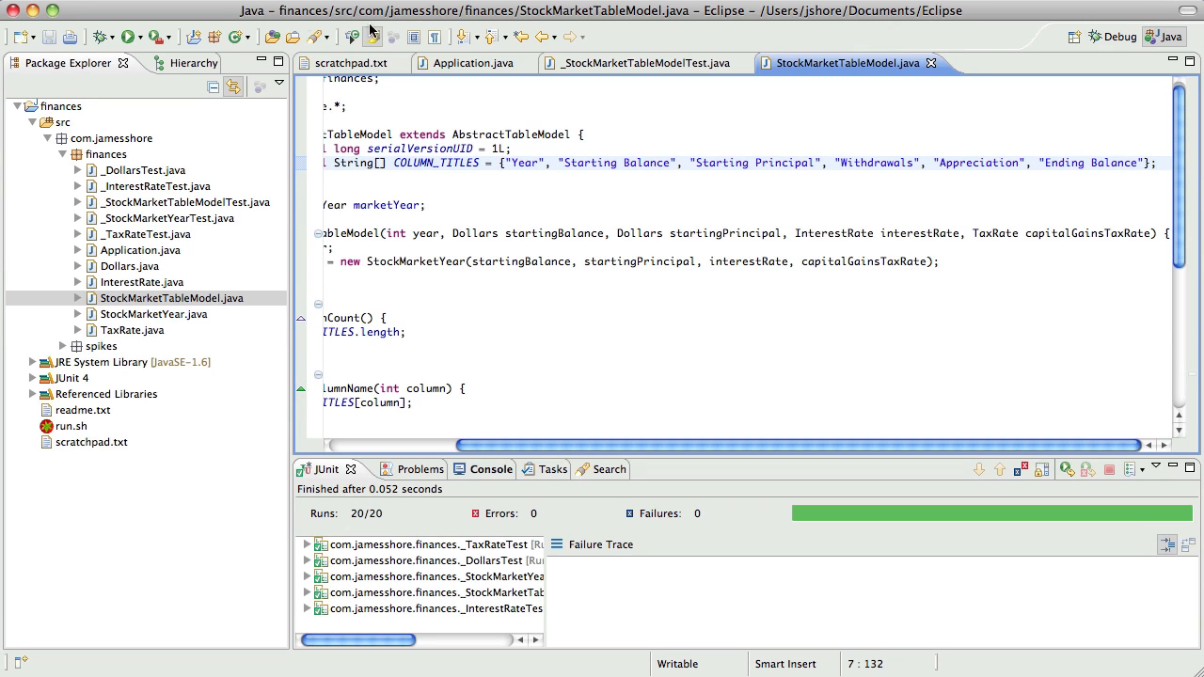
pyautogui.click(639, 63)
pyautogui.click(488, 198)
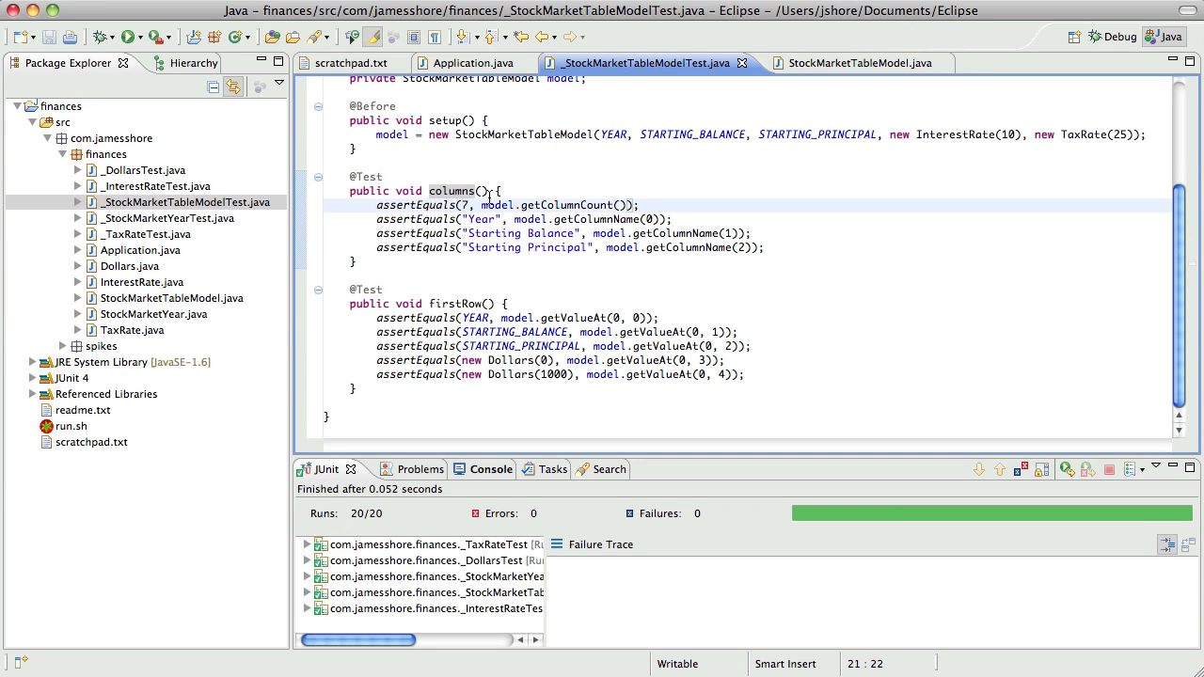
pyautogui.write('6')
pyautogui.hotkey('ctrl', 's')
pyautogui.hotkey('ctrl', 'F11')
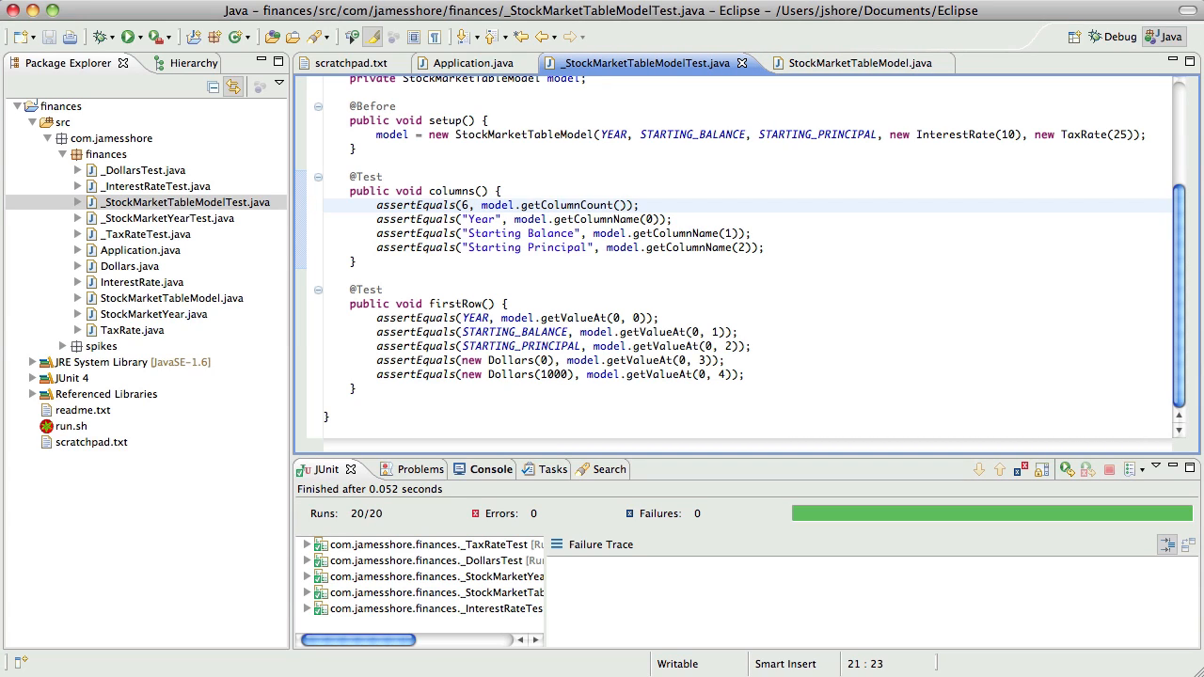
# Position the caret after the last firstRow assertion to begin a sixth assertion.
pyautogui.click(787, 390)
pyautogui.moveTo(787, 404); pyautogui.dragTo(790, 301)
pyautogui.click(790, 361)
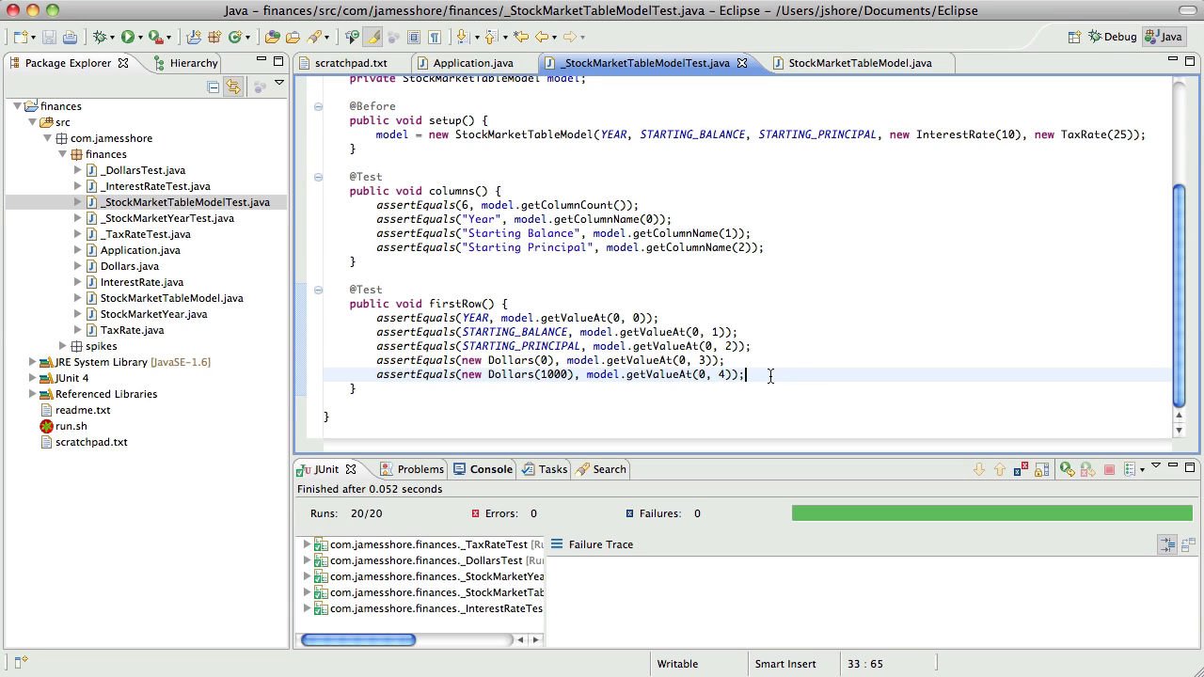
pyautogui.click(824, 80)
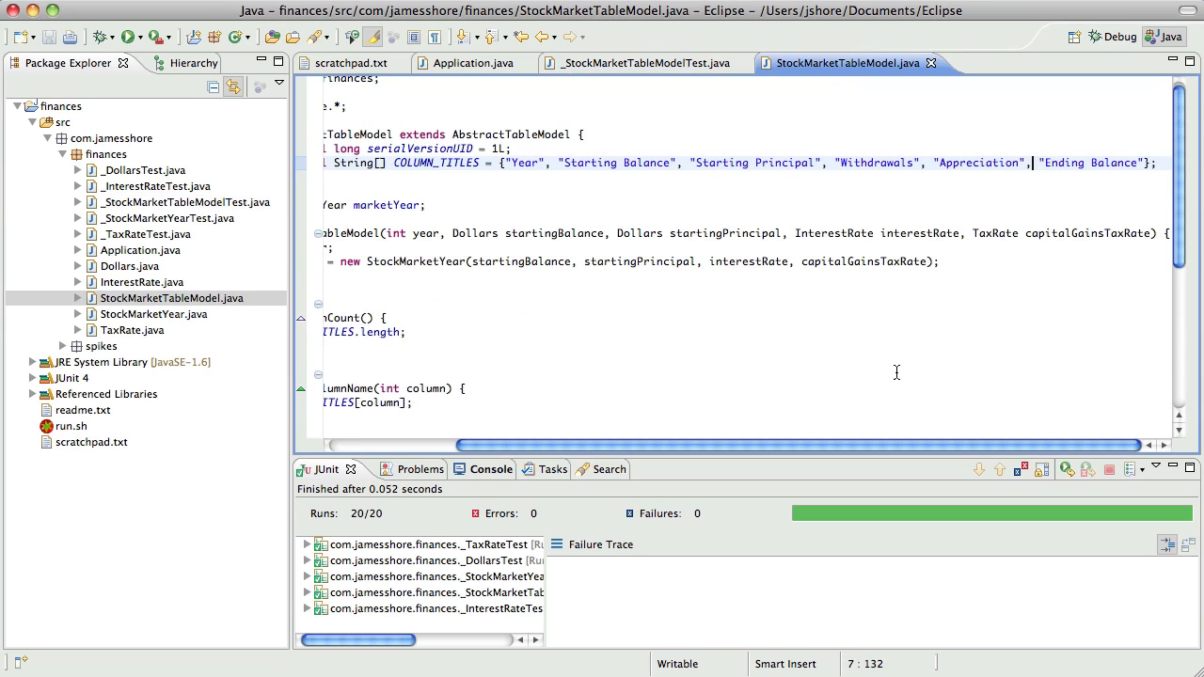
pyautogui.click(663, 63)
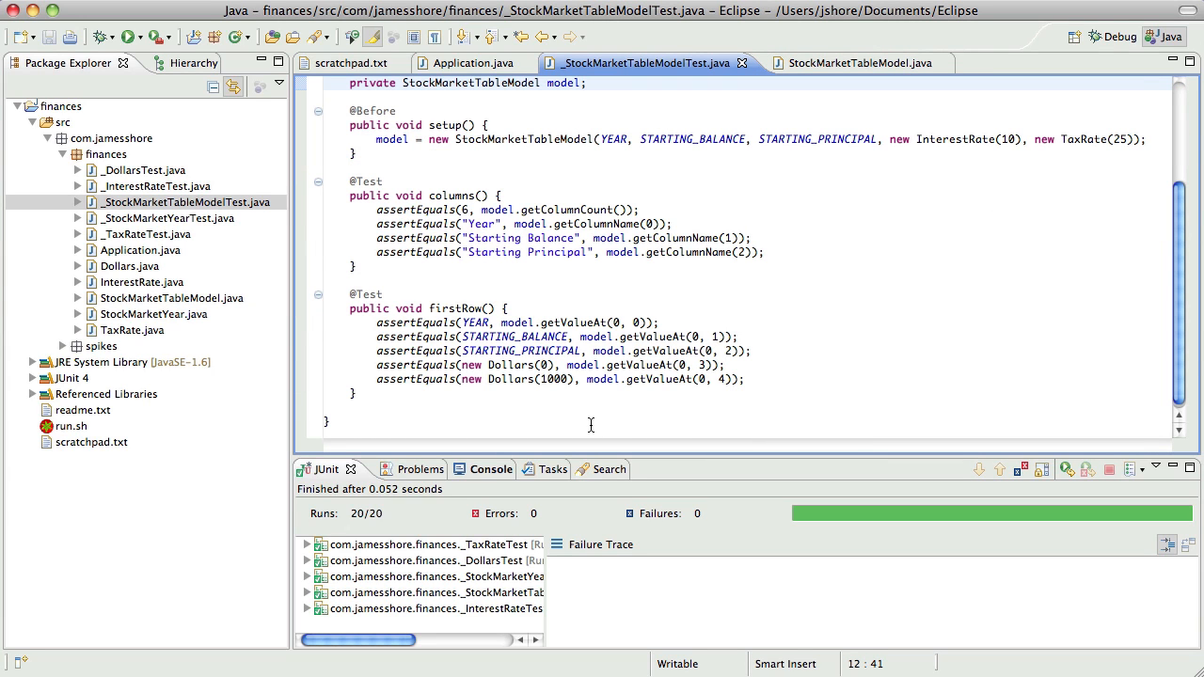
# Add assertEquals(new Dollars(11000), model.getValueAt(0, 5)) to firstRow, save and rerun JUnit.
pyautogui.click(801, 379)
pyautogui.press('Return')
pyautogui.write('assertEqu')
pyautogui.write('als(new Dollars')
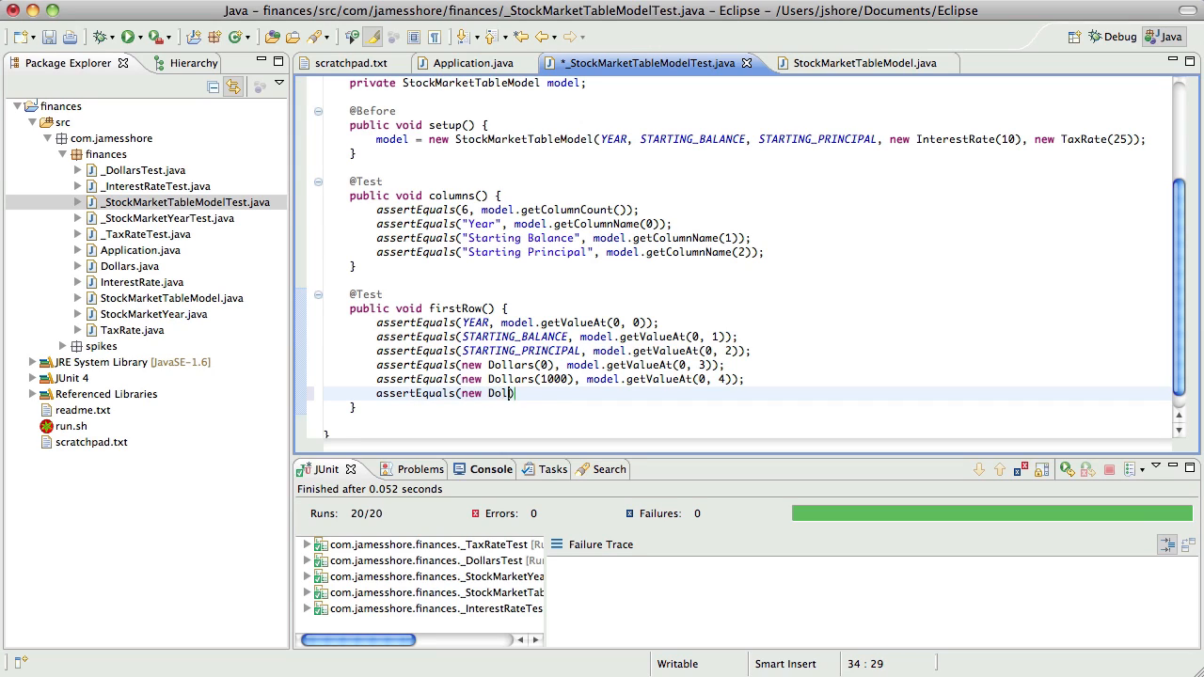
pyautogui.write('(11000), model.')
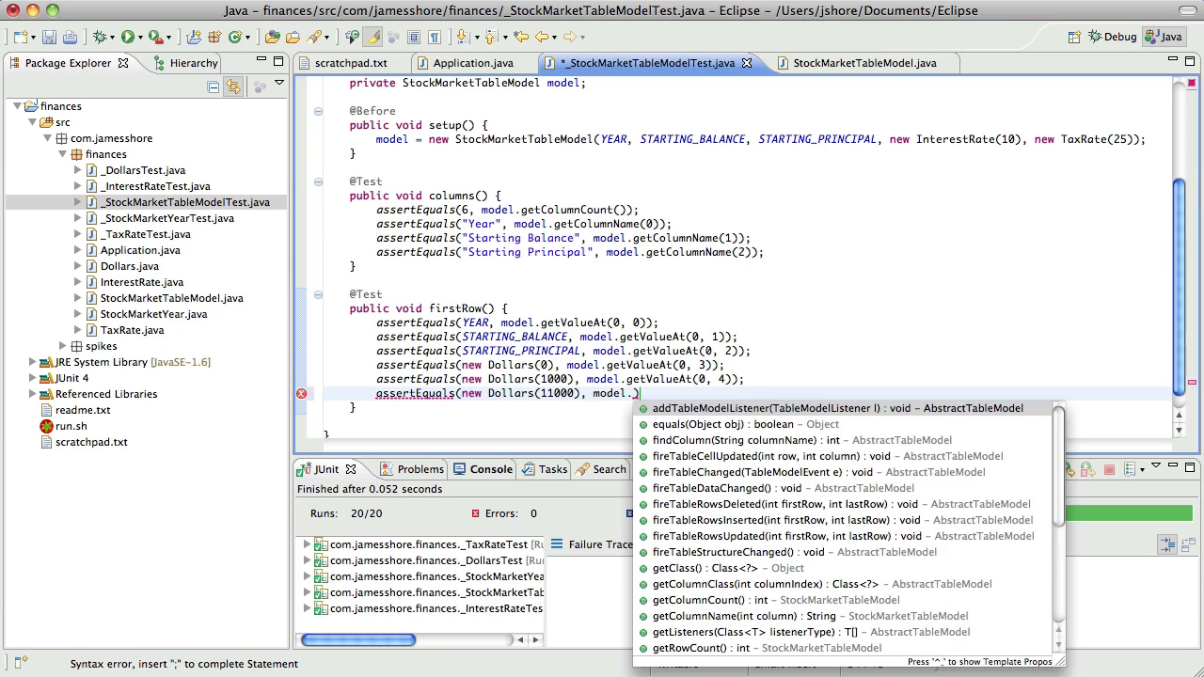
pyautogui.write('getv')
pyautogui.press('Return')
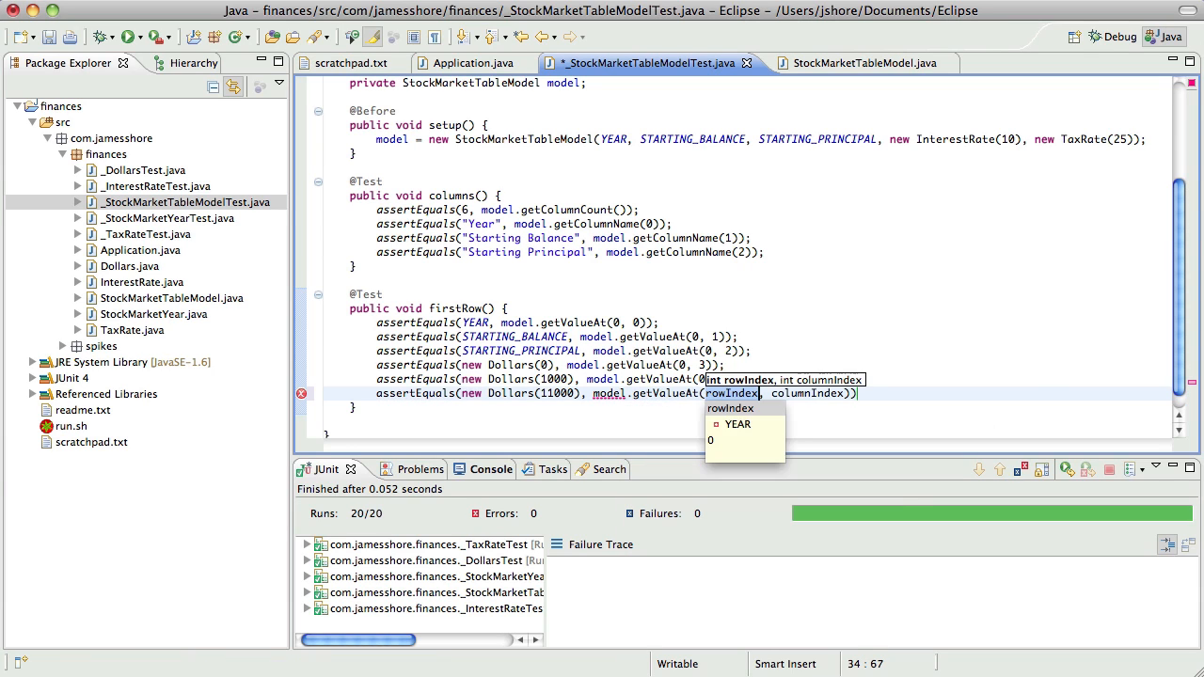
pyautogui.write('0')
pyautogui.press('Tab')
pyautogui.write('5));')
pyautogui.press('super+s')
pyautogui.press('super+shift+F11')
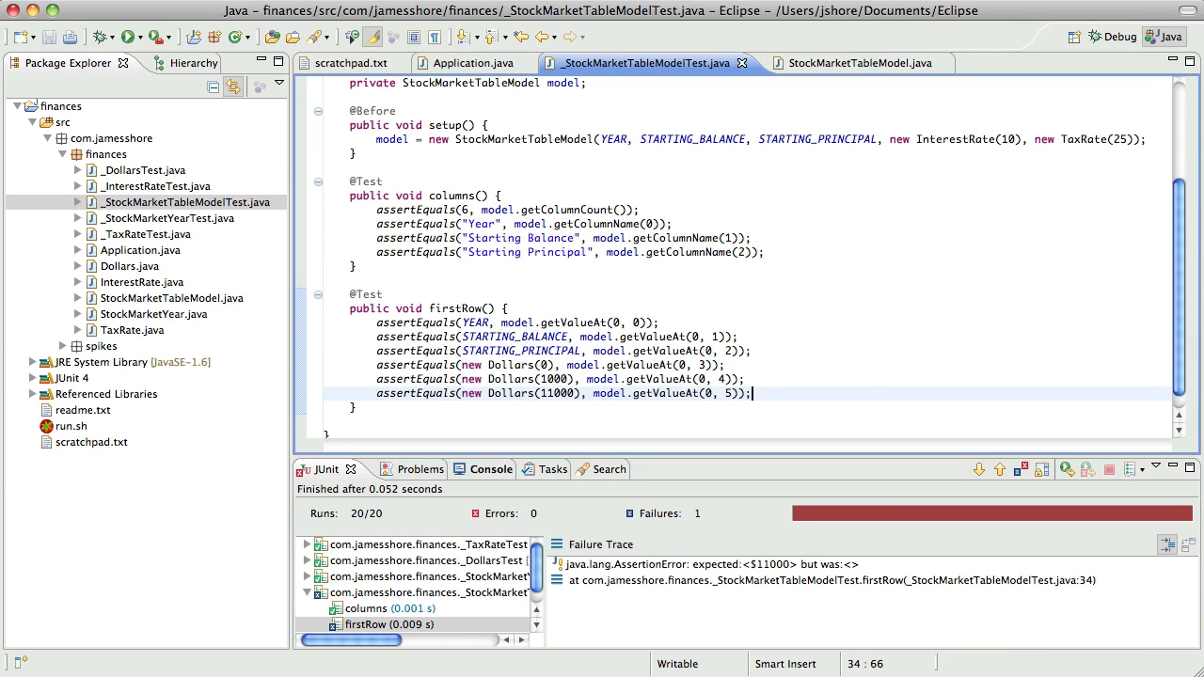
pyautogui.press('super+F6')
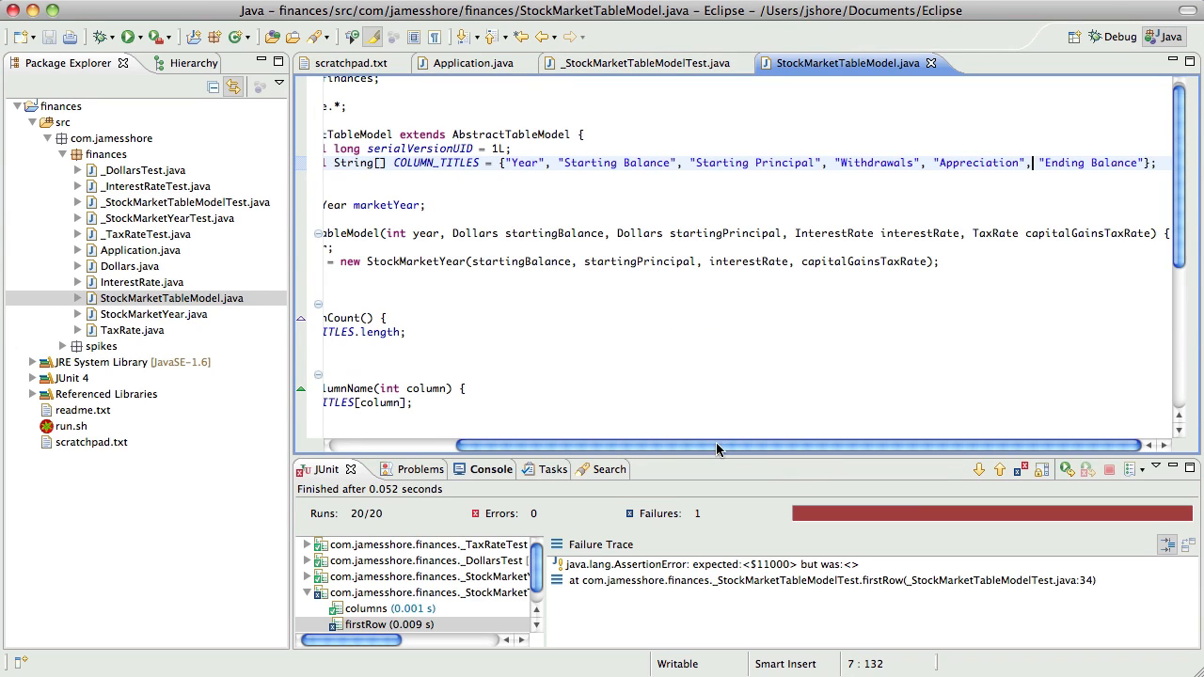
pyautogui.hscroll(-5, 707, 429)
pyautogui.scroll(-6, 549, 376)
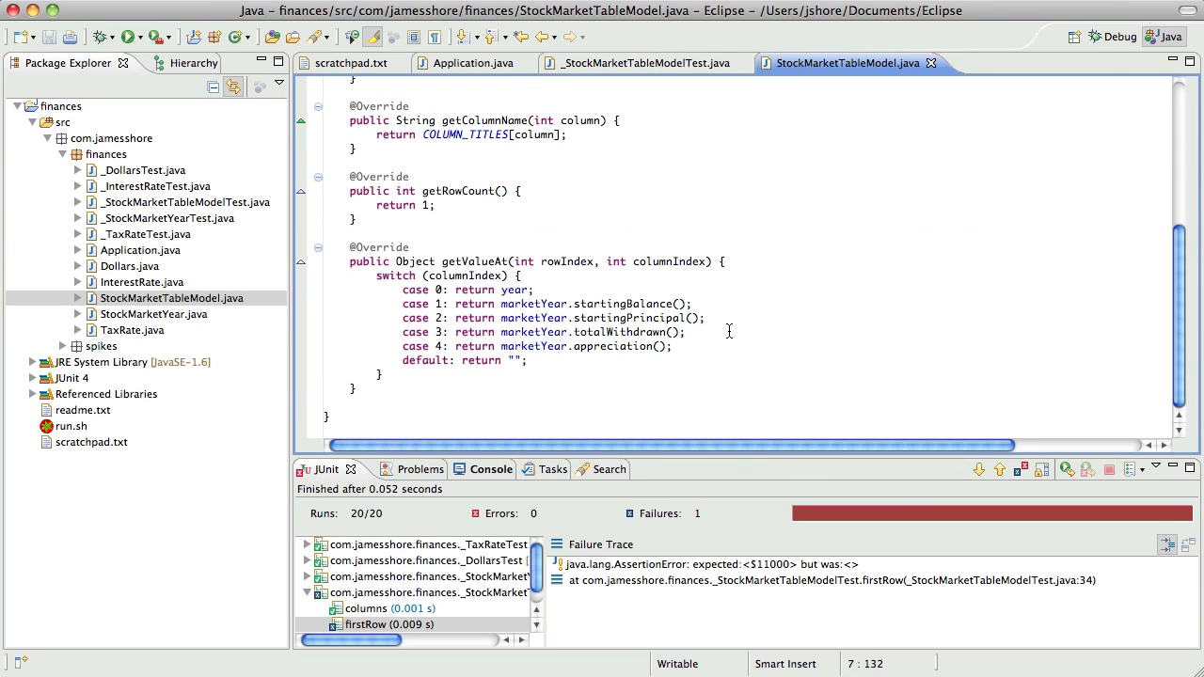
# Add case 5 returning marketYear.endingBalance() to getValueAt, save and rerun so all 20 tests pass.
pyautogui.click(722, 346)
pyautogui.press('Return')
pyautogui.write('ac')
pyautogui.press('BackSpace')
pyautogui.press('BackSpace')
pyautogui.press('BackSpace')
pyautogui.write('ca')
pyautogui.press('BackSpace')
pyautogui.press('Tab')
pyautogui.write('case ')
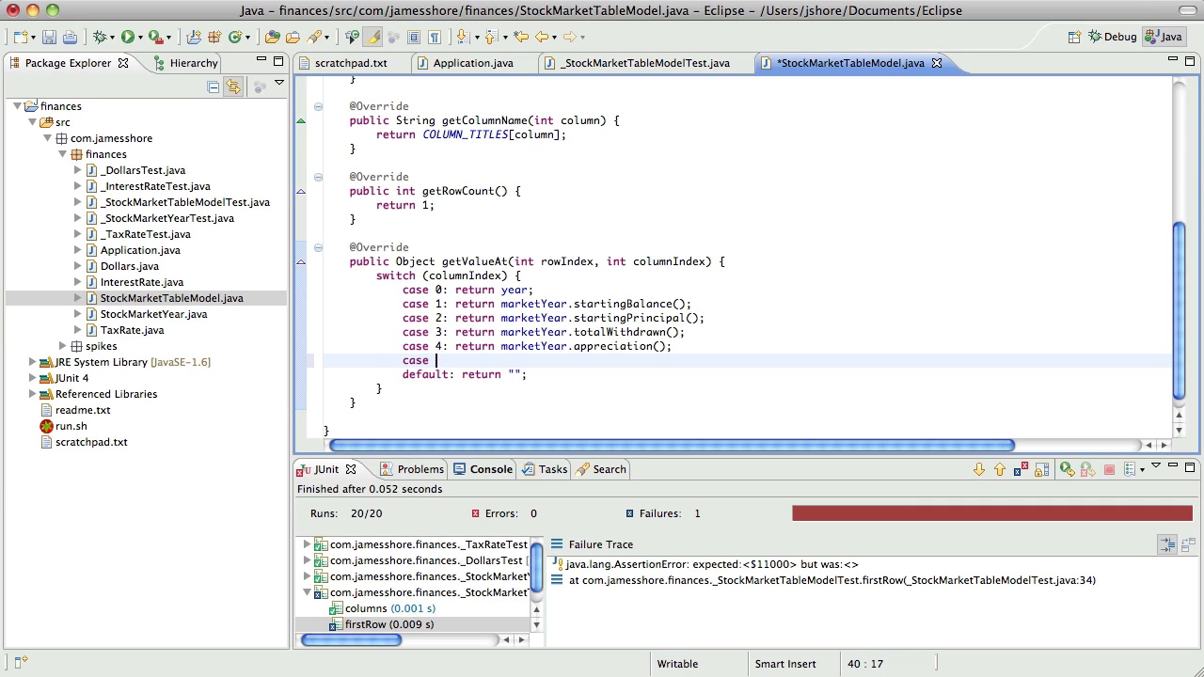
pyautogui.write('5: reut')
pyautogui.press('BackSpace')
pyautogui.press('BackSpace')
pyautogui.write('turn marketYear.')
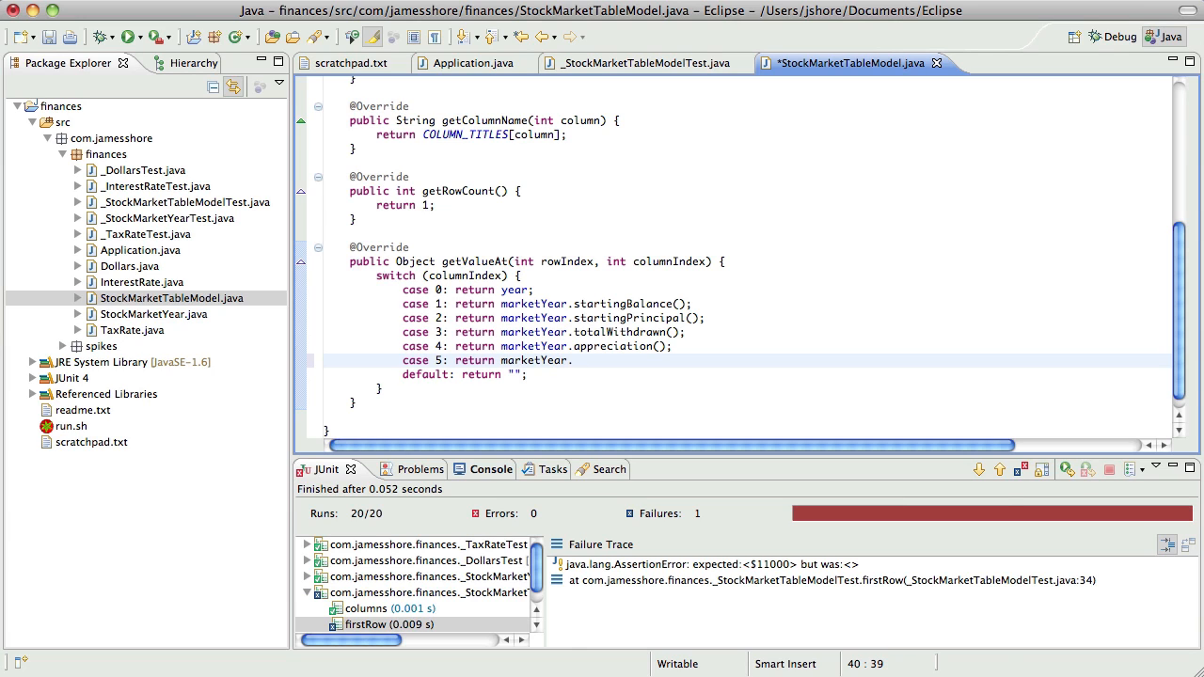
pyautogui.write('end')
pyautogui.press('Return')
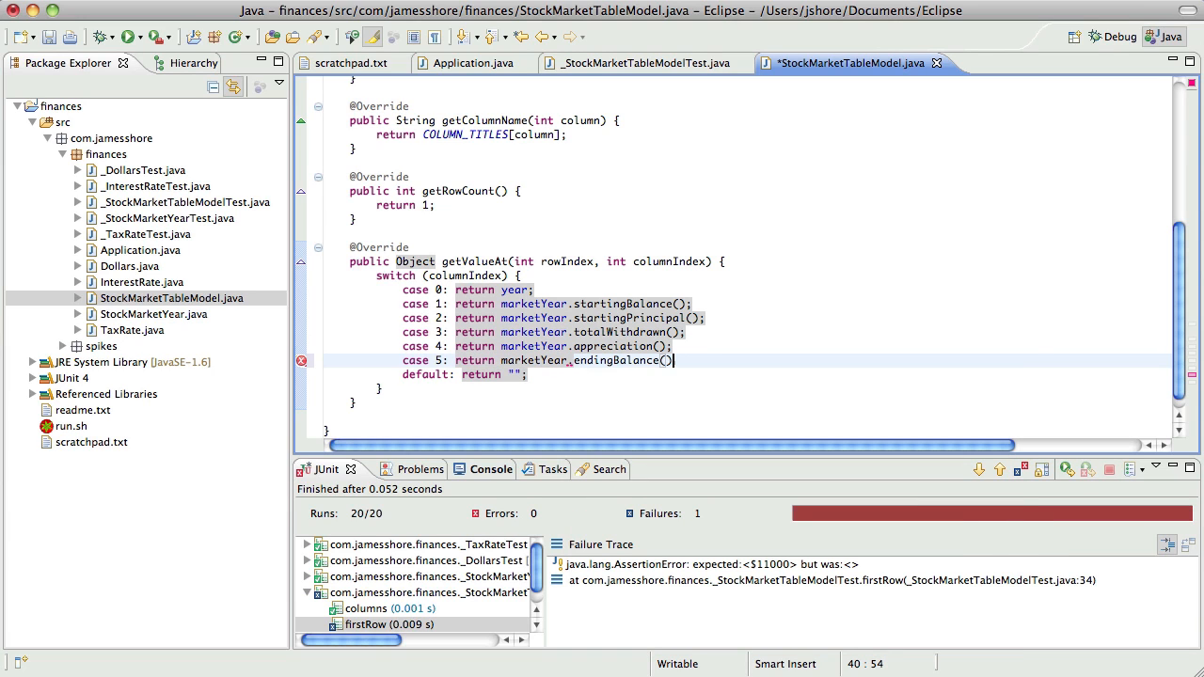
pyautogui.write(';')
pyautogui.press('super+s')
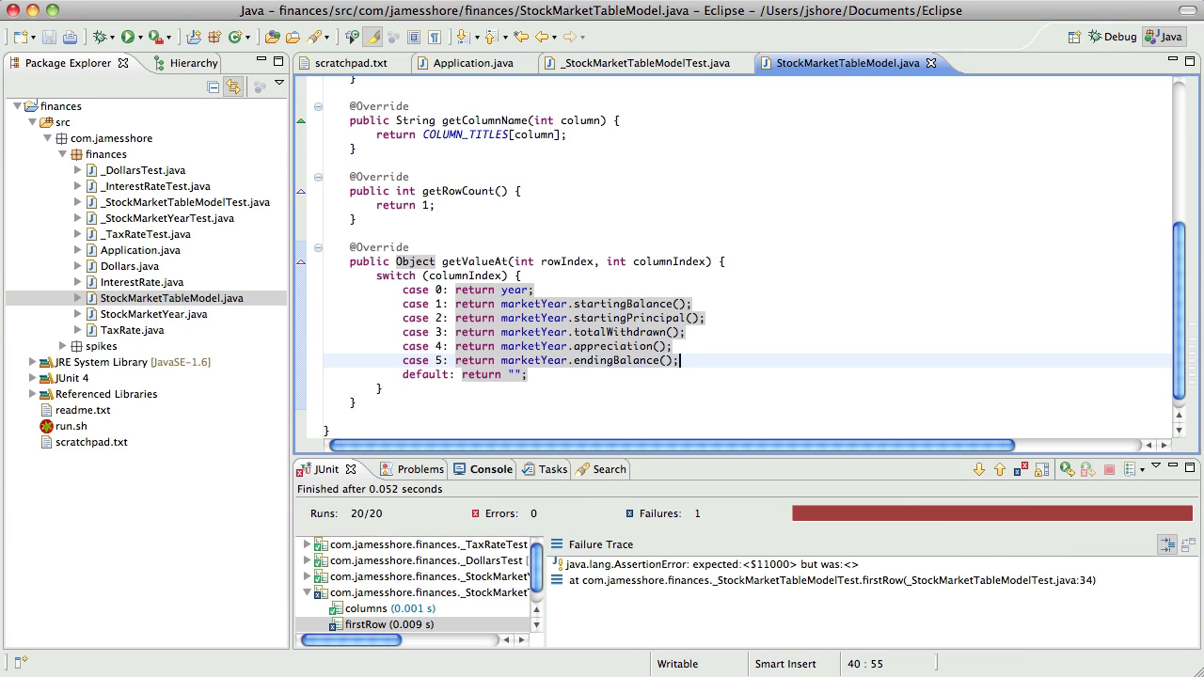
pyautogui.press('super+shift+F11')
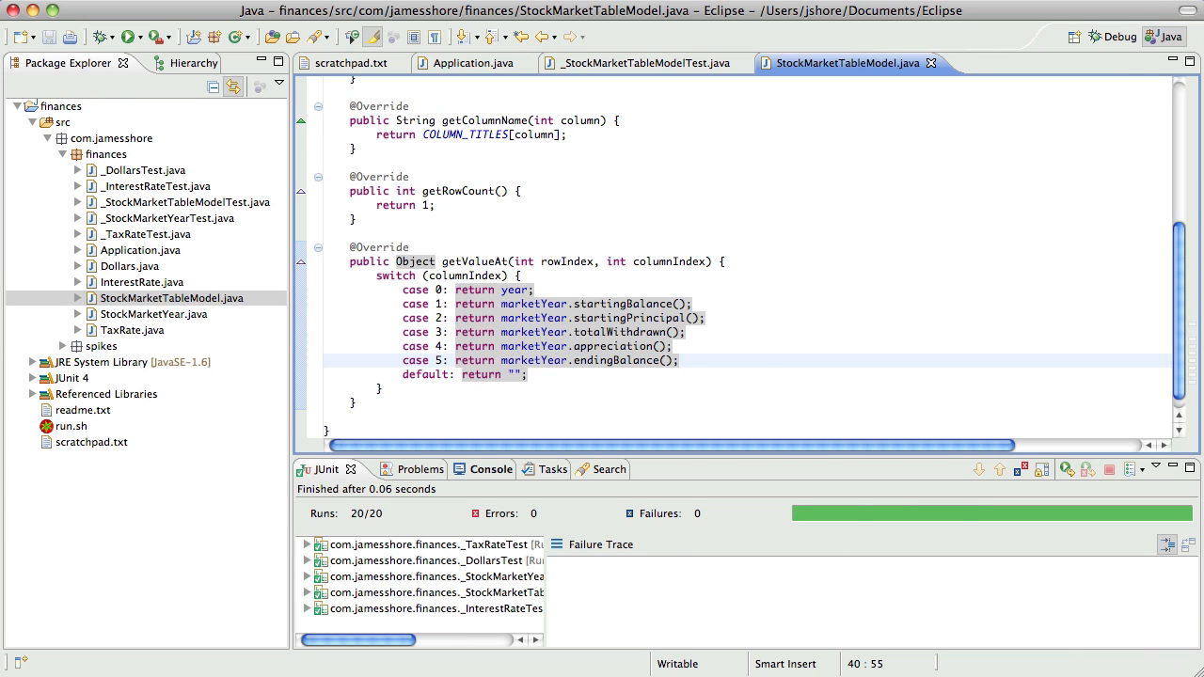
pyautogui.press('super+Tab')
pyautogui.press('Return')
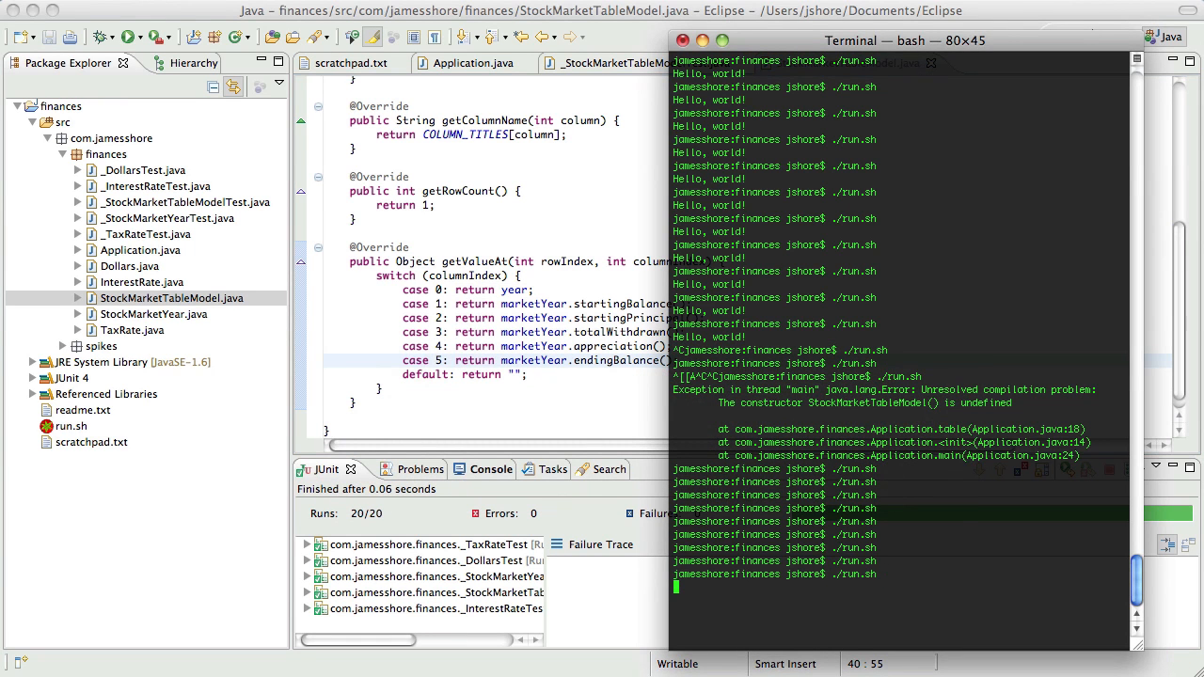
pyautogui.press('super+Tab')
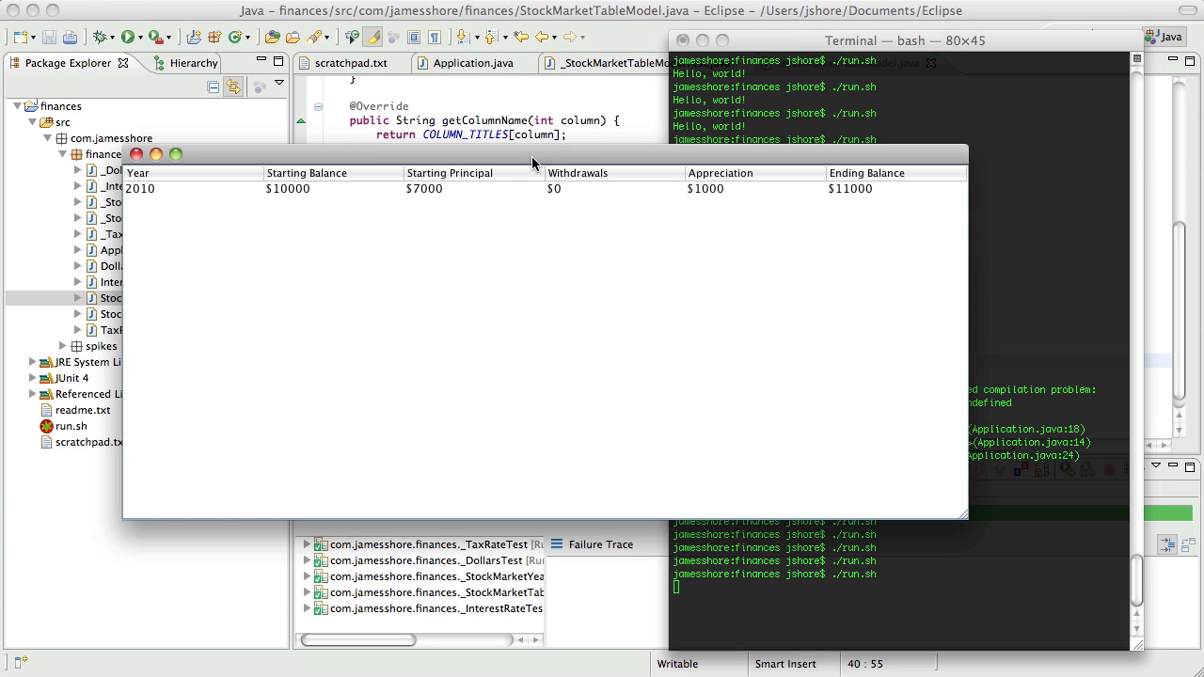
pyautogui.press('super+q')
pyautogui.click(685, 118)
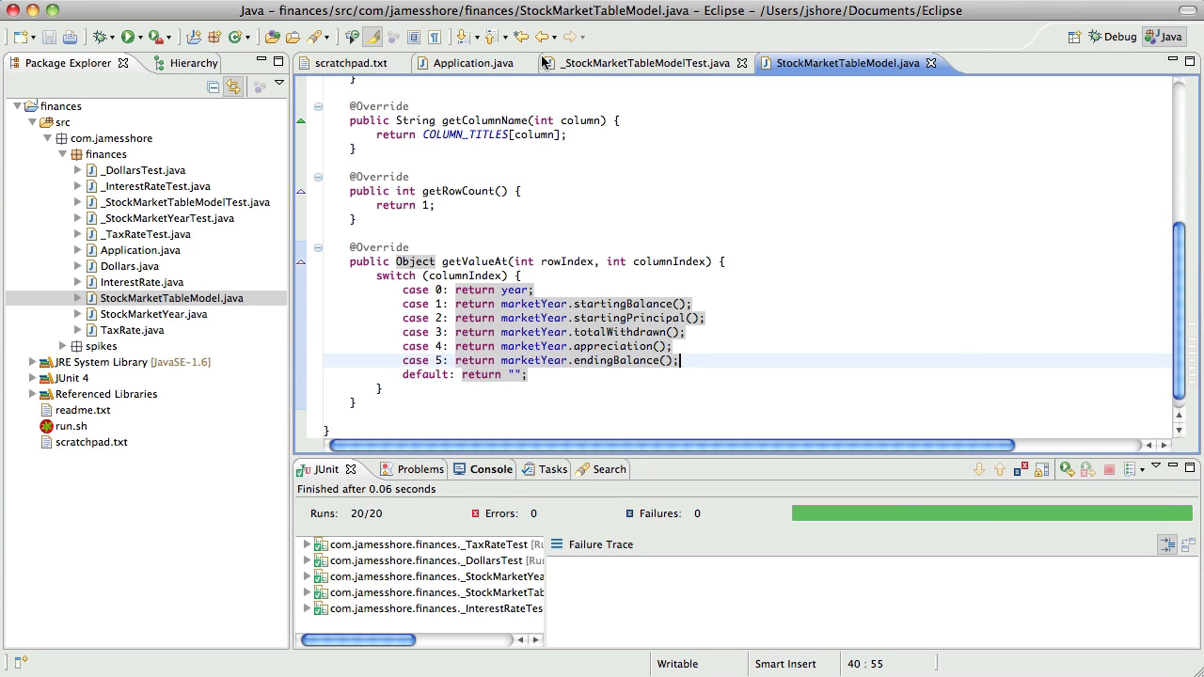
# Bring up the table model test file and check the expected zero withdrawals value.
pyautogui.click(631, 63)
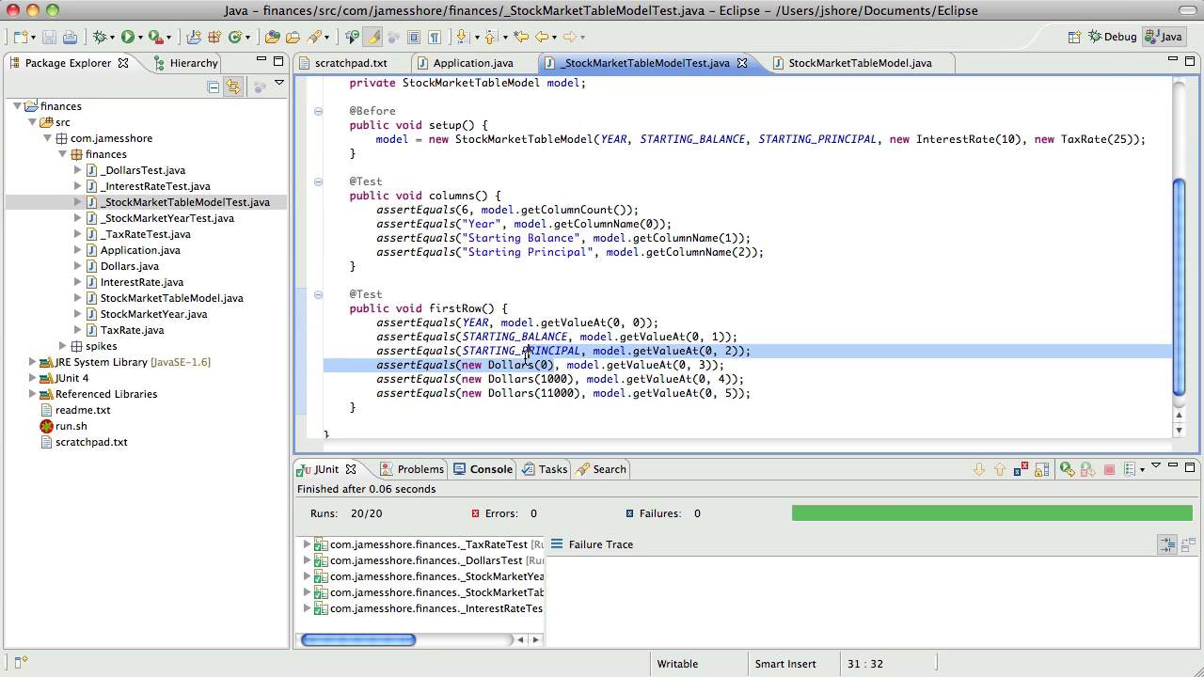
pyautogui.moveTo(528, 365); pyautogui.dragTo(543, 365)
pyautogui.press('Right')
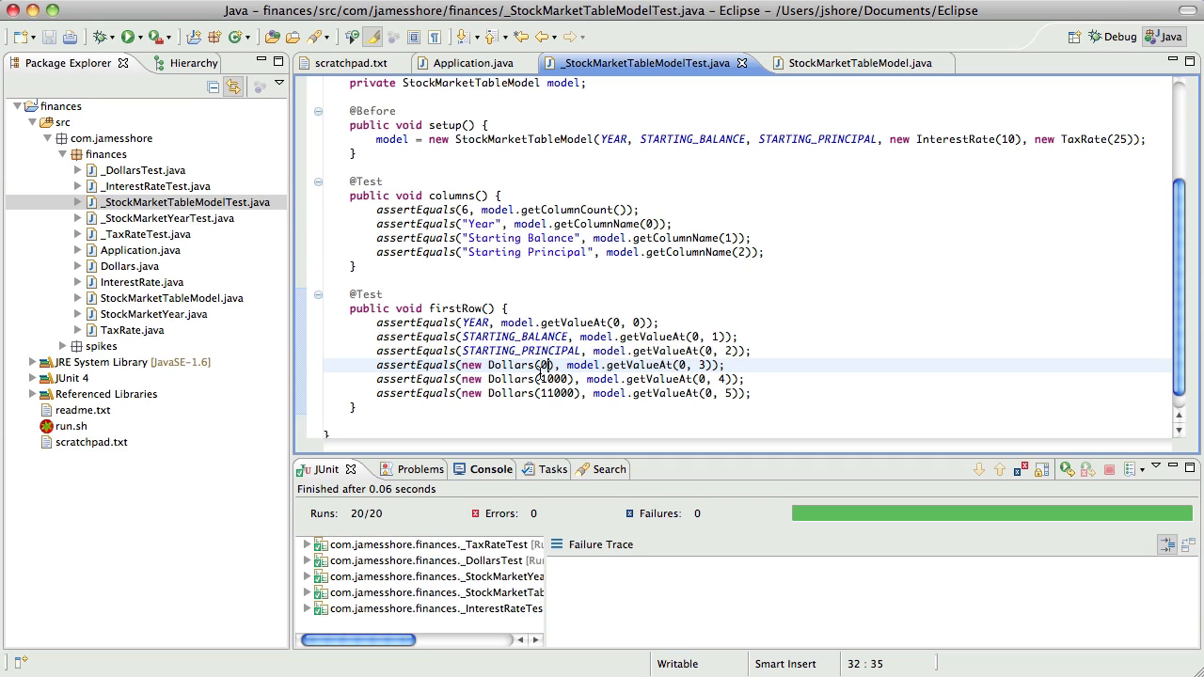
pyautogui.hotkey('shift', 'Left')
pyautogui.hotkey('shift', 'Left')
pyautogui.hotkey('shift', 'Left')
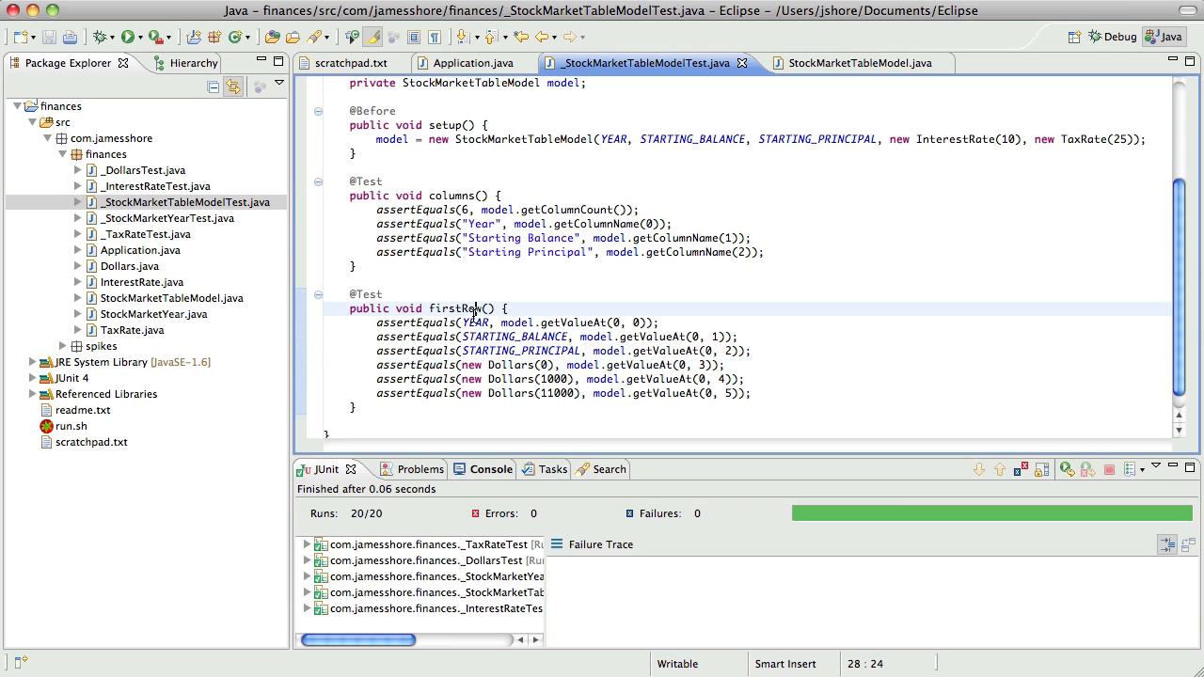
# Review firstRow's expected appreciation 1000 and ending balance 11000, ending at the test's close.
pyautogui.click(479, 309)
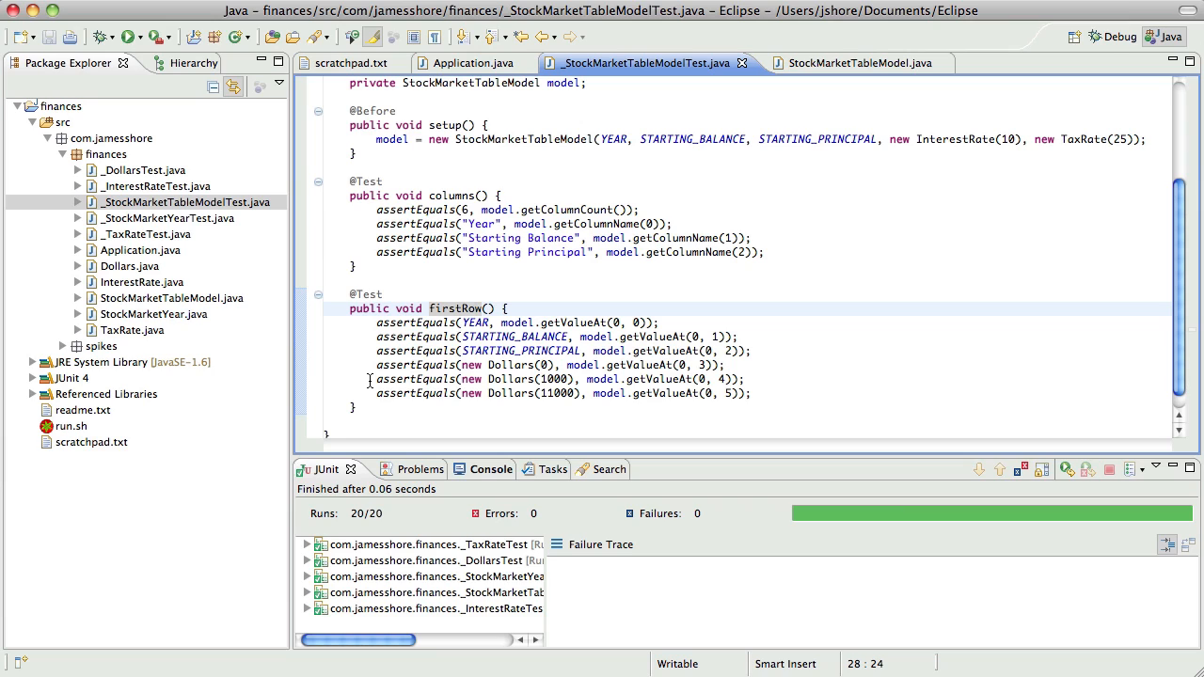
pyautogui.click(545, 365)
pyautogui.doubleClick(555, 379)
pyautogui.click(557, 393)
pyautogui.click(553, 365)
pyautogui.click(560, 379)
pyautogui.doubleClick(563, 392)
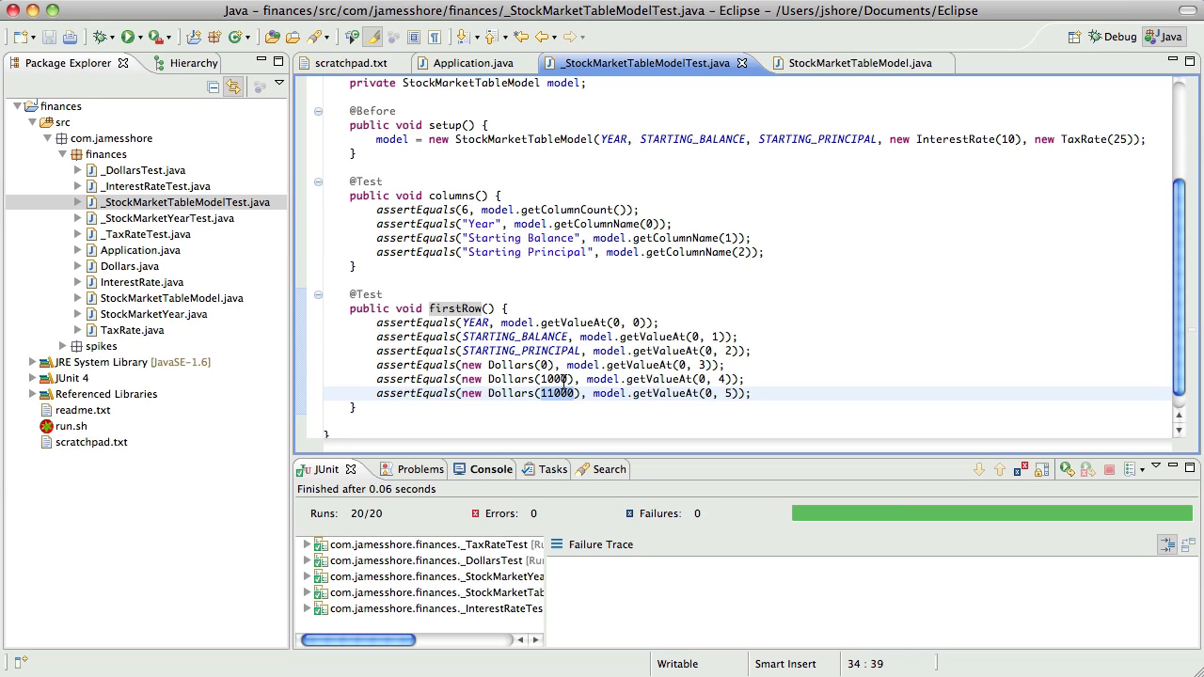
pyautogui.click(373, 407)
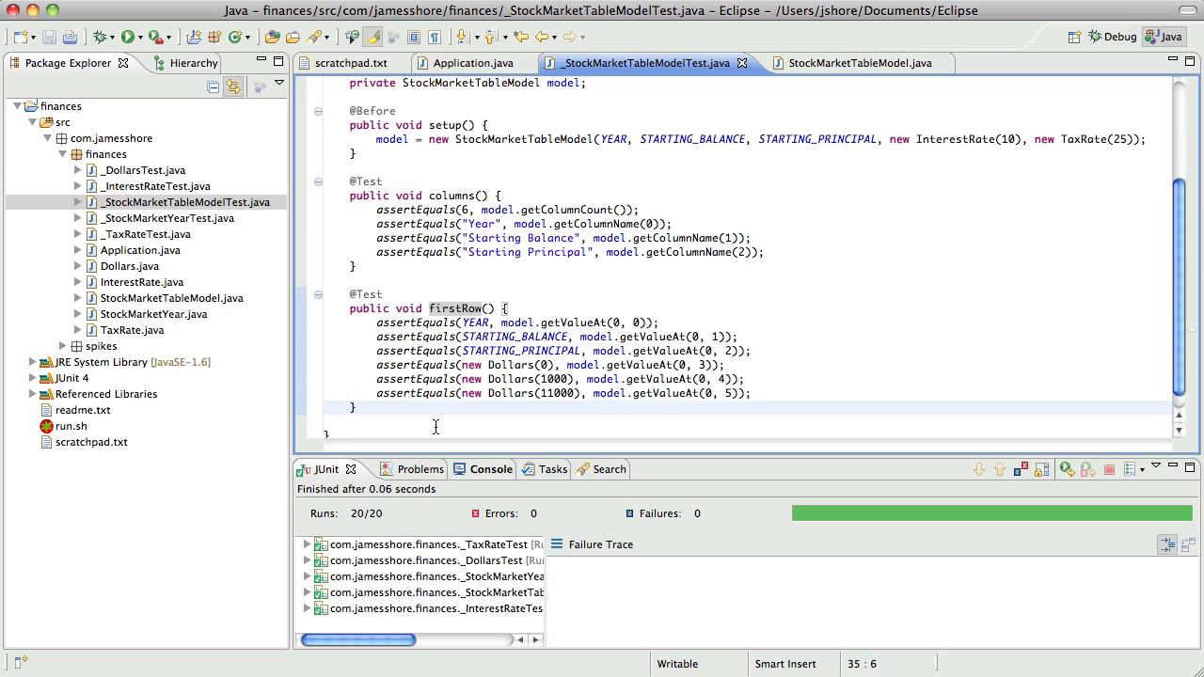
pyautogui.press('Return')
pyautogui.press('Return')
pyautogui.write('@Tes')
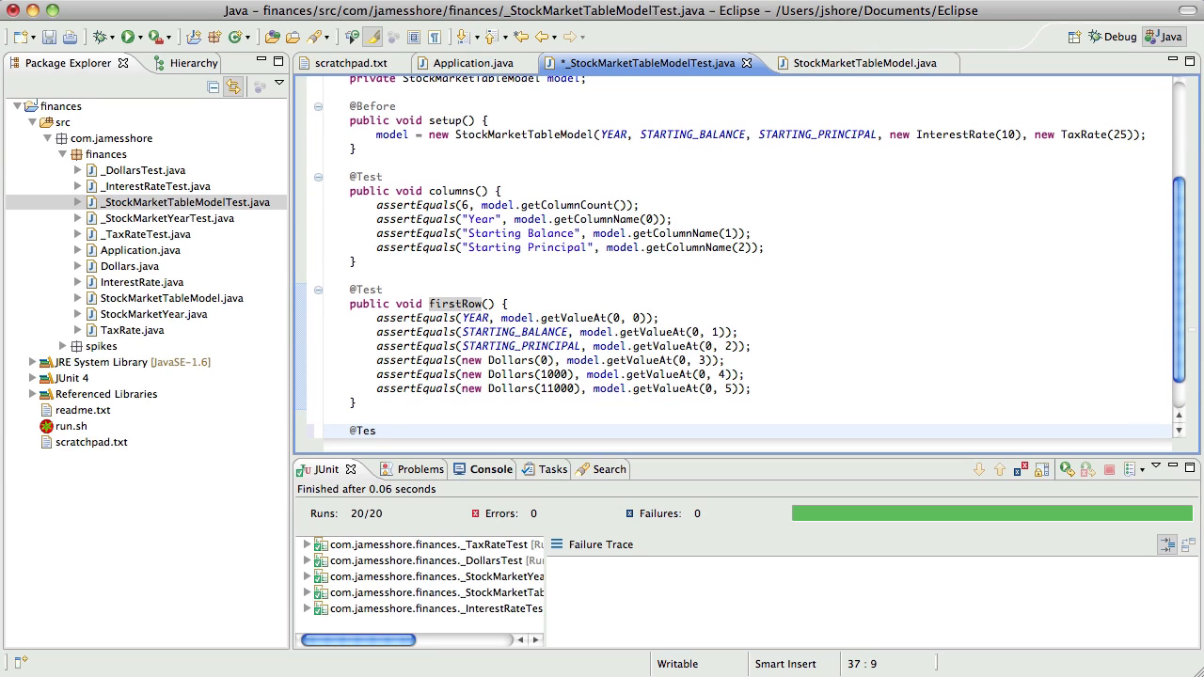
pyautogui.write('t')
pyautogui.press('Return')
pyautogui.write('public ')
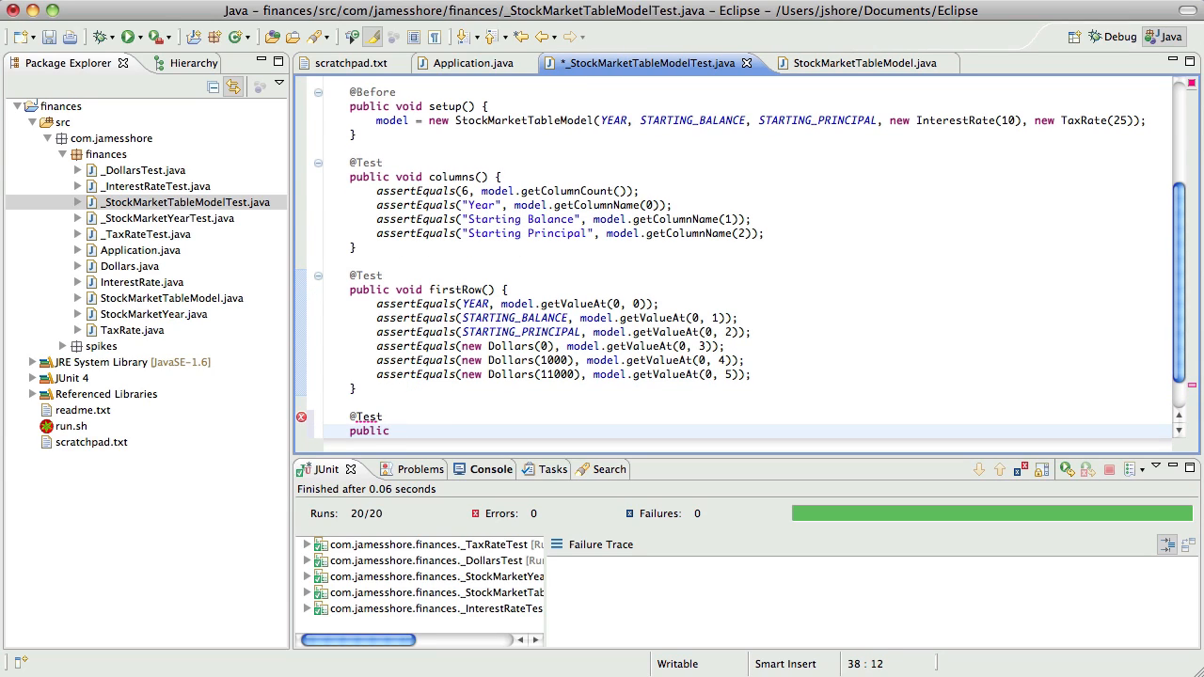
pyautogui.write('void ')
pyautogui.write('mu')
pyautogui.press('BackSpace')
pyautogui.press('BackSpace')
pyautogui.write('s')
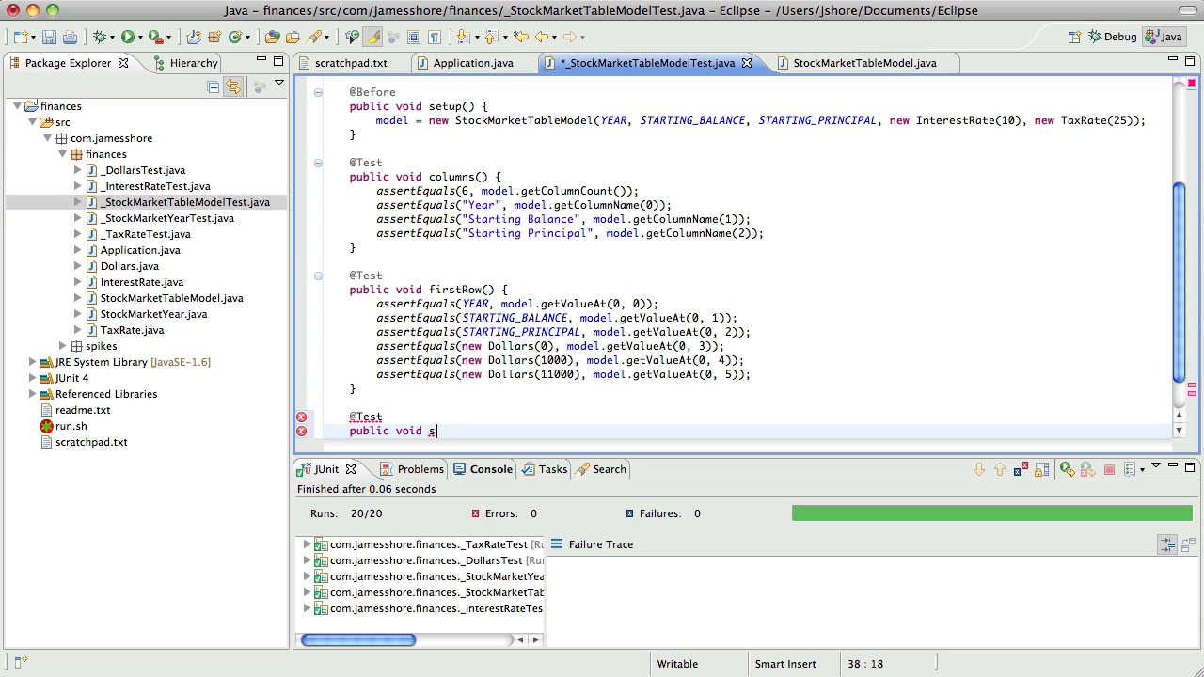
pyautogui.press('BackSpace')
pyautogui.write('multipleRows() {')
pyautogui.press('Return')
# Rename the firstRow test to oneRow and save the test file.
pyautogui.click(442, 273)
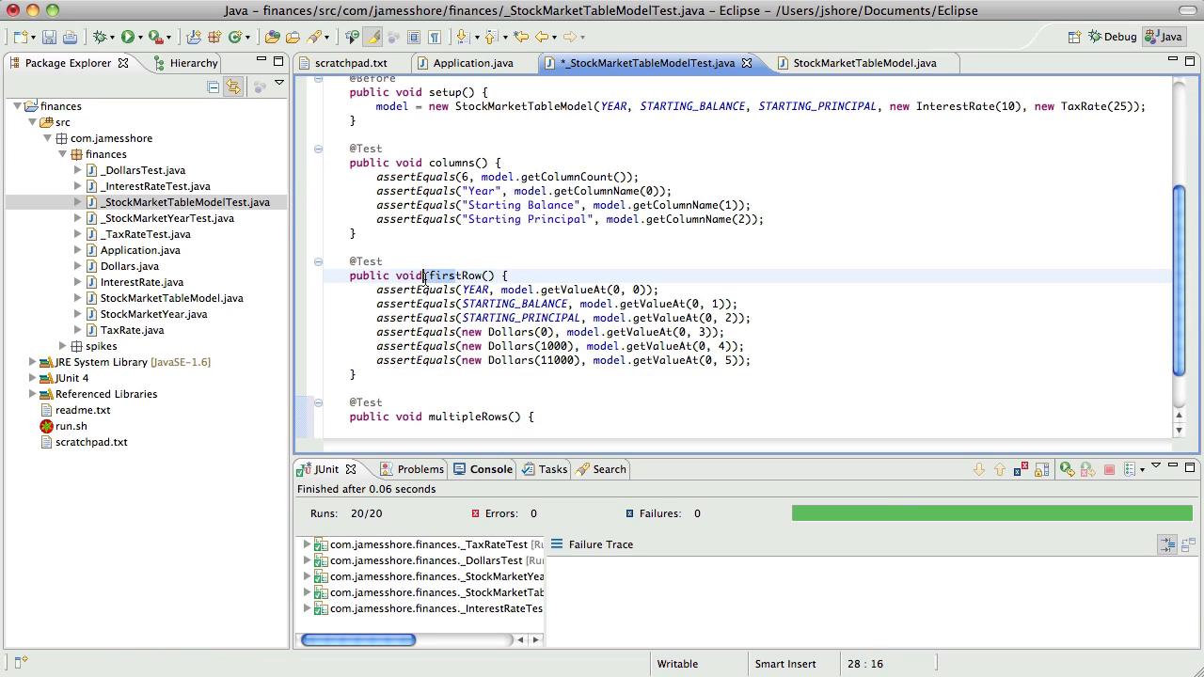
pyautogui.click(442, 273)
pyautogui.press('BackSpace')
pyautogui.write('one')
pyautogui.hotkey('ctrl', 's')
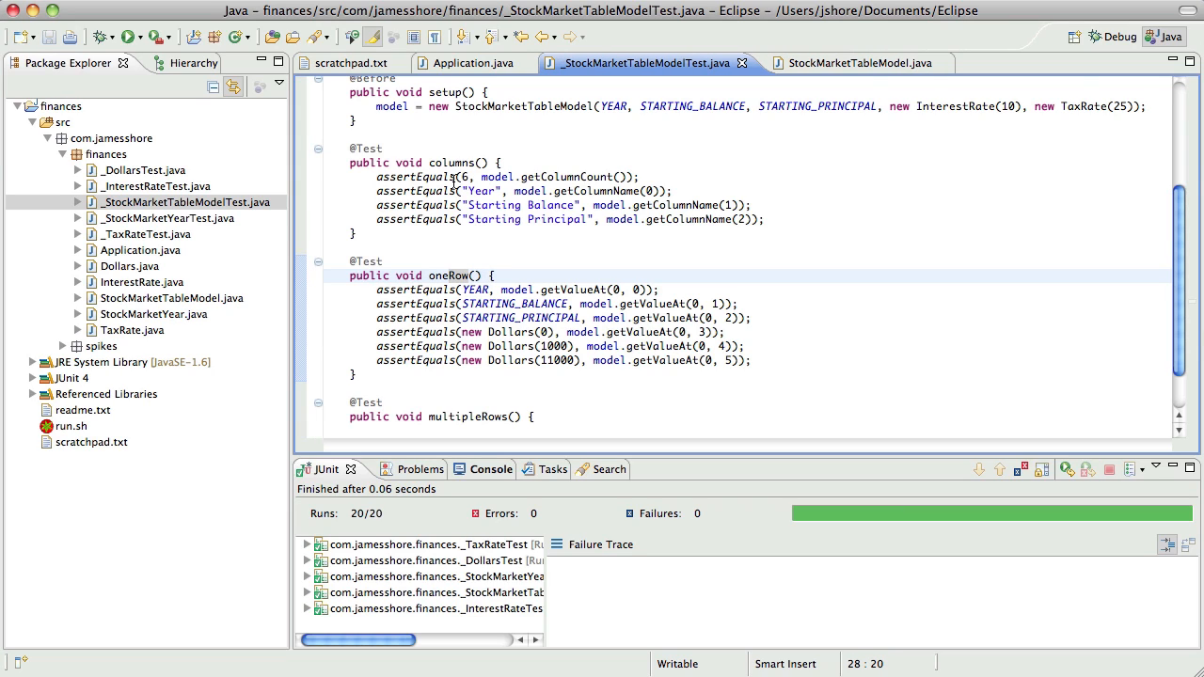
pyautogui.scroll(-2, 526, 290)
pyautogui.click(556, 378)
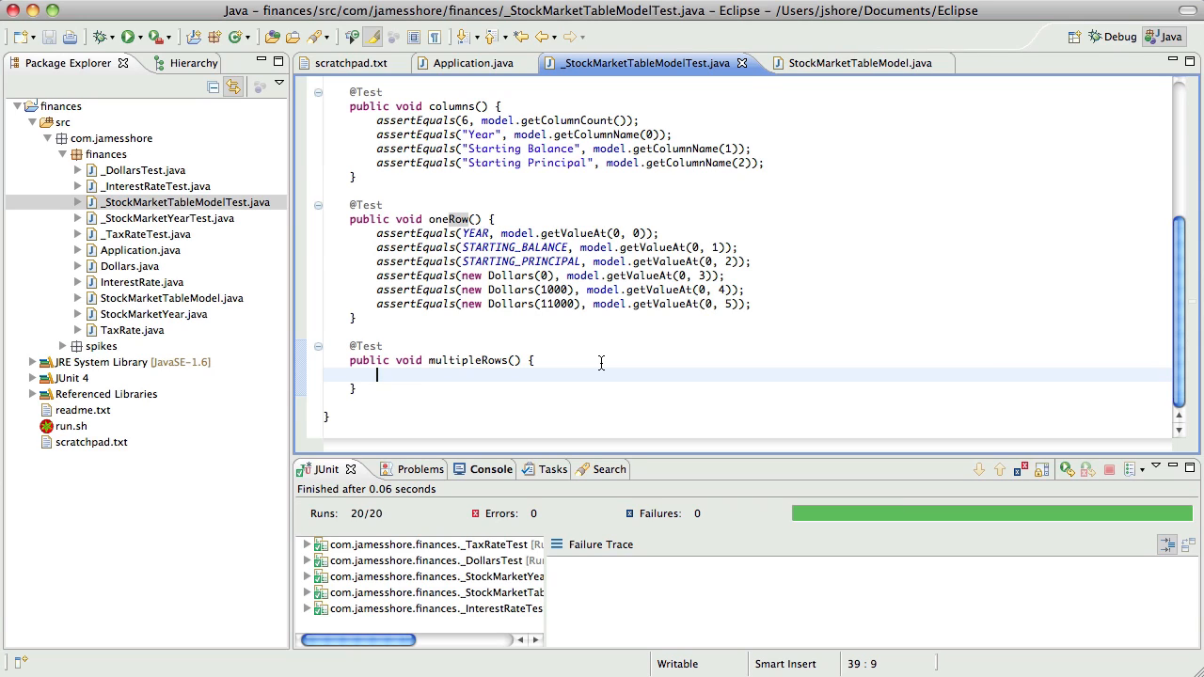
pyautogui.scroll(5, 614, 310)
pyautogui.scroll(3, 614, 310)
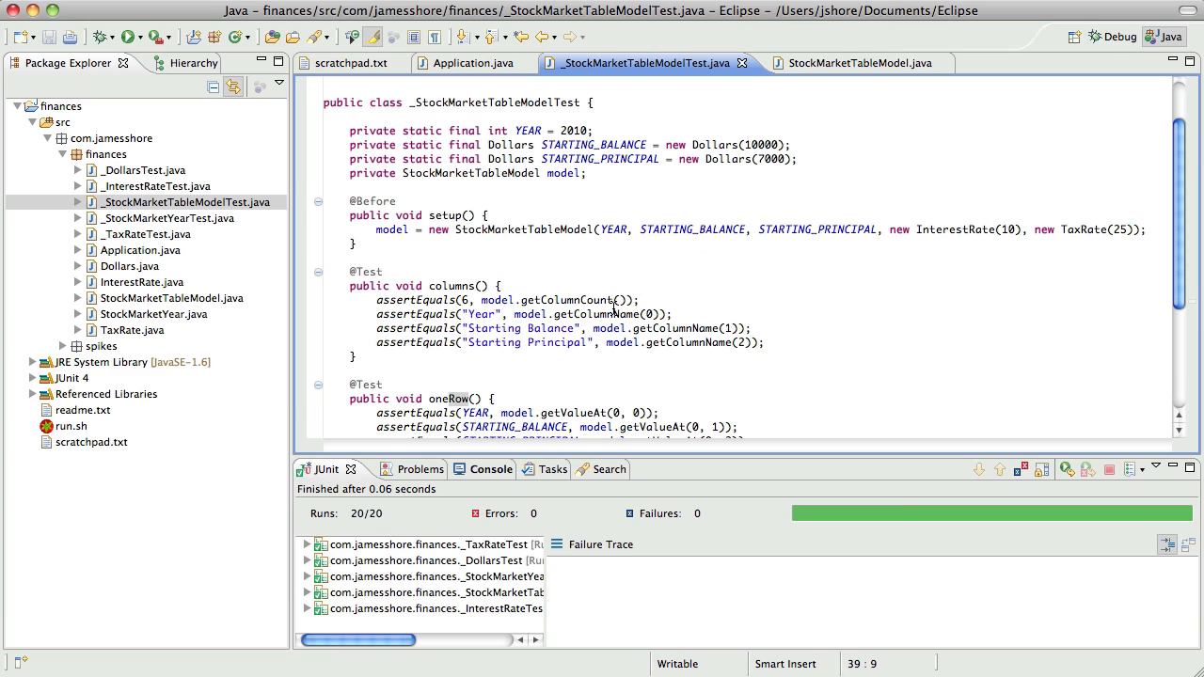
# Undo the manual edit and refactor-rename the YEAR constant to STARTING_YEAR.
pyautogui.doubleClick(613, 229)
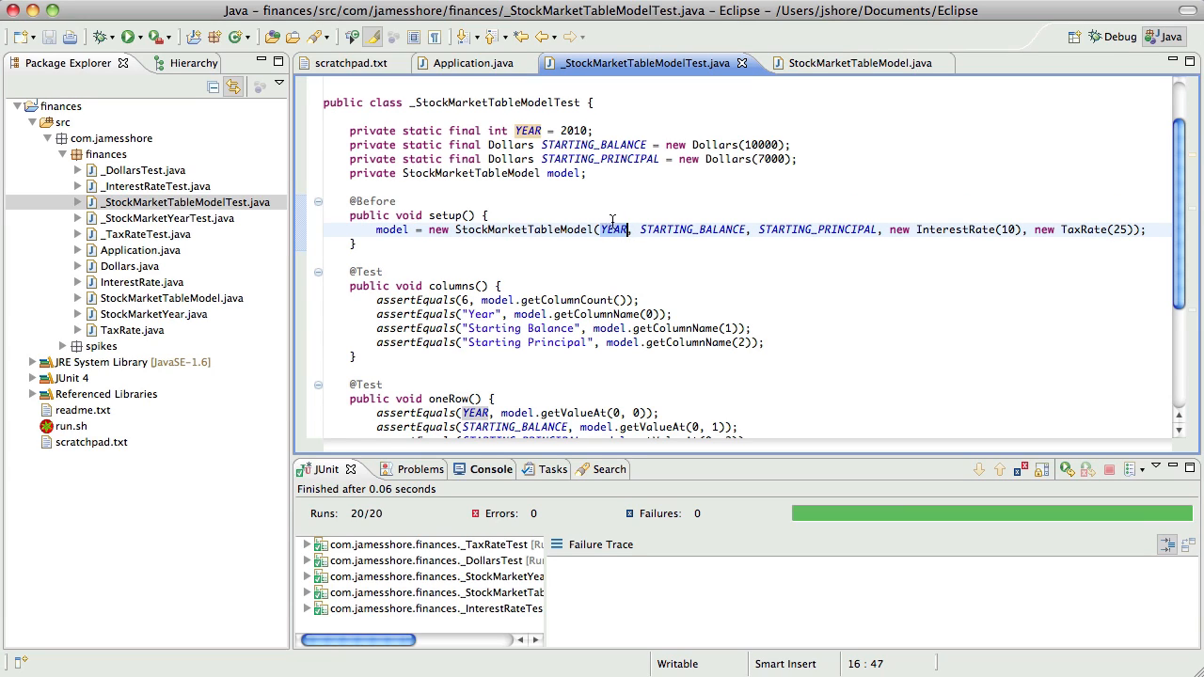
pyautogui.write('STARTING_YE')
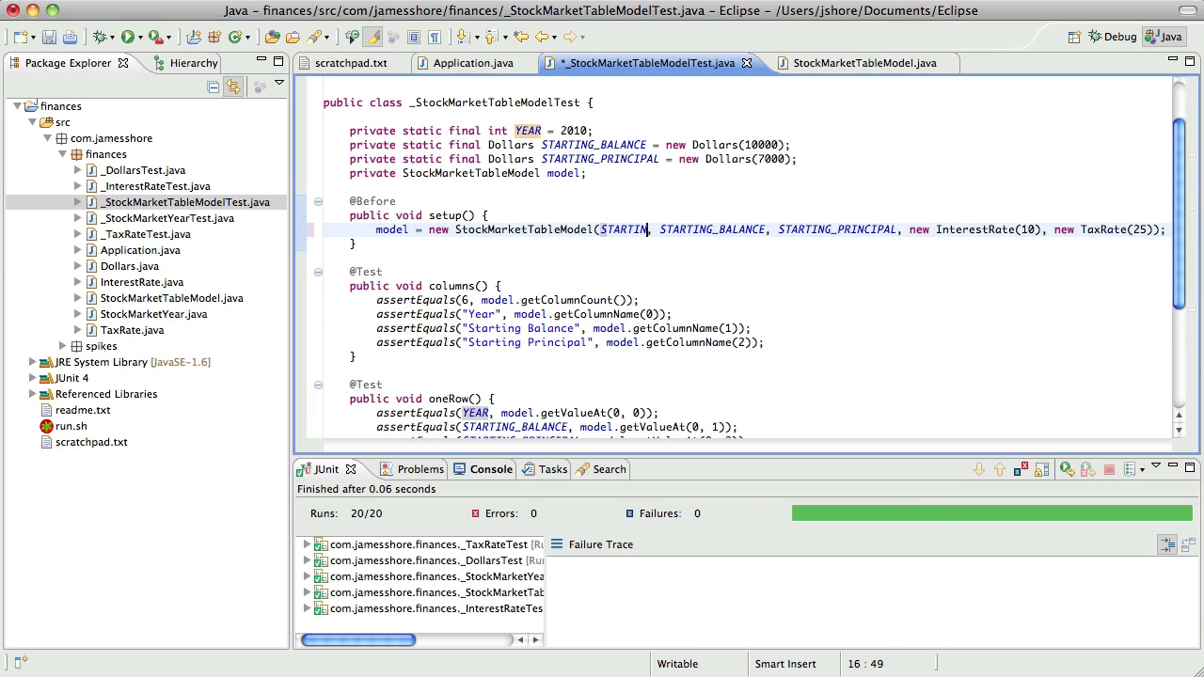
pyautogui.press('super+z')
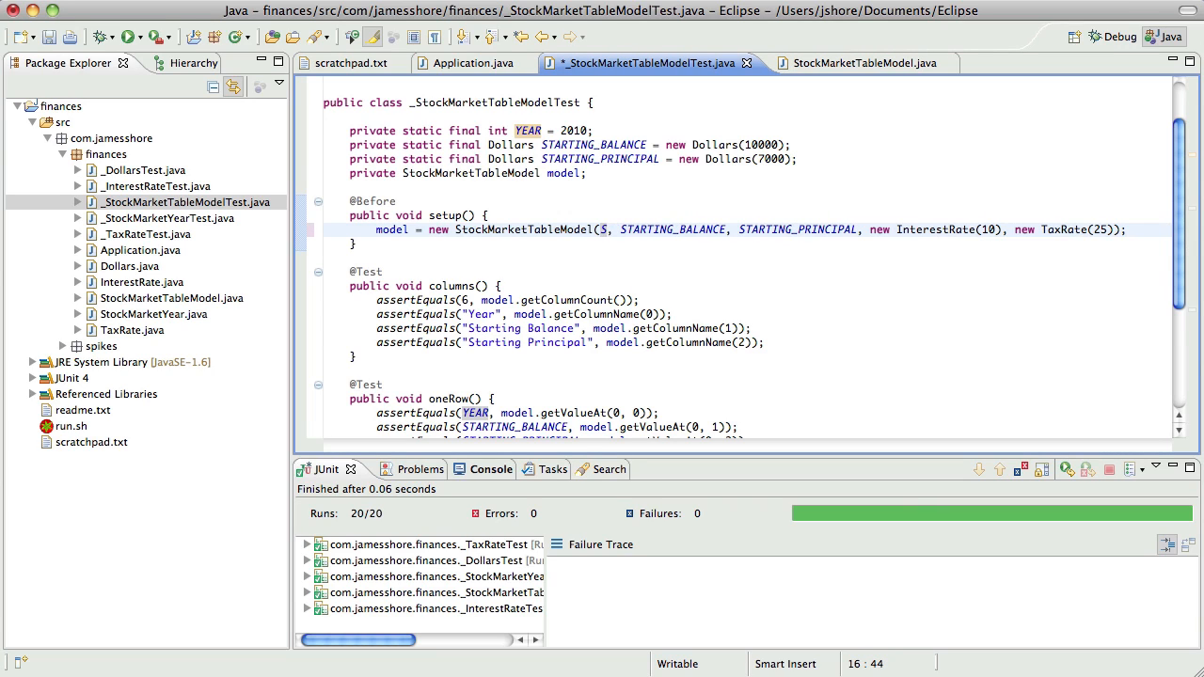
pyautogui.press('super+z')
pyautogui.click(612, 229)
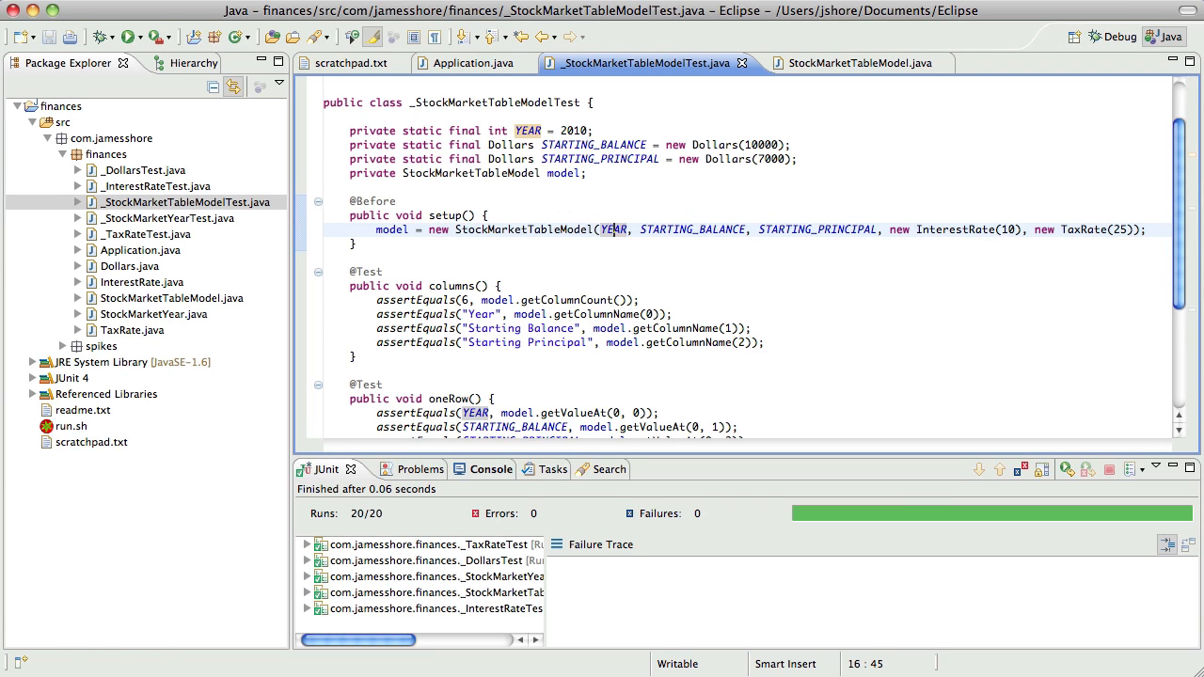
pyautogui.press('alt+super+r')
pyautogui.press('Left')
pyautogui.write('STARTING')
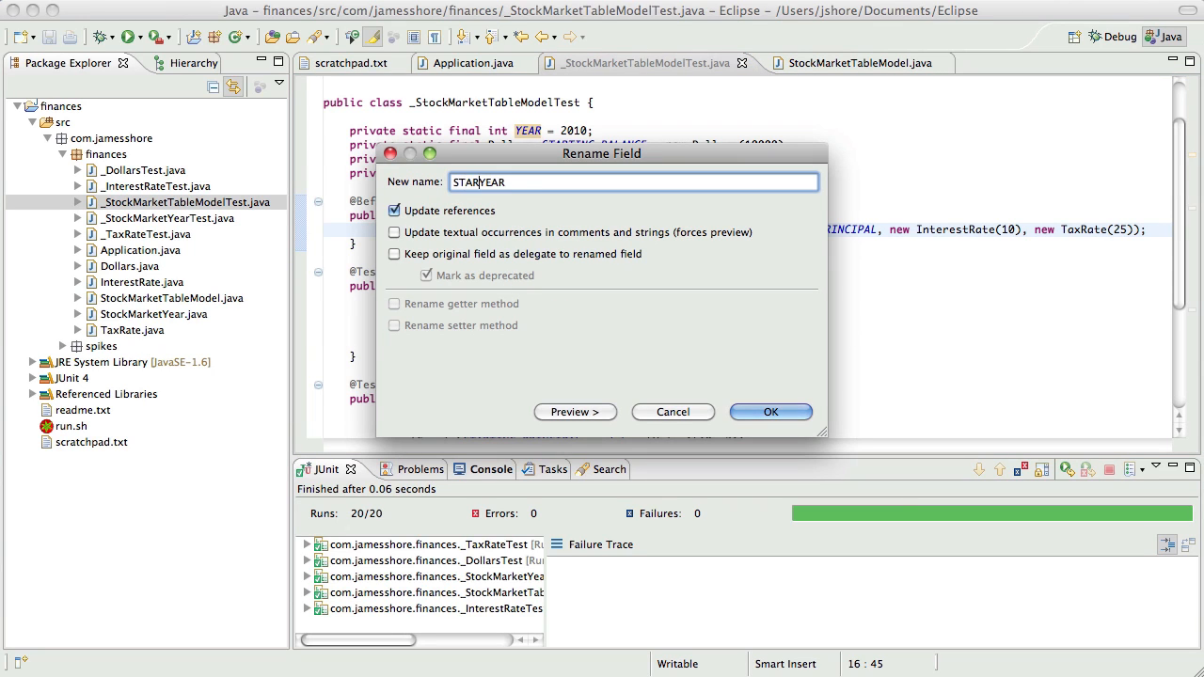
pyautogui.write('_')
pyautogui.press('Return')
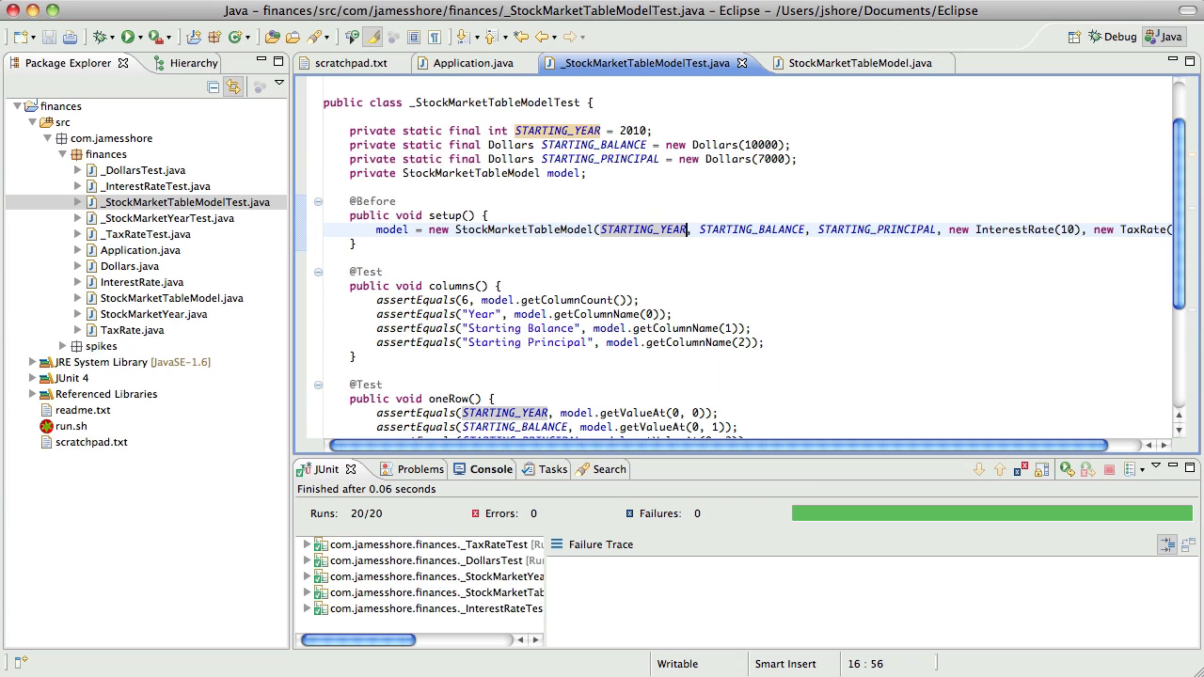
# Pass ENDING_YEAR to the setup constructor call and quick-fix an int ENDING_YEAR = 2050 constant.
pyautogui.press('Right')
pyautogui.press('Right')
pyautogui.write('ENDING_YEAR,')
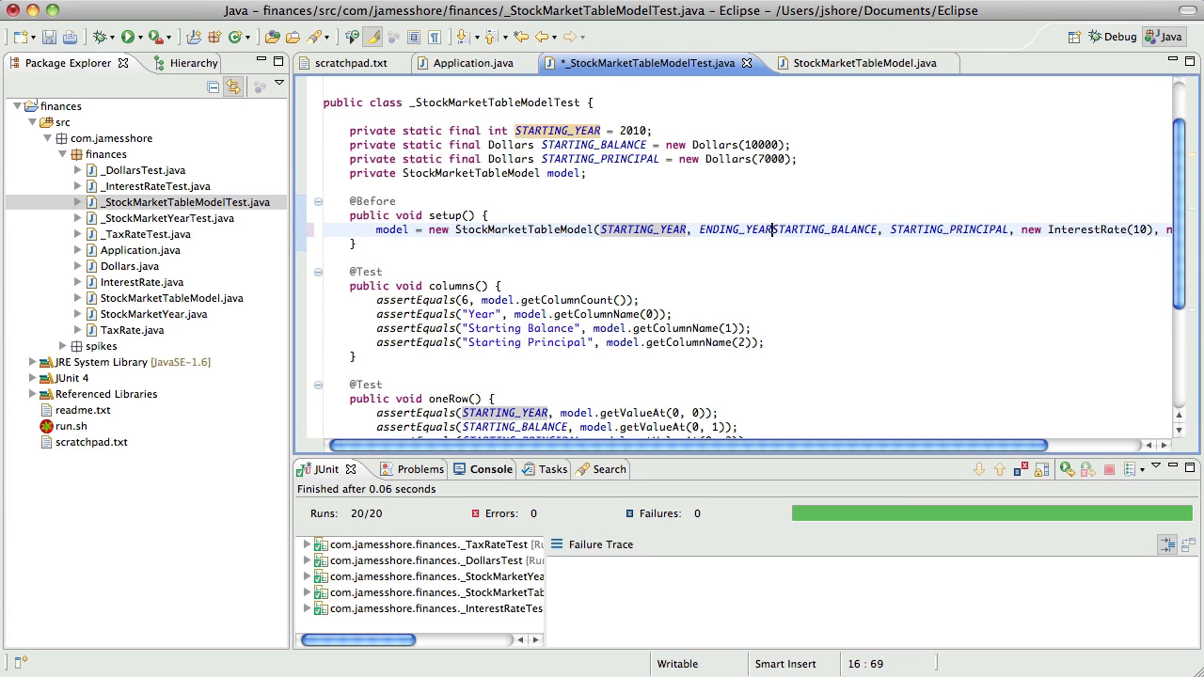
pyautogui.hotkey('ctrl', 's')
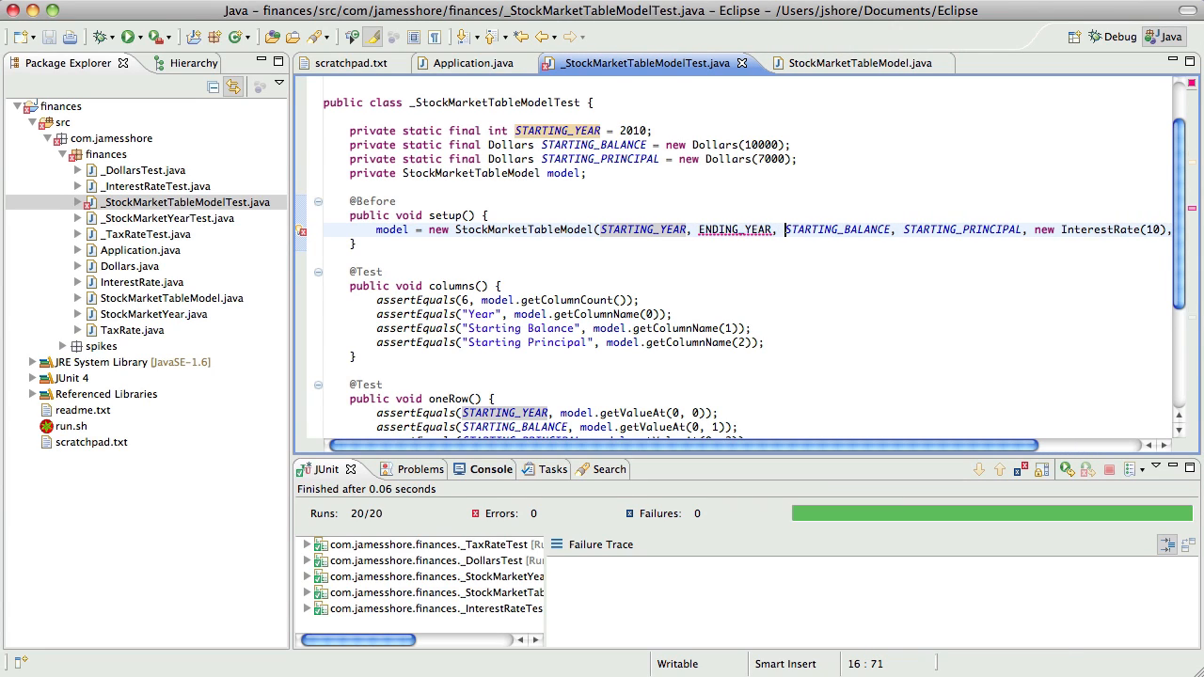
pyautogui.hotkey('ctrl', '1')
pyautogui.press('Return')
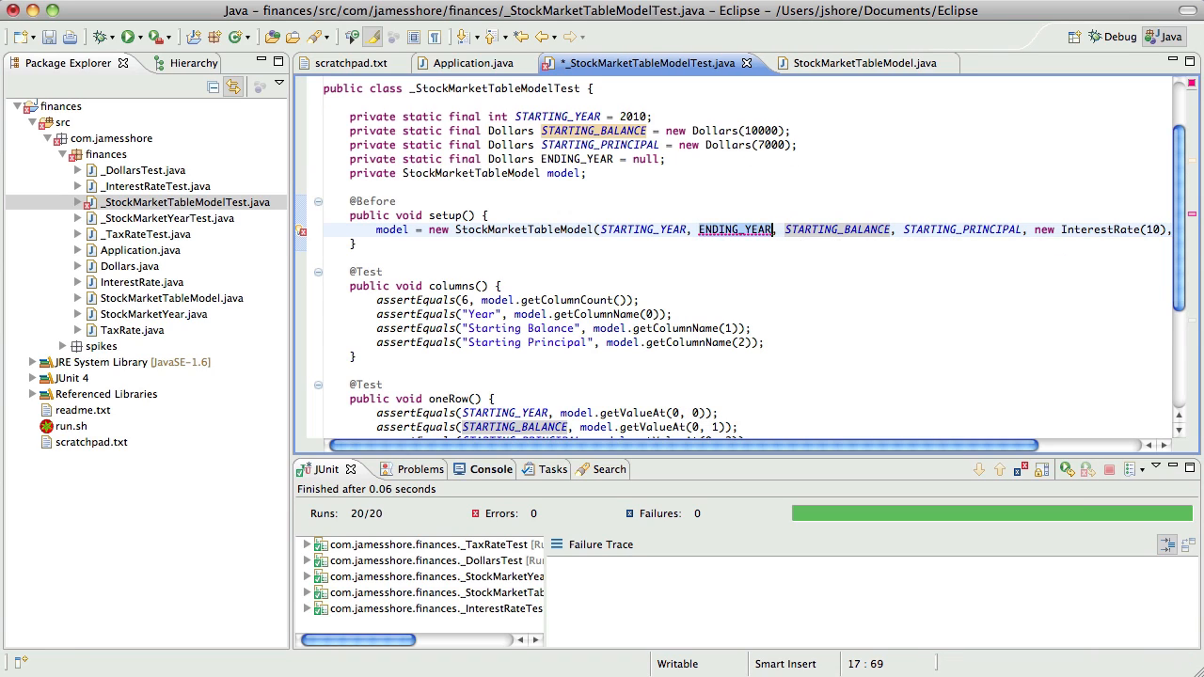
pyautogui.press('Tab')
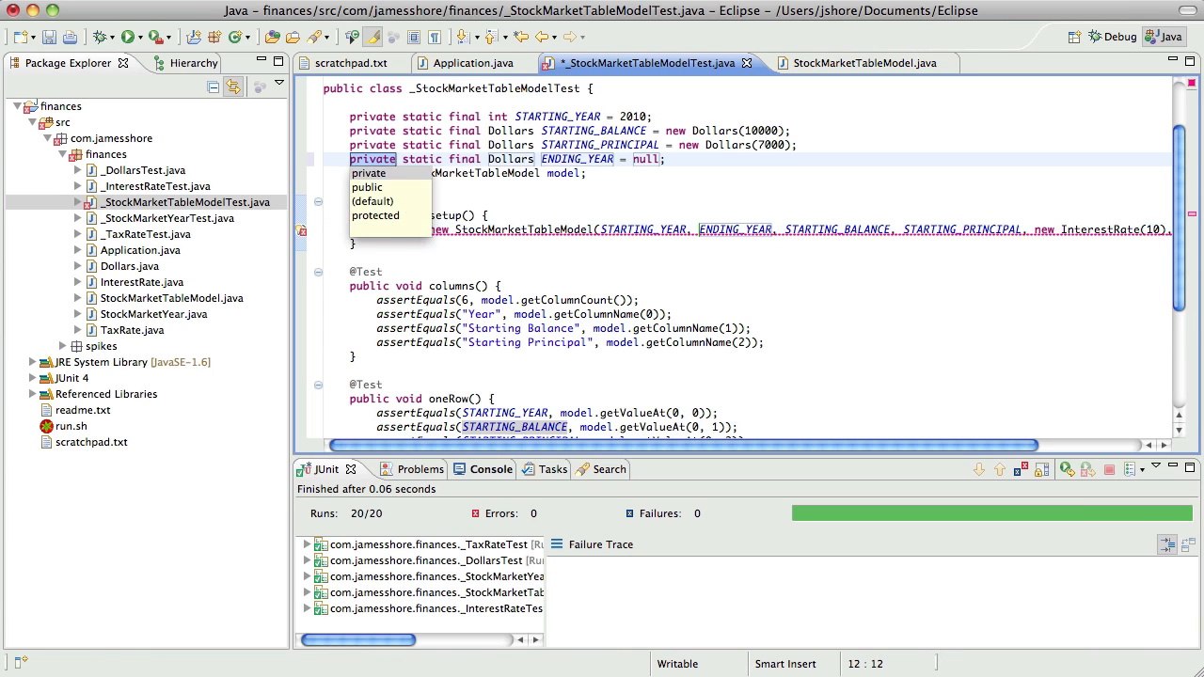
pyautogui.press('Tab')
pyautogui.hotkey('shift', 'Tab')
pyautogui.write('int')
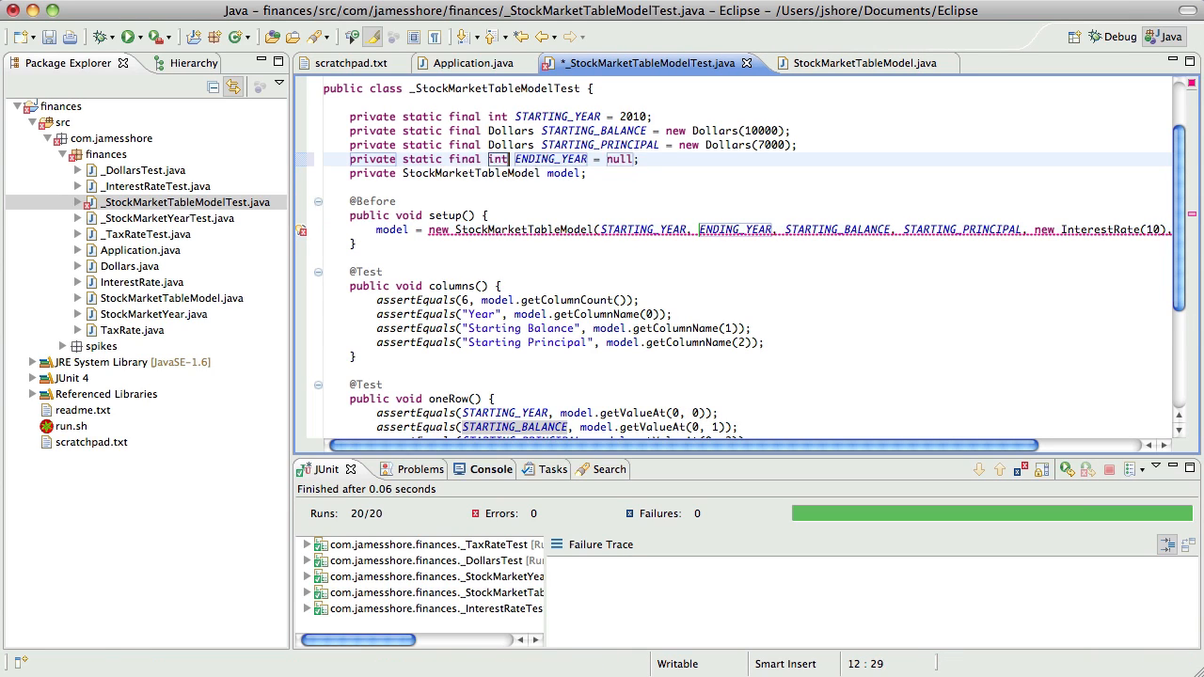
pyautogui.press('Tab')
pyautogui.write('2060')
pyautogui.press('BackSpace')
pyautogui.press('BackSpace')
pyautogui.write('50')
pyautogui.press('Left')
pyautogui.press('Left')
pyautogui.press('Left')
pyautogui.hotkey('alt', 'Up')
pyautogui.hotkey('alt', 'Up')
pyautogui.hotkey('ctrl', 's')
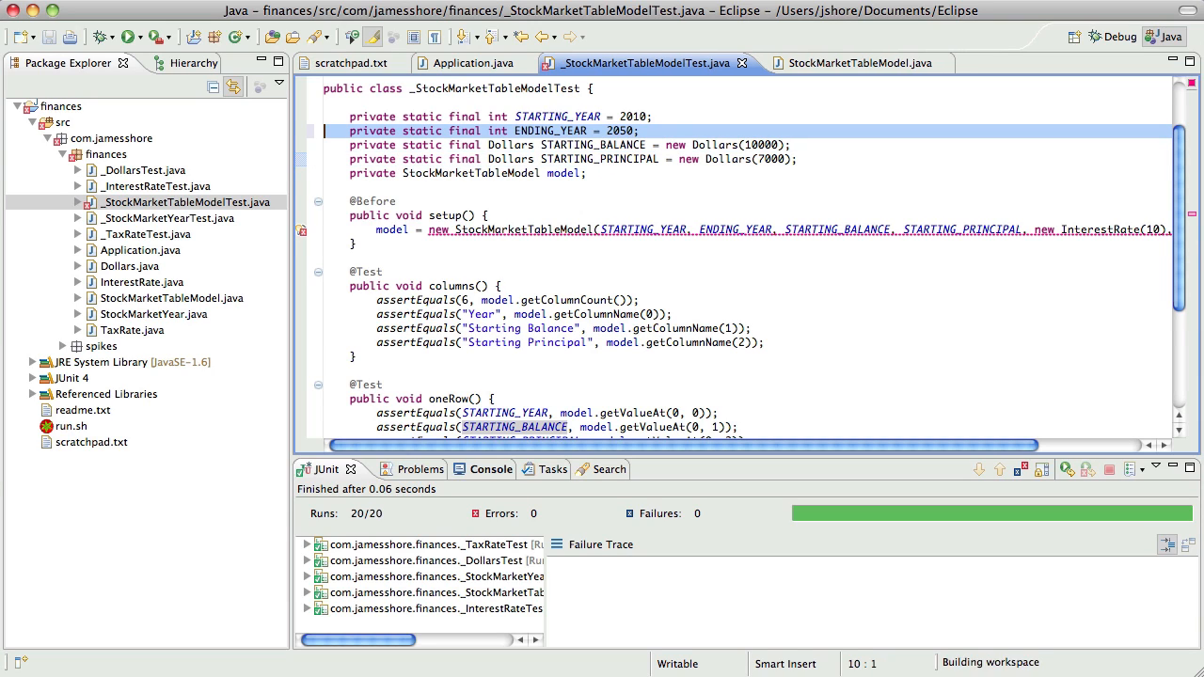
# Quick-fix the constructor error by adding an int endingYear parameter to StockMarketTableModel and save.
pyautogui.press('Down')
pyautogui.press('Down')
pyautogui.press('Down')
pyautogui.press('Down')
pyautogui.press('Down')
pyautogui.press('Down')
pyautogui.hotkey('ctrl', '1')
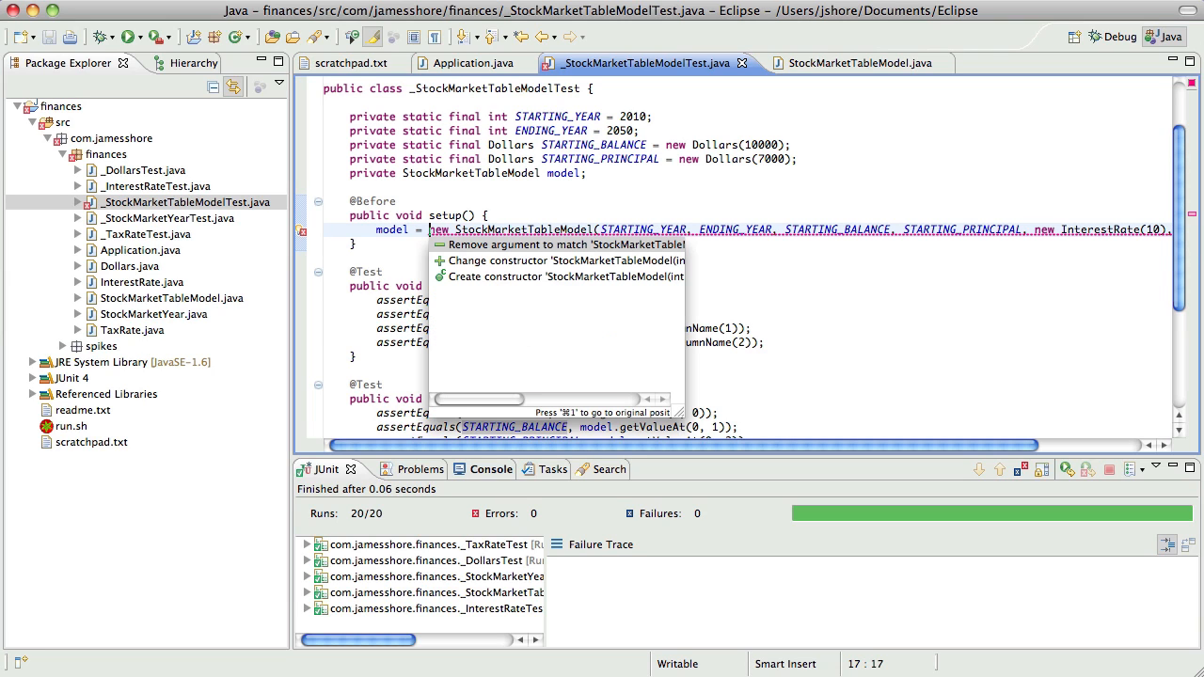
pyautogui.press('Down')
pyautogui.press('Return')
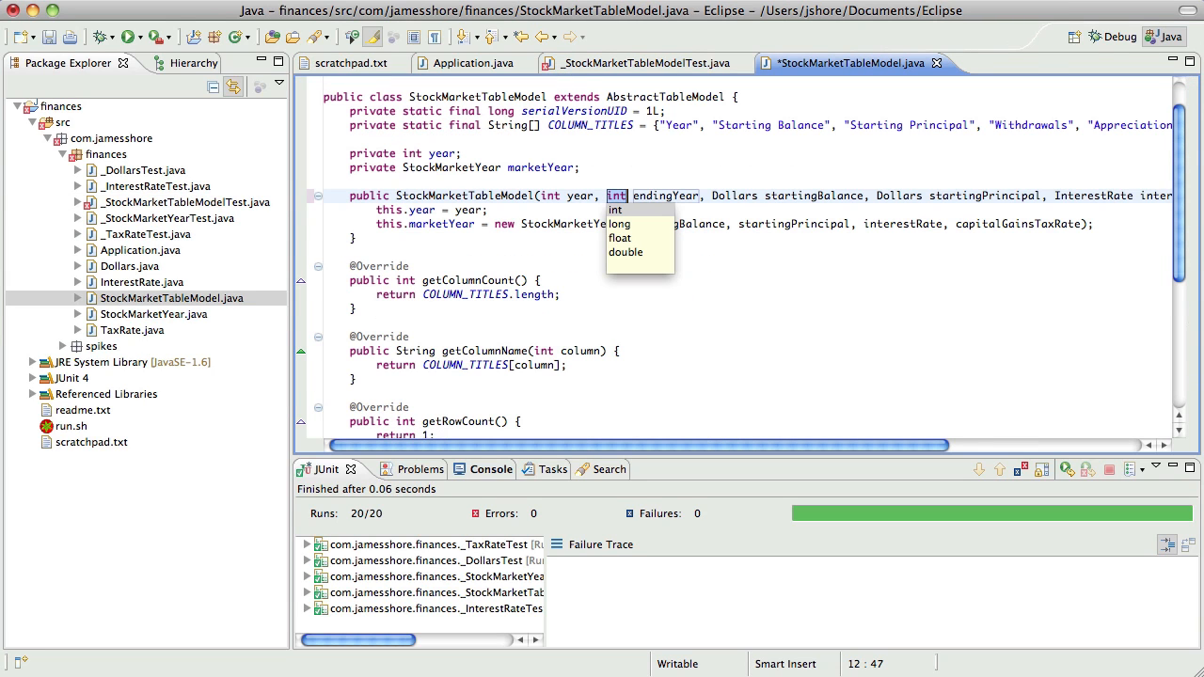
pyautogui.press('Tab')
pyautogui.press('Return')
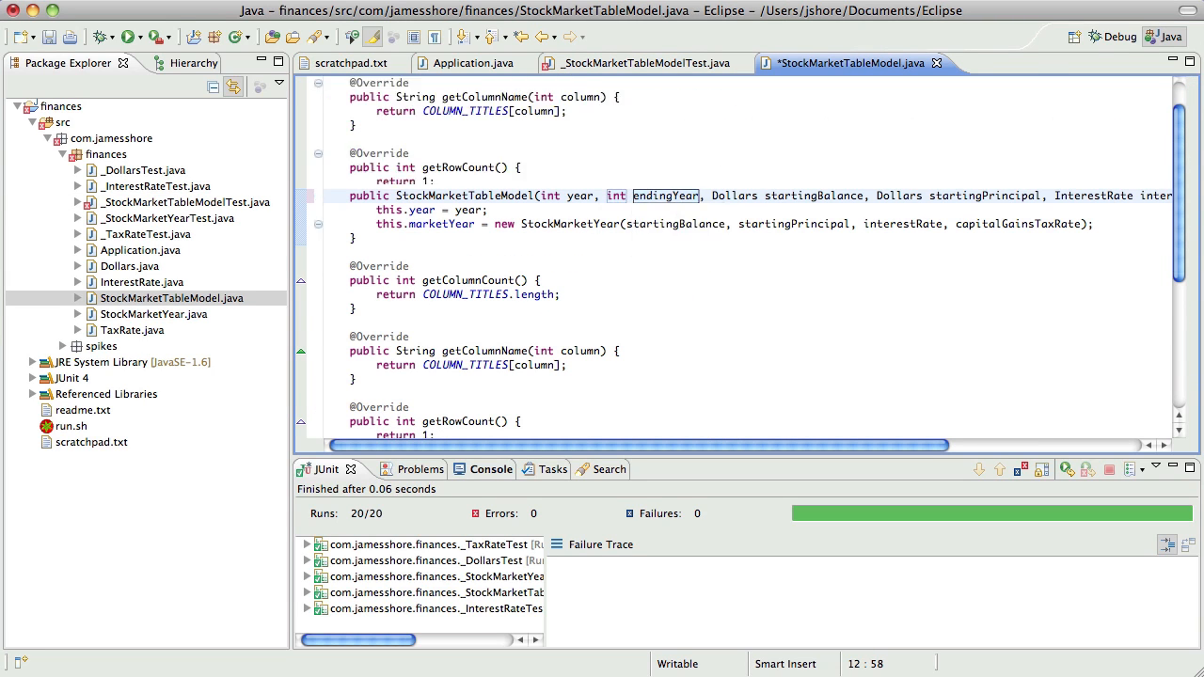
pyautogui.press('Down')
pyautogui.press('Down')
pyautogui.press('Down')
pyautogui.press('End')
pyautogui.press('super+s')
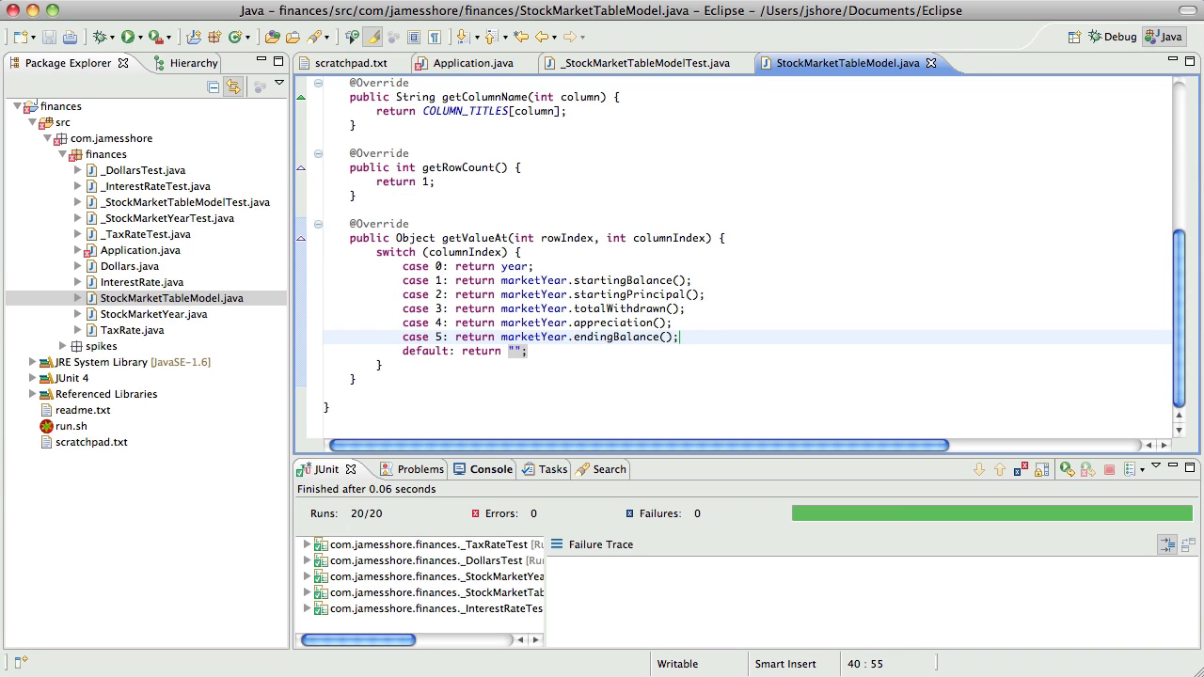
# Pass 2050 as the ending year in Application, save and rerun JUnit with all 21 tests passing.
pyautogui.click(495, 63)
pyautogui.click(796, 311)
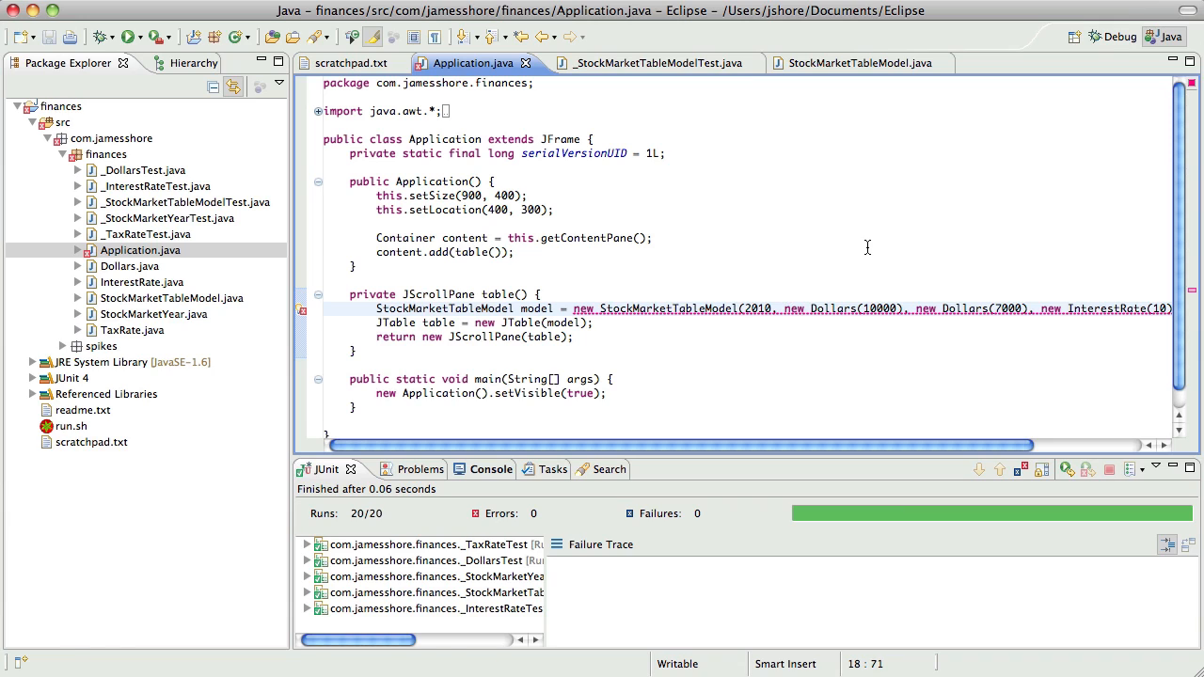
pyautogui.write('2050')
pyautogui.write(',')
pyautogui.press('super+s')
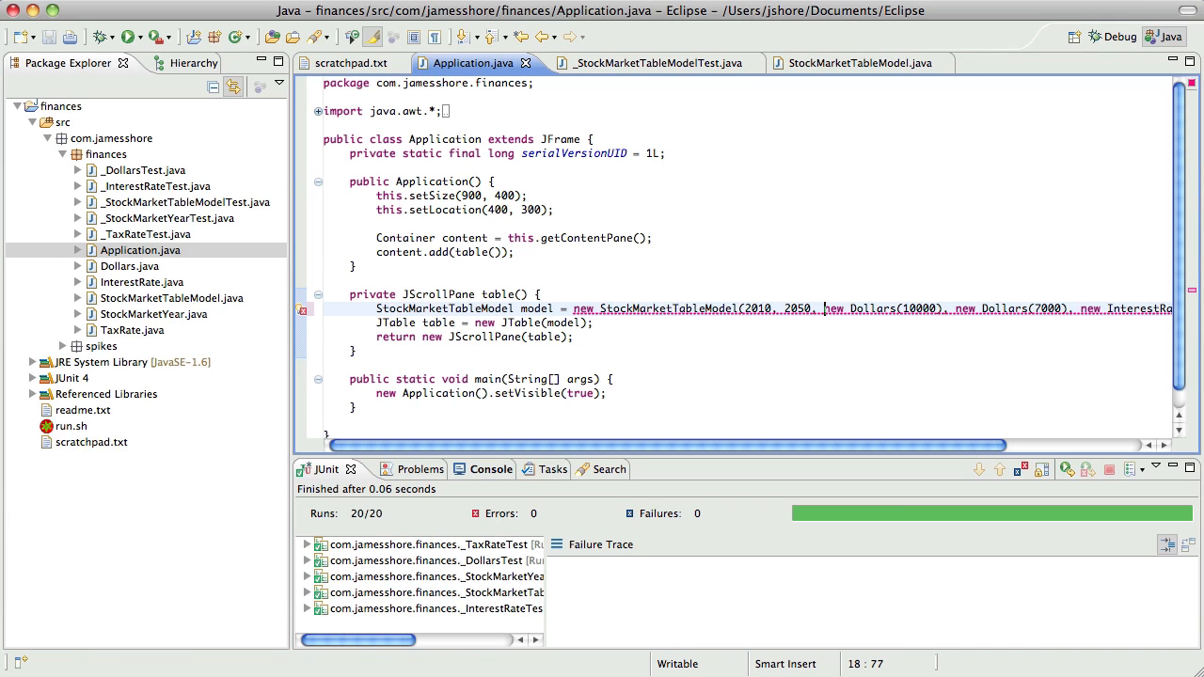
pyautogui.press('Up')
pyautogui.press('Down')
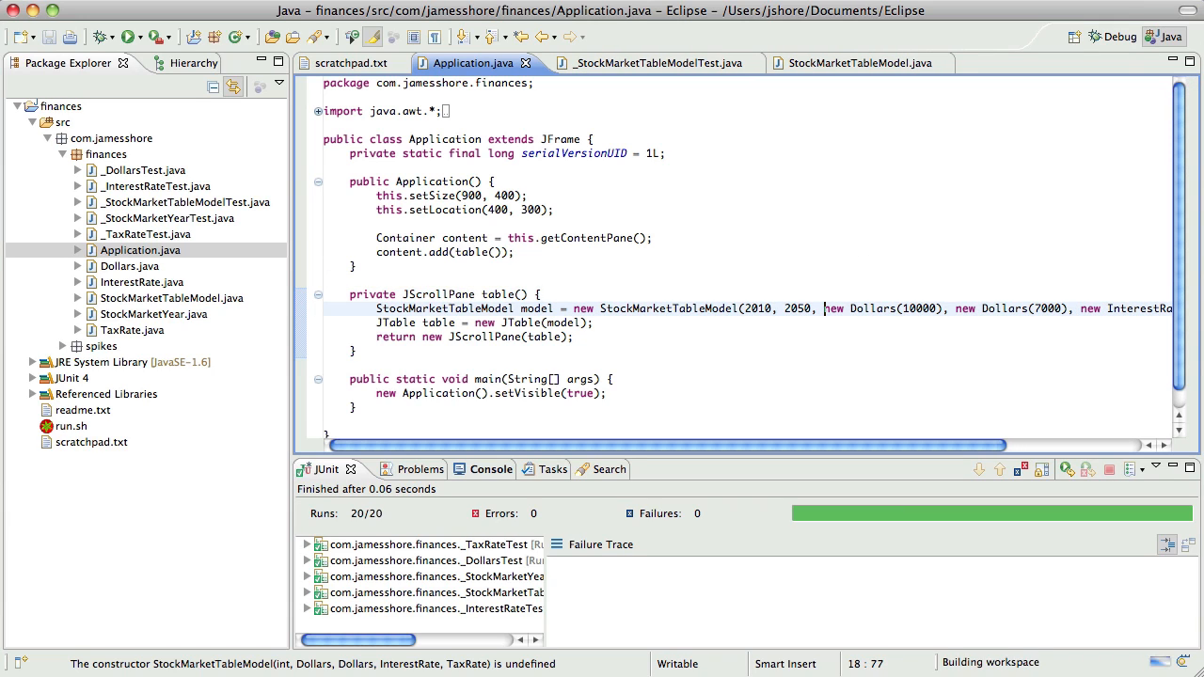
pyautogui.press('super+shift+F11')
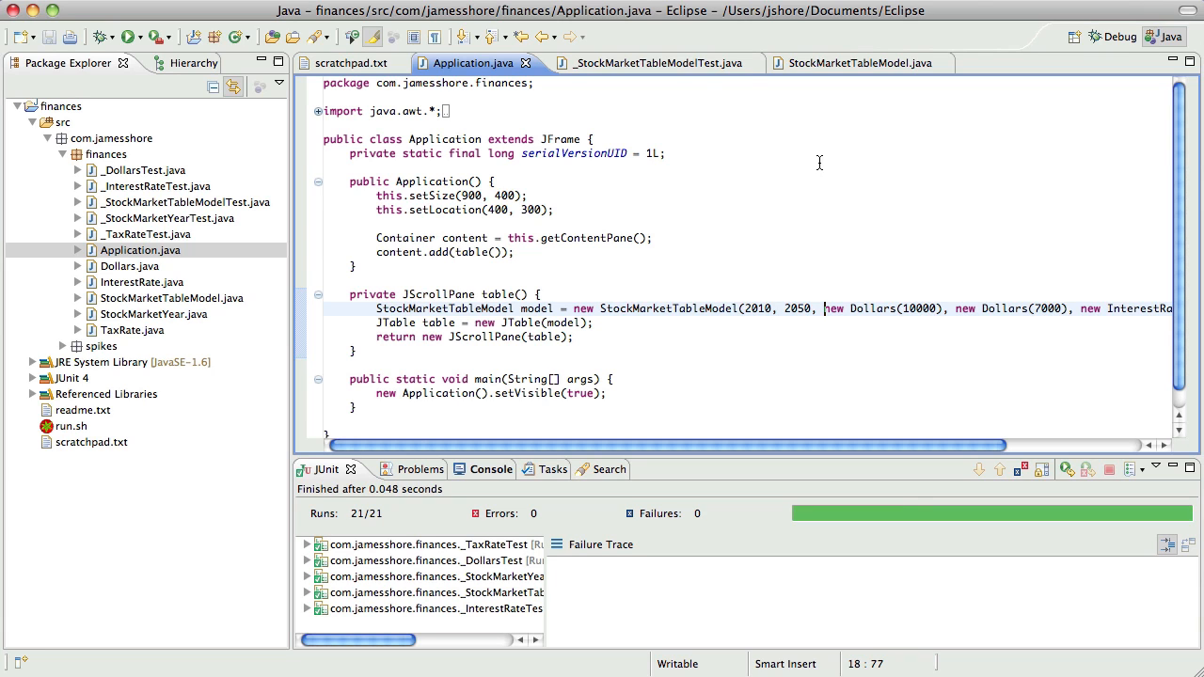
# Add assertEquals(41, model.getRowCount()) to multipleRows and rerun JUnit, now failing expected 41 but was 1.
pyautogui.click(696, 64)
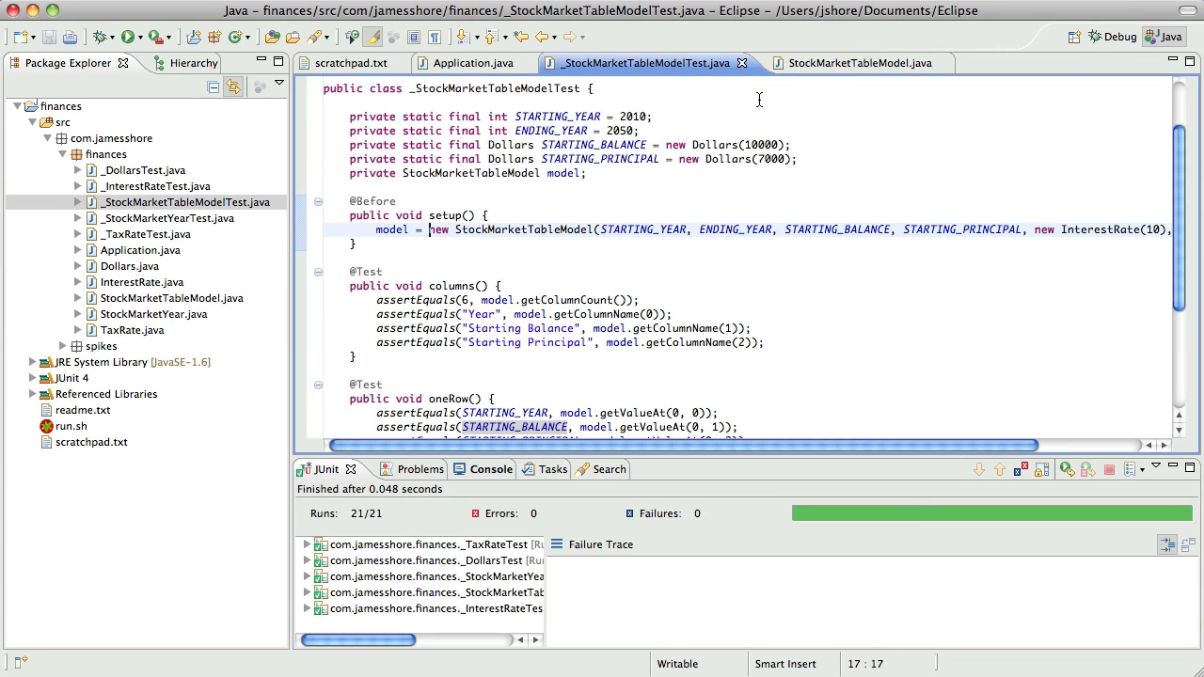
pyautogui.scroll(-5, 699, 191)
pyautogui.scroll(-5, 699, 190)
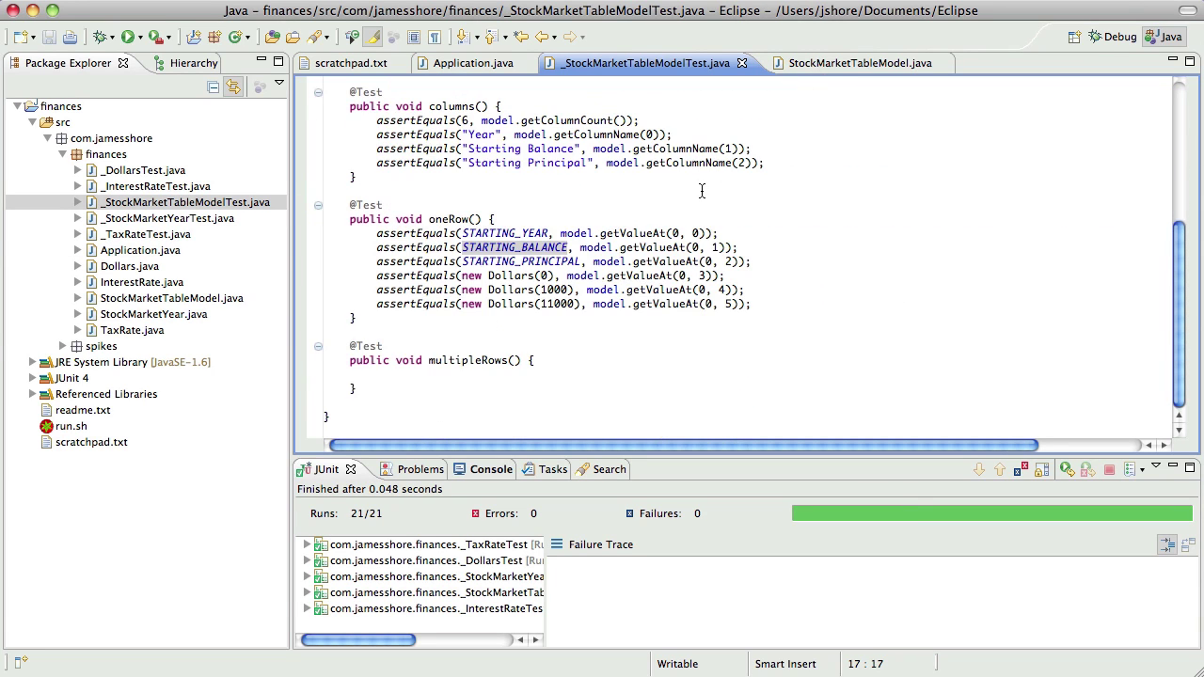
pyautogui.click(507, 373)
pyautogui.write('asse')
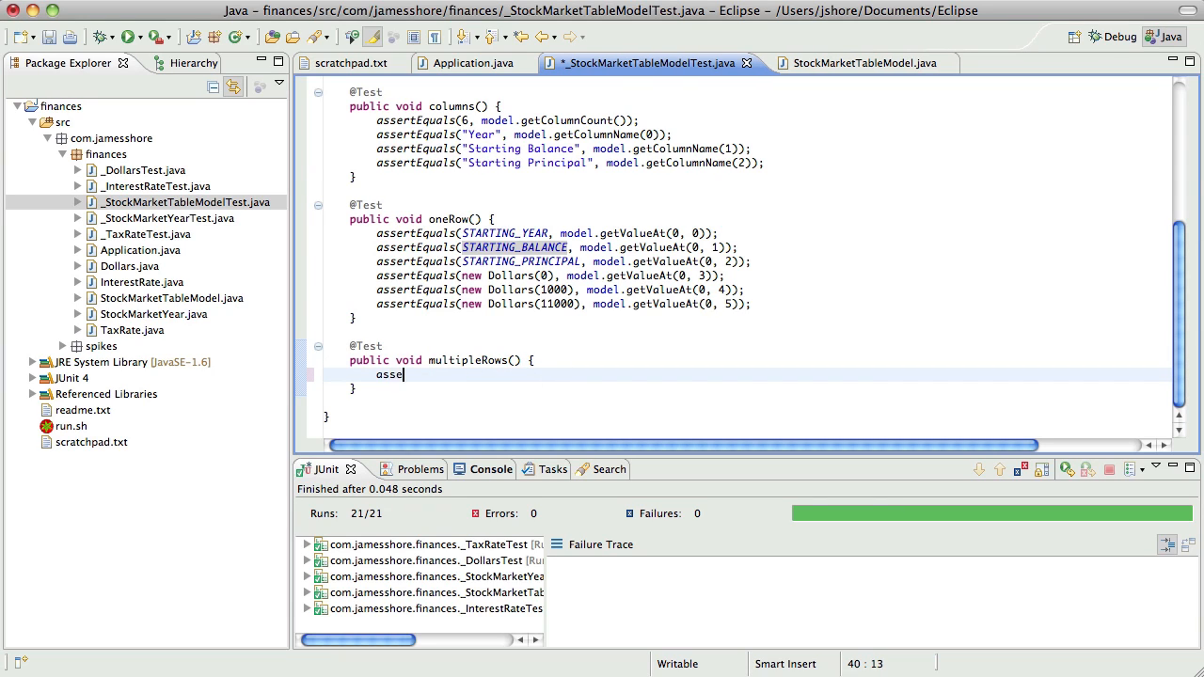
pyautogui.write('rtEquals(')
pyautogui.write('40,')
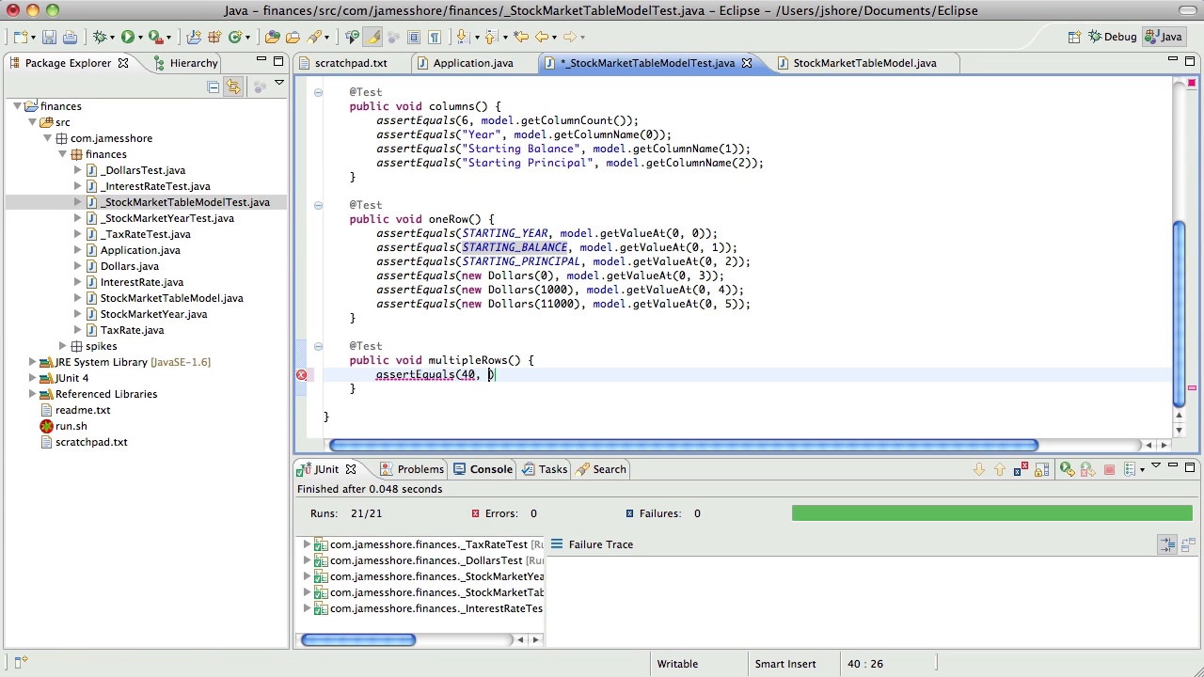
pyautogui.press('BackSpace')
pyautogui.write('1, ')
pyautogui.write('model.')
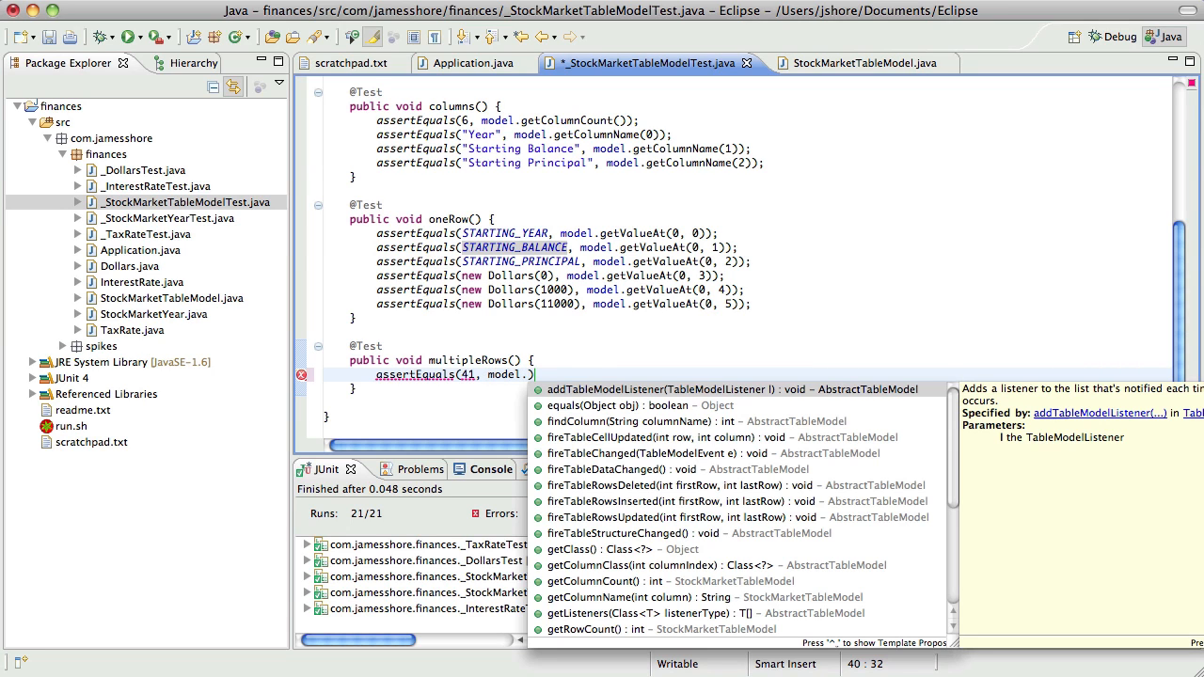
pyautogui.write('get')
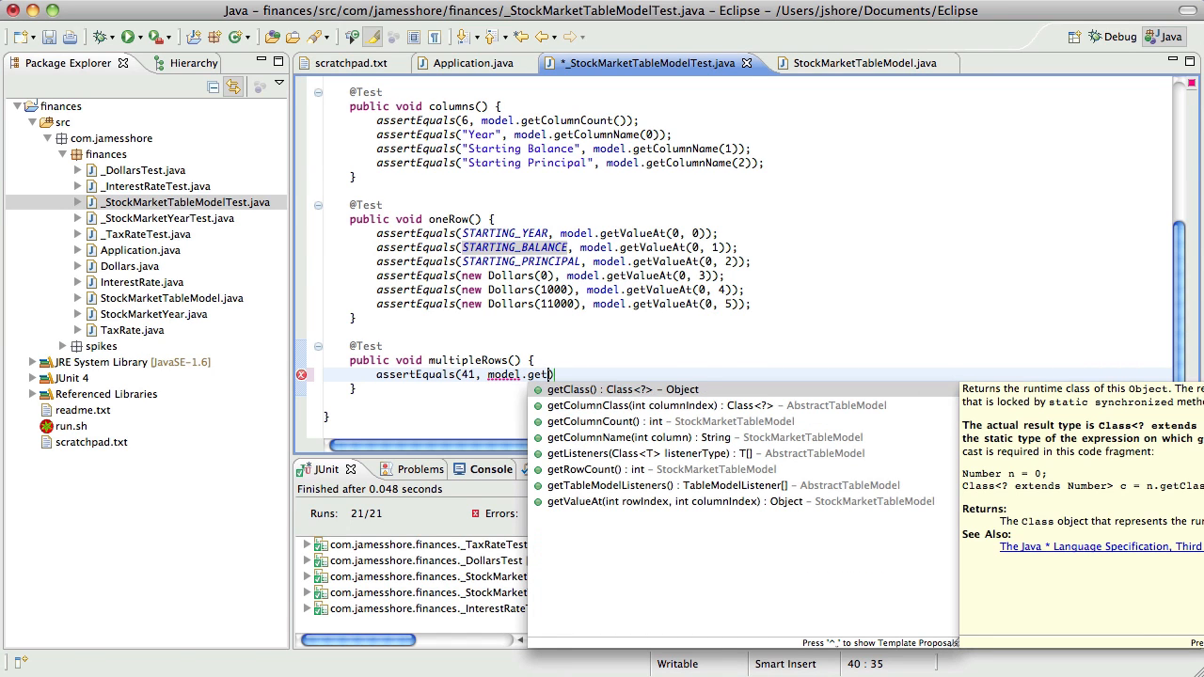
pyautogui.press('Down')
pyautogui.press('Down')
pyautogui.press('Down')
pyautogui.press('Down')
pyautogui.press('Down')
pyautogui.press('Return')
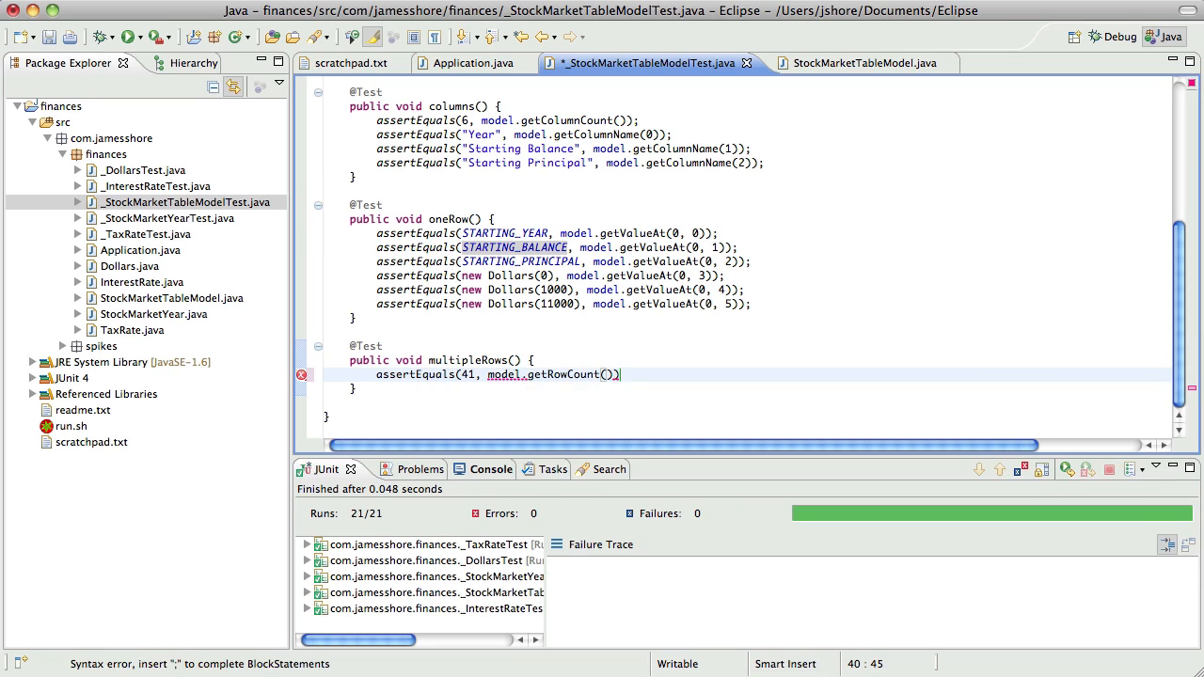
pyautogui.write(');')
pyautogui.press('super+s')
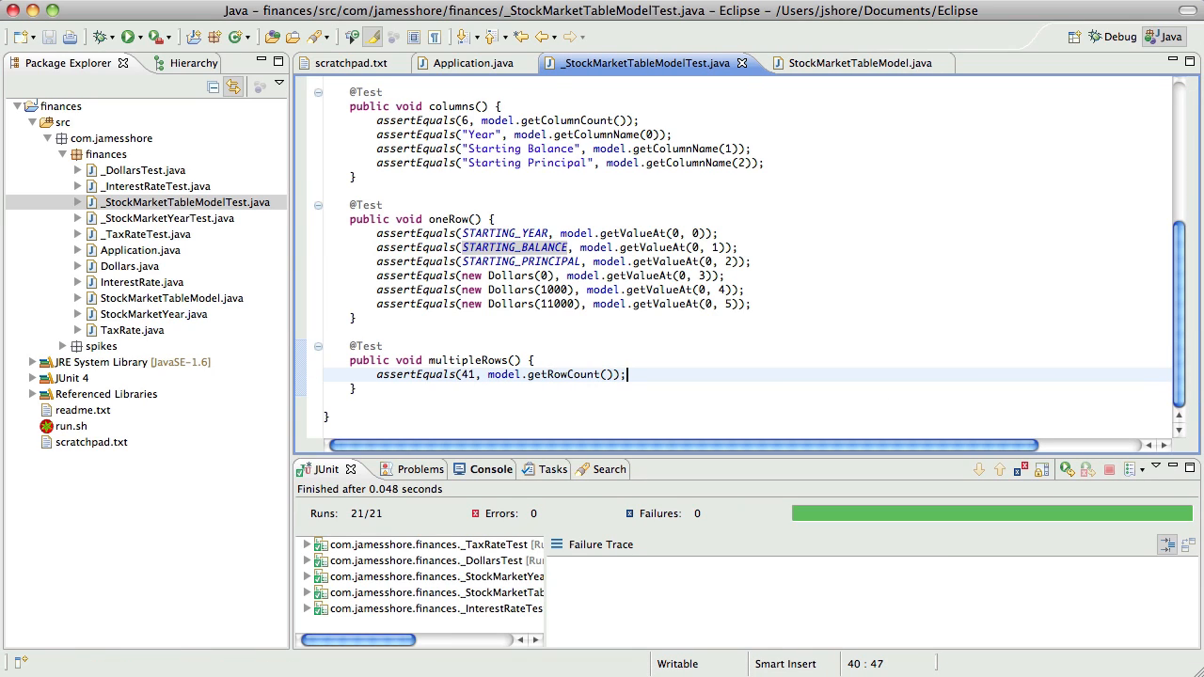
pyautogui.press('super+F11')
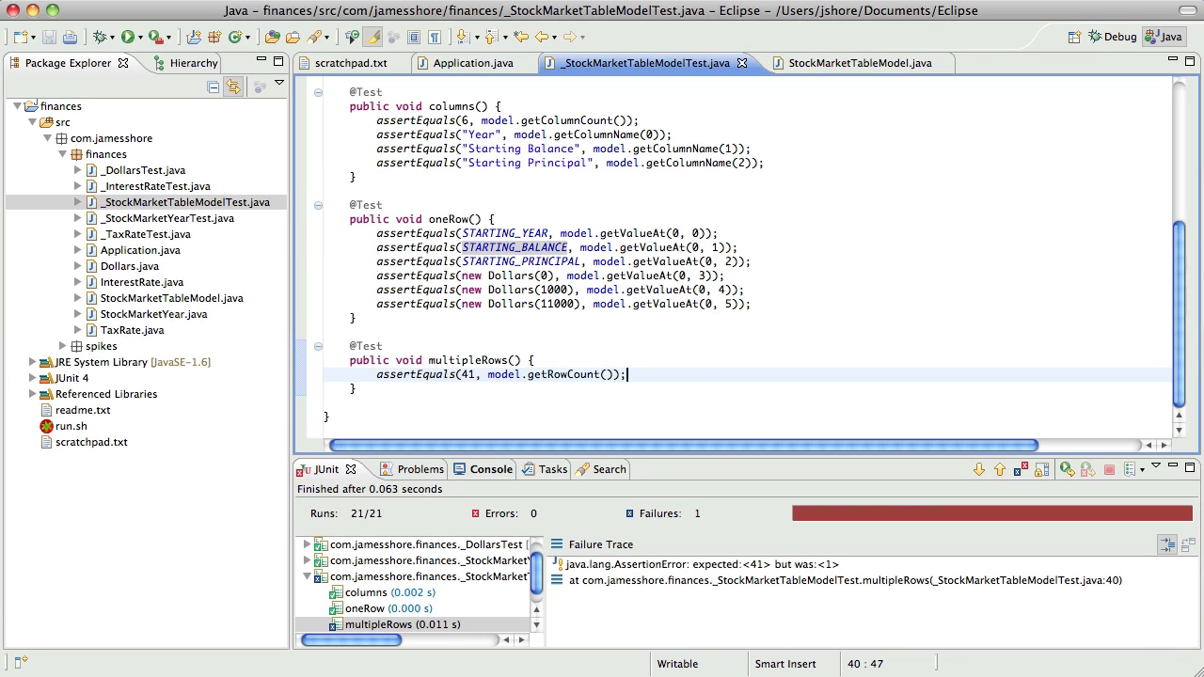
pyautogui.press('super+F6')
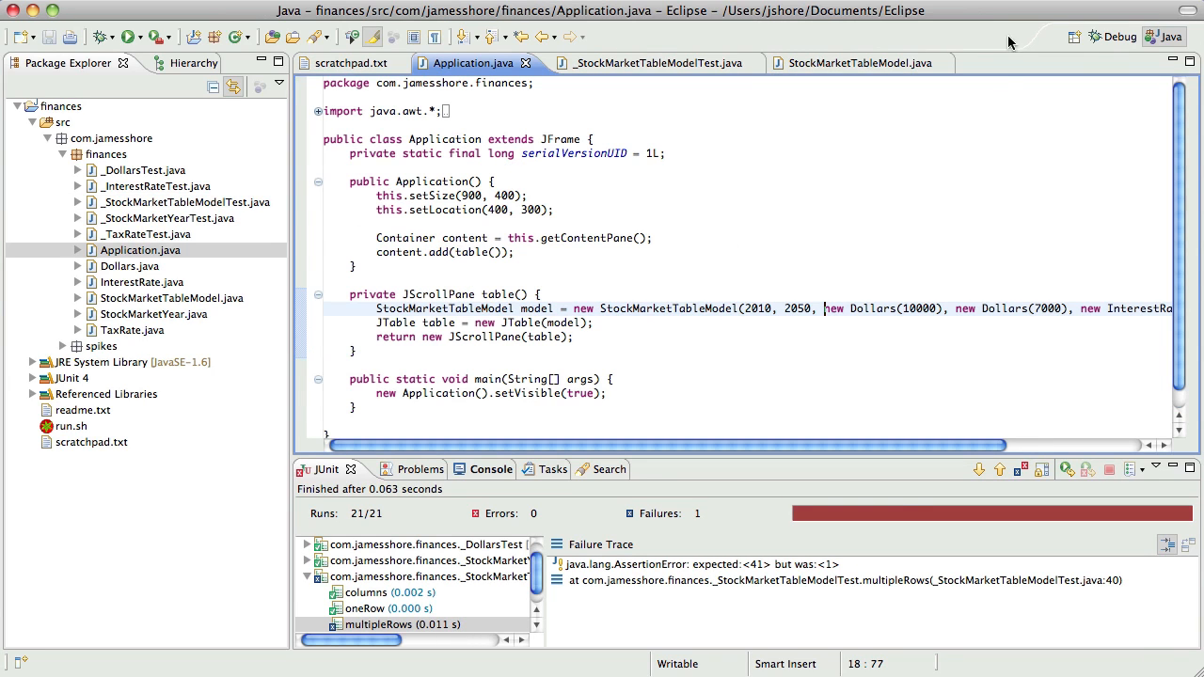
# Make StockMarketTableModel's getRowCount return 41, save and rerun JUnit so all 21 tests pass.
pyautogui.click(846, 63)
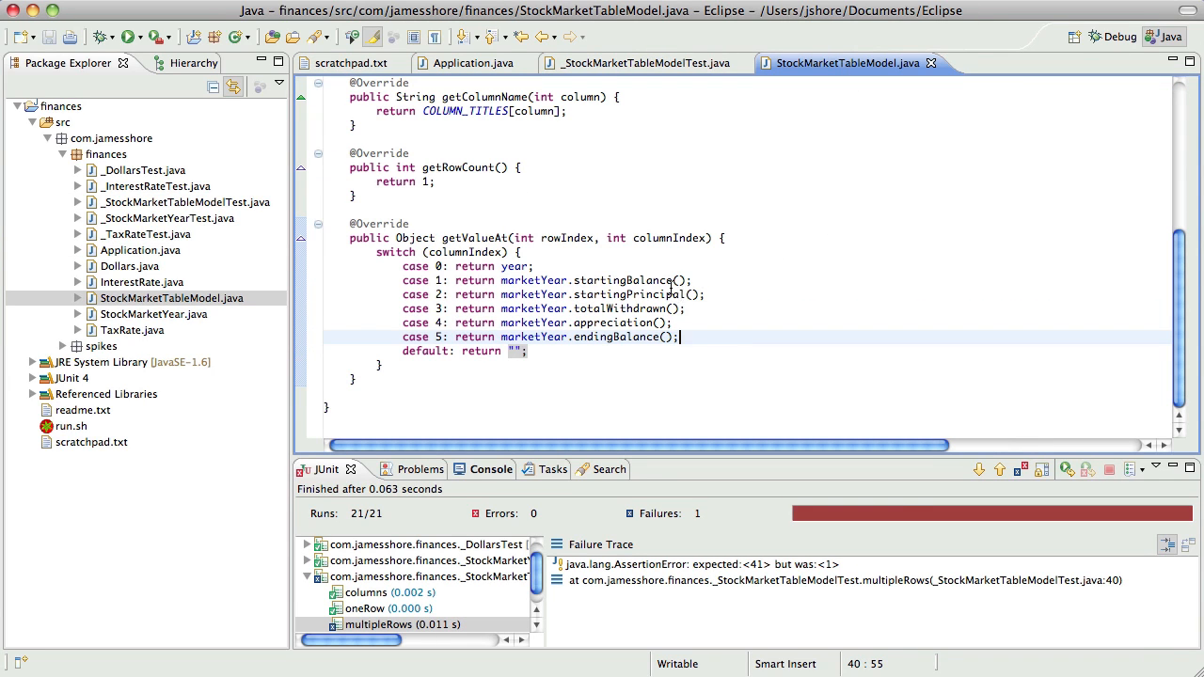
pyautogui.click(434, 183)
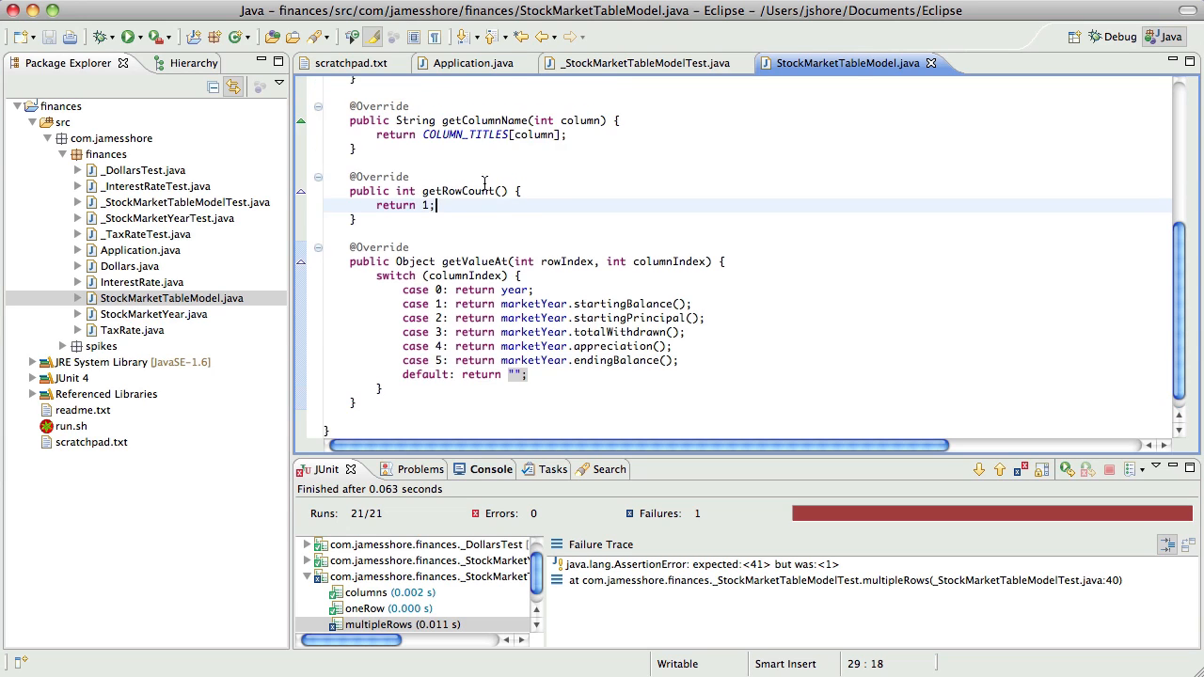
pyautogui.scroll(6, 498, 182)
pyautogui.scroll(3, 498, 181)
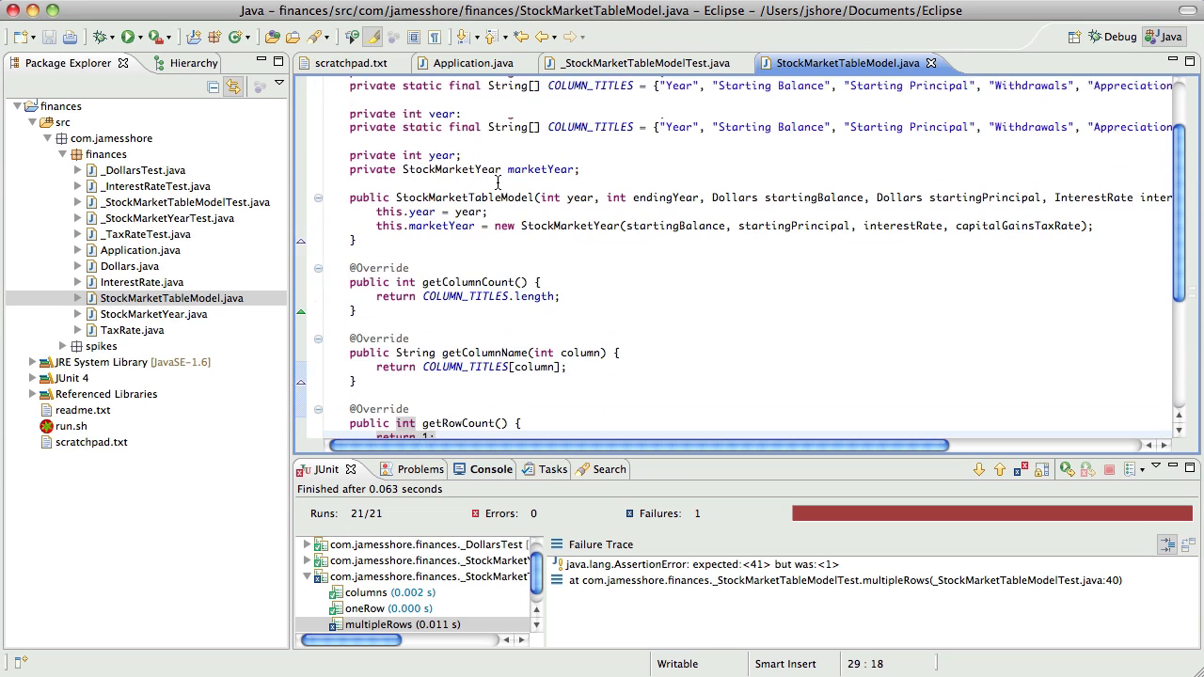
pyautogui.click(478, 212)
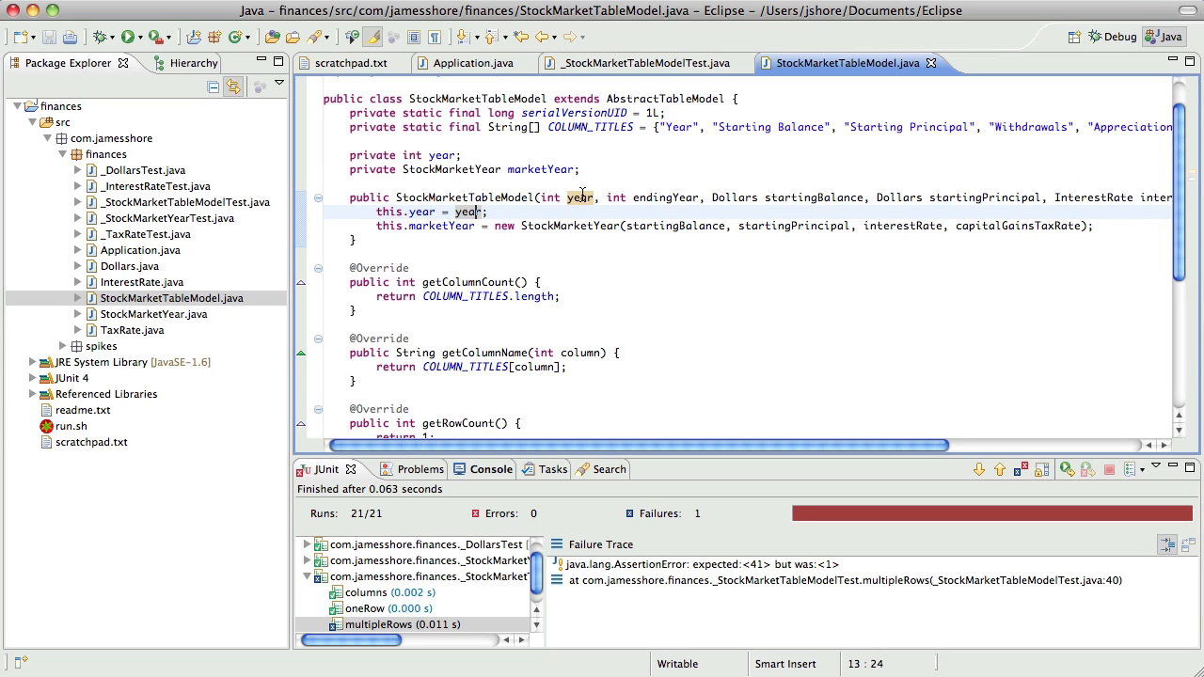
pyautogui.scroll(-1, 584, 196)
pyautogui.doubleClick(426, 404)
pyautogui.write('41')
pyautogui.press('super+s')
pyautogui.press('super+shift+F11')
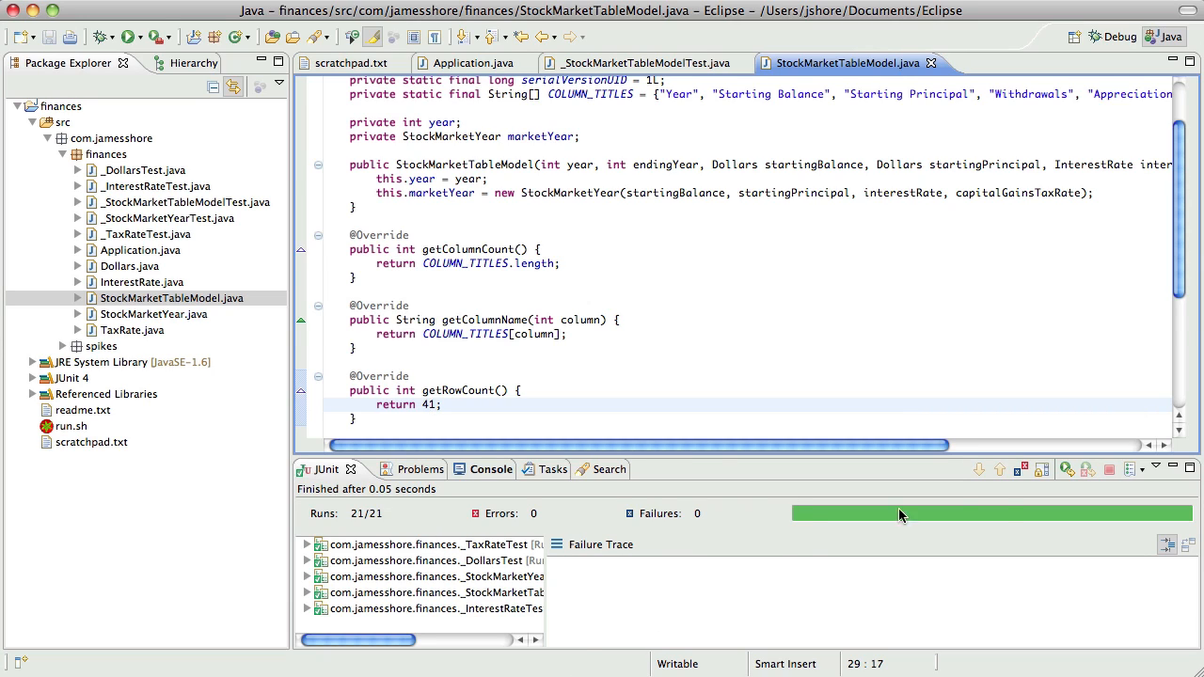
# Rename the year field to startingYear and rerun the unit tests.
pyautogui.click(420, 178)
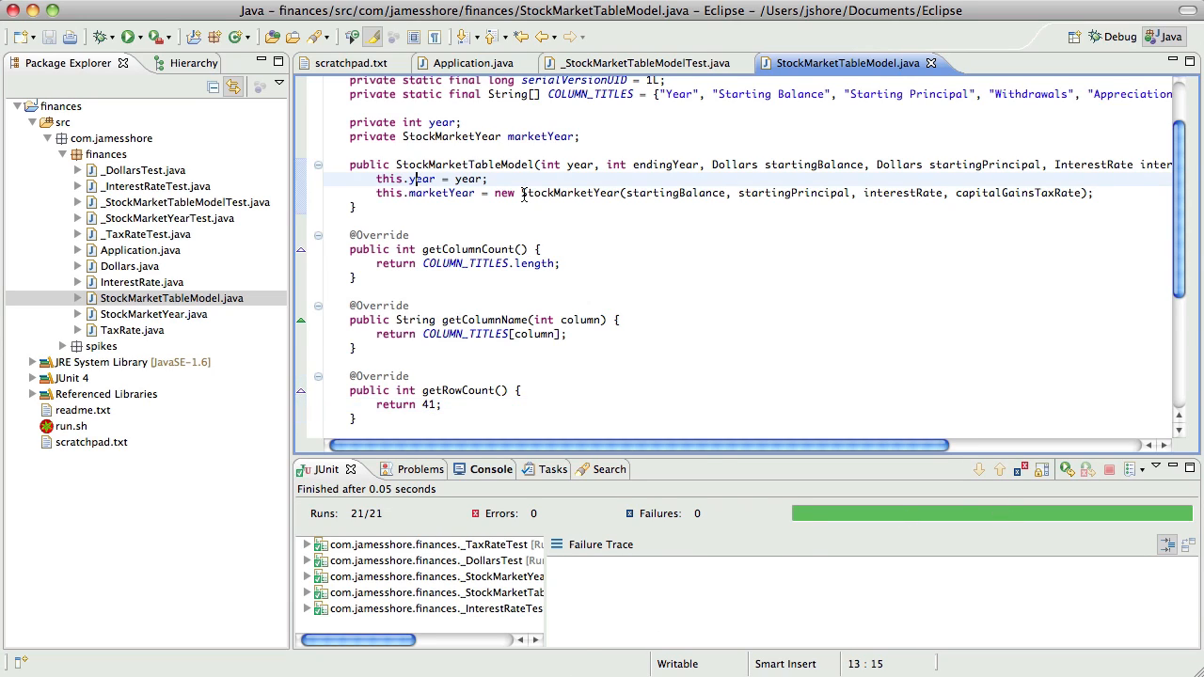
pyautogui.press('alt+super+r')
pyautogui.write('startingYear')
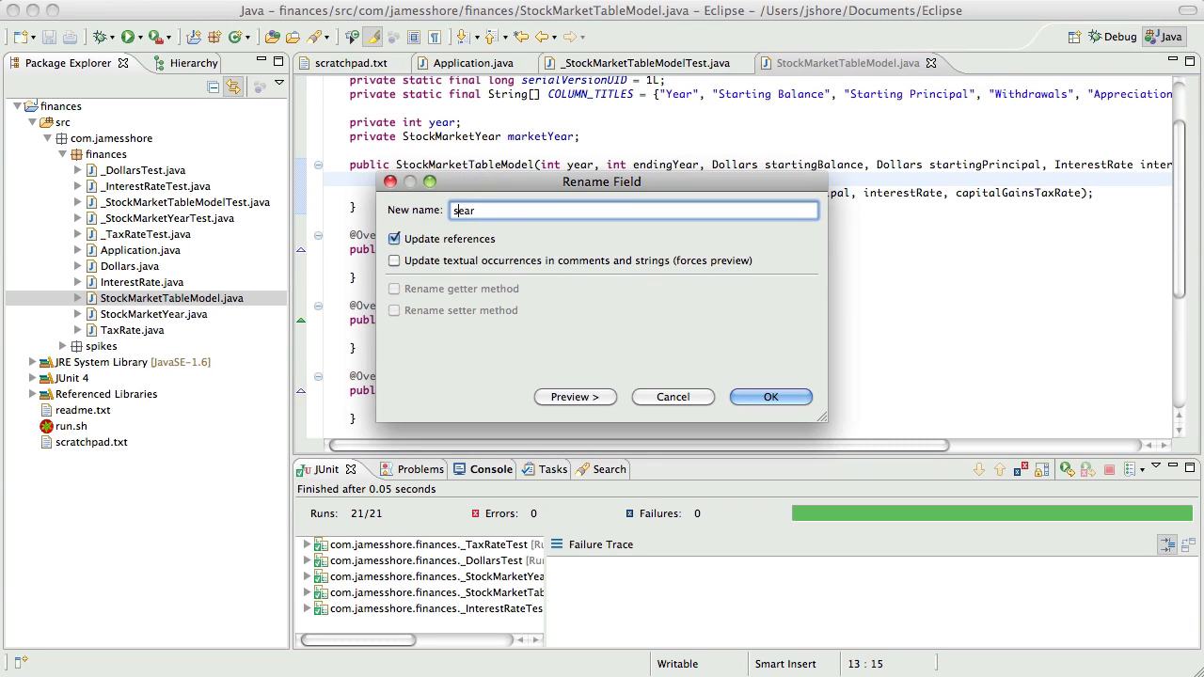
pyautogui.press('Return')
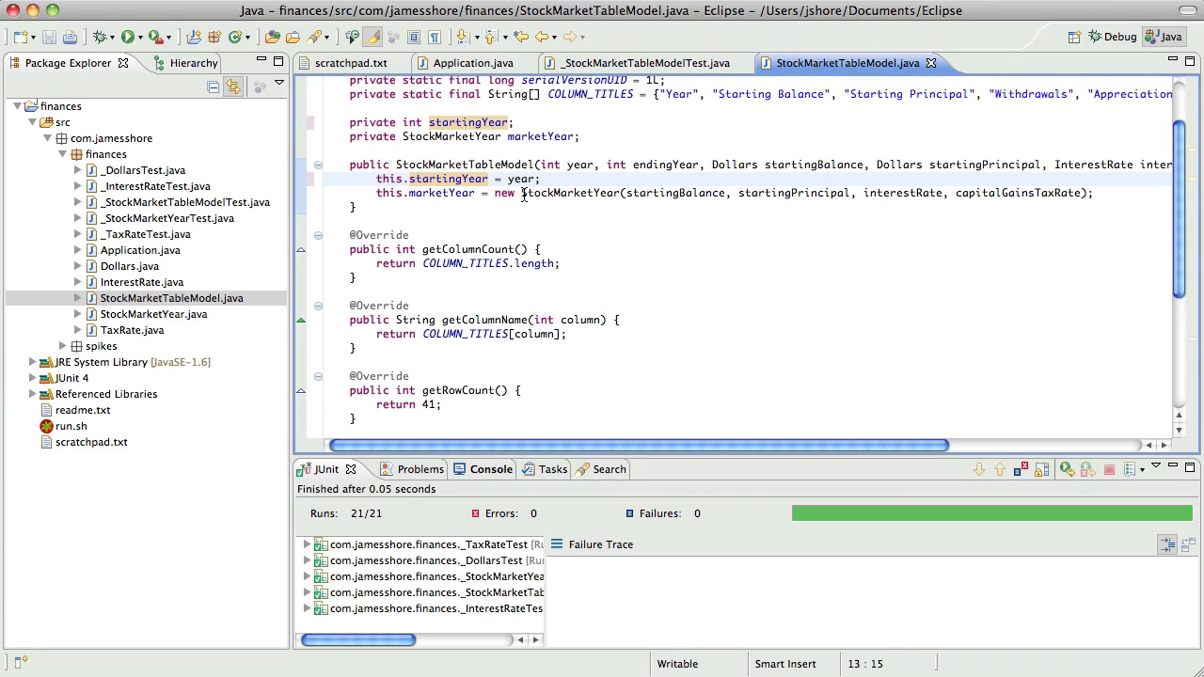
pyautogui.press('super+shift+F11')
pyautogui.press('Down')
pyautogui.press('Down')
pyautogui.press('Down')
pyautogui.press('Down')
pyautogui.press('Down')
pyautogui.press('Down')
# Add this.endingYear = endingYear in the constructor, quick-fix create the field above marketYear, and rerun tests.
pyautogui.press('Up')
pyautogui.press('Up')
pyautogui.press('Up')
pyautogui.press('Up')
pyautogui.press('Up')
pyautogui.press('Up')
pyautogui.press('End')
pyautogui.press('Return')
pyautogui.write('this.endingYear = year;')
pyautogui.press('super+s')
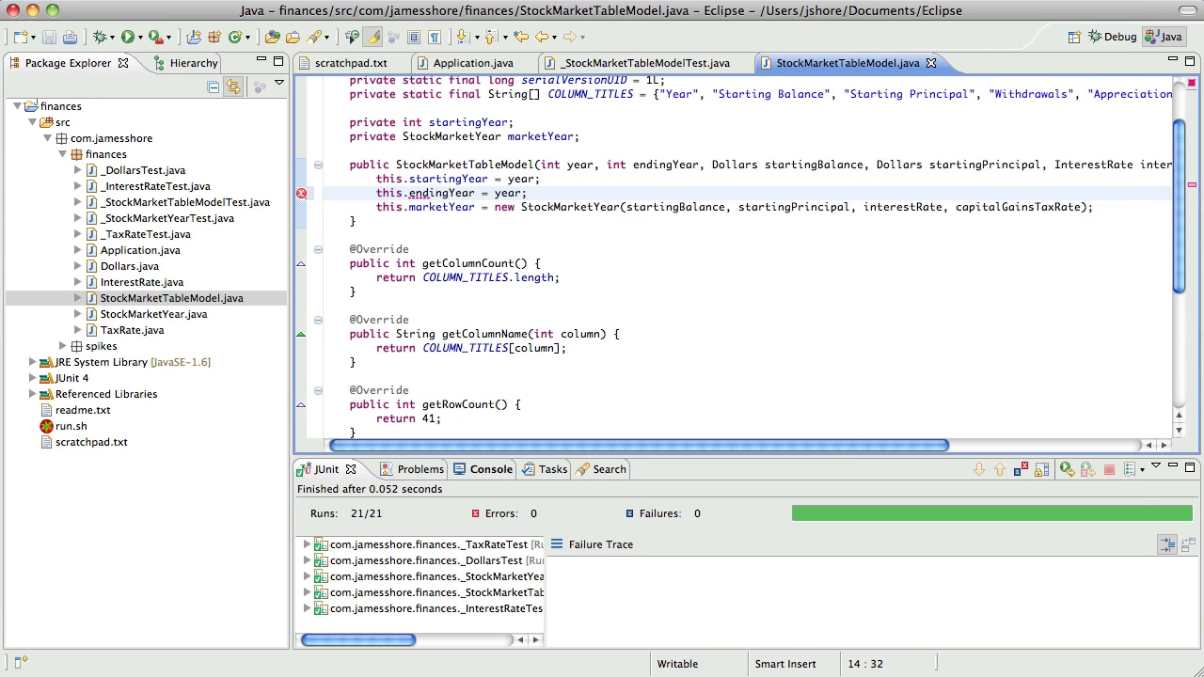
pyautogui.hotkey('alt', 'shift', 'Left')
pyautogui.press('super+1')
pyautogui.press('Return')
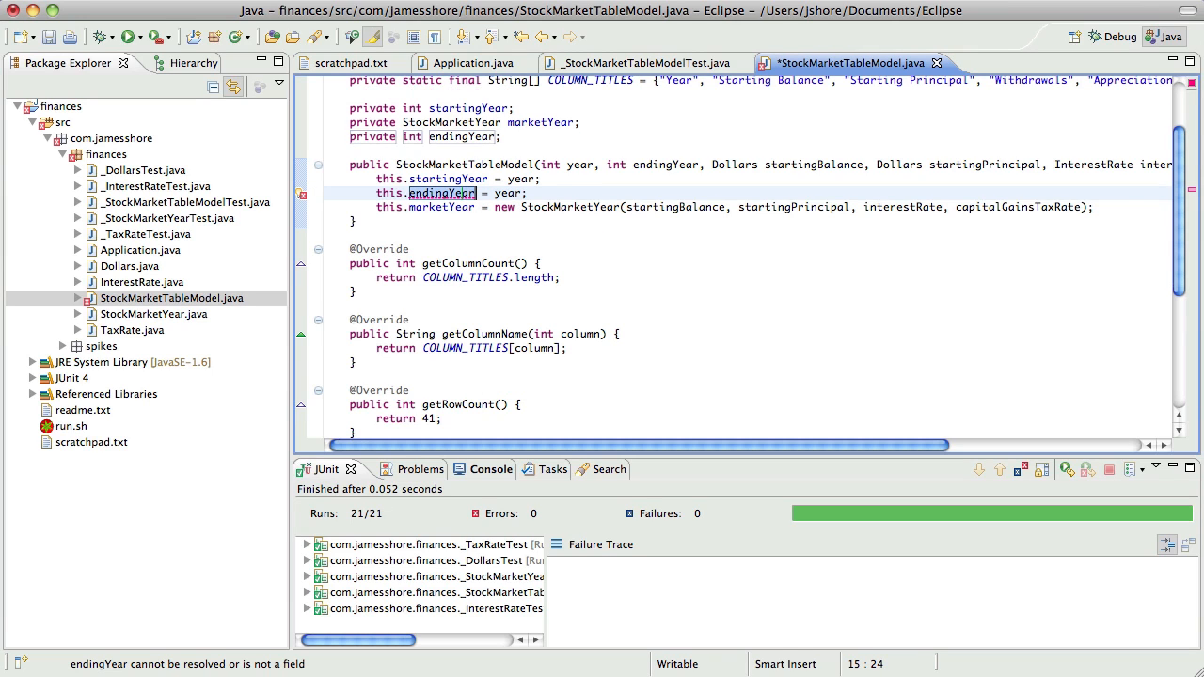
pyautogui.press('Up')
pyautogui.press('Up')
pyautogui.press('Up')
pyautogui.hotkey('alt', 'Up')
pyautogui.hotkey('alt', 'Up')
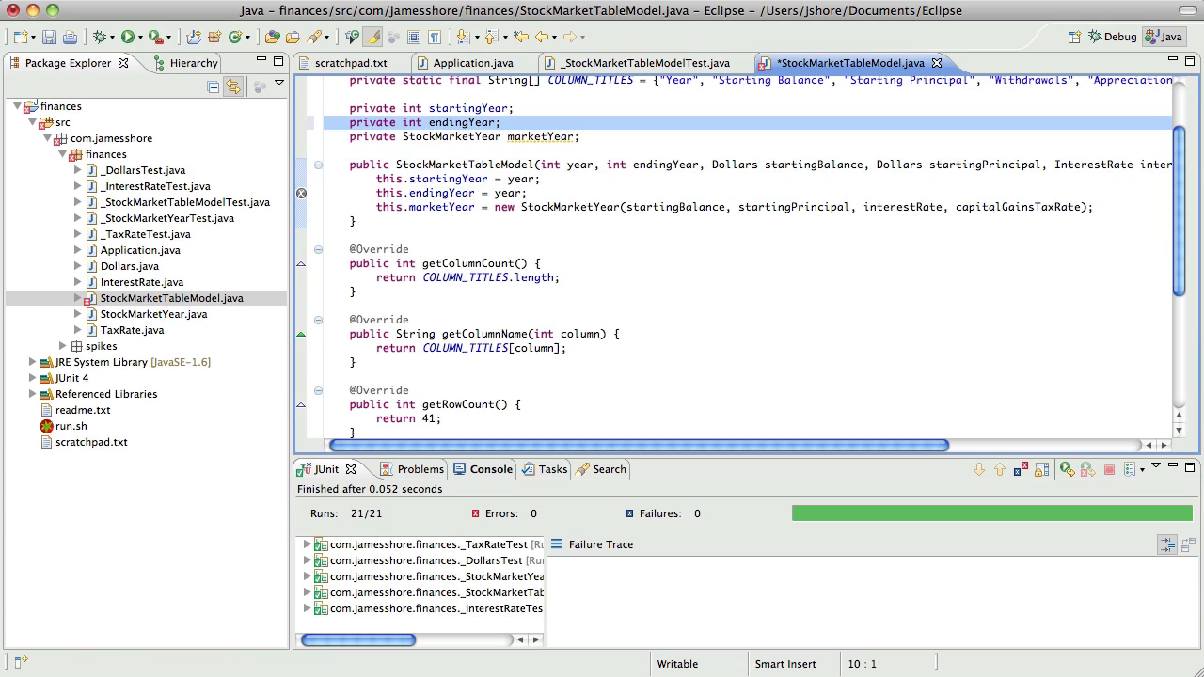
pyautogui.press('super+s')
pyautogui.press('super+shift+F11')
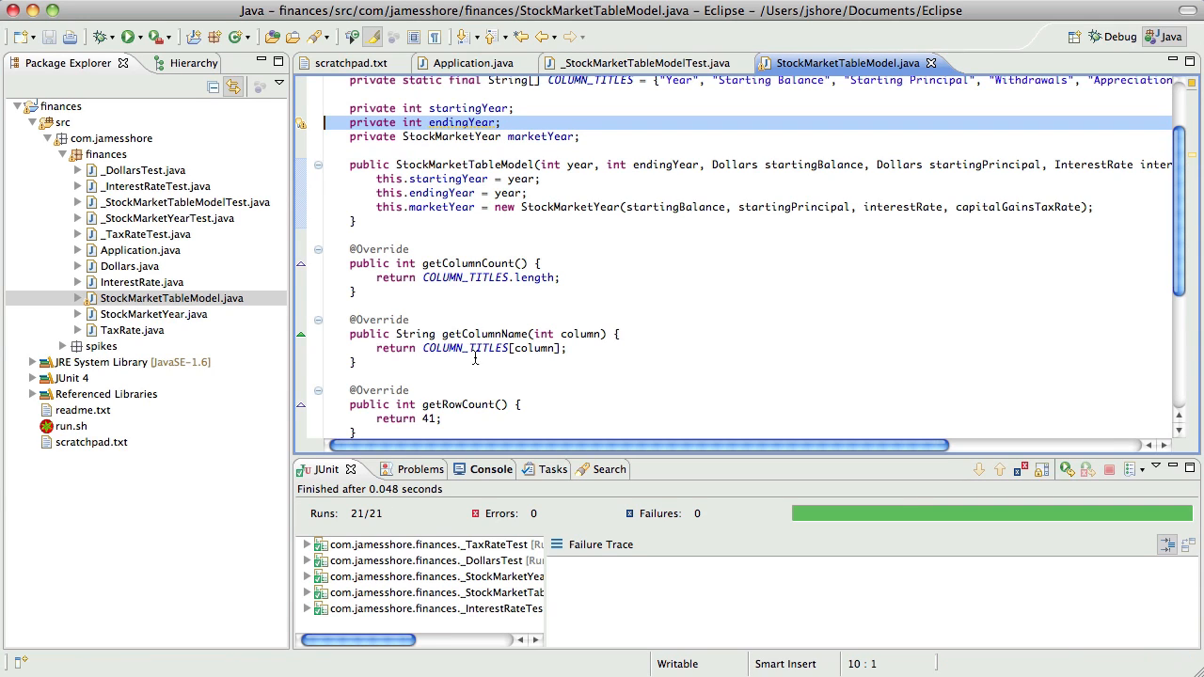
# Replace the hardcoded 41 in getRowCount with endingYear - startingYear + 1 and rerun the tests.
pyautogui.click(482, 419)
pyautogui.doubleClick(493, 409)
pyautogui.press('BackSpace')
pyautogui.press('BackSpace')
pyautogui.write('endingYar')
pyautogui.press('BackSpace')
pyautogui.press('BackSpace')
pyautogui.write('ear - startingYear + 1')
pyautogui.hotkey('ctrl', 's')
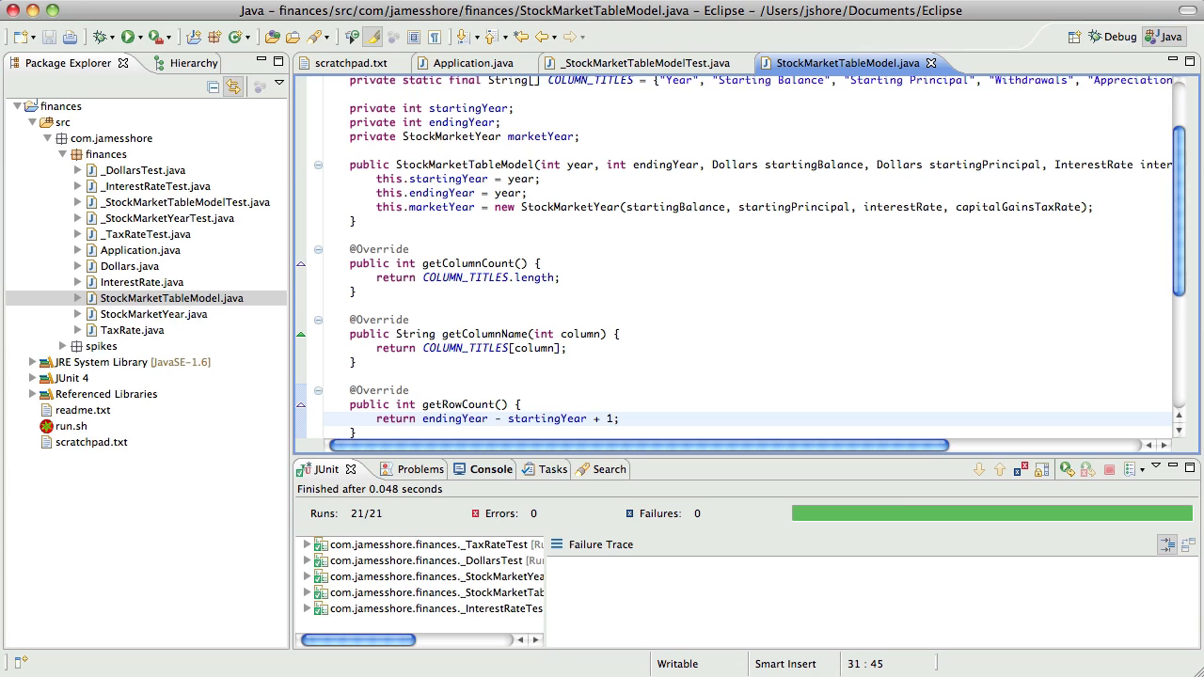
pyautogui.hotkey('ctrl', 'F11')
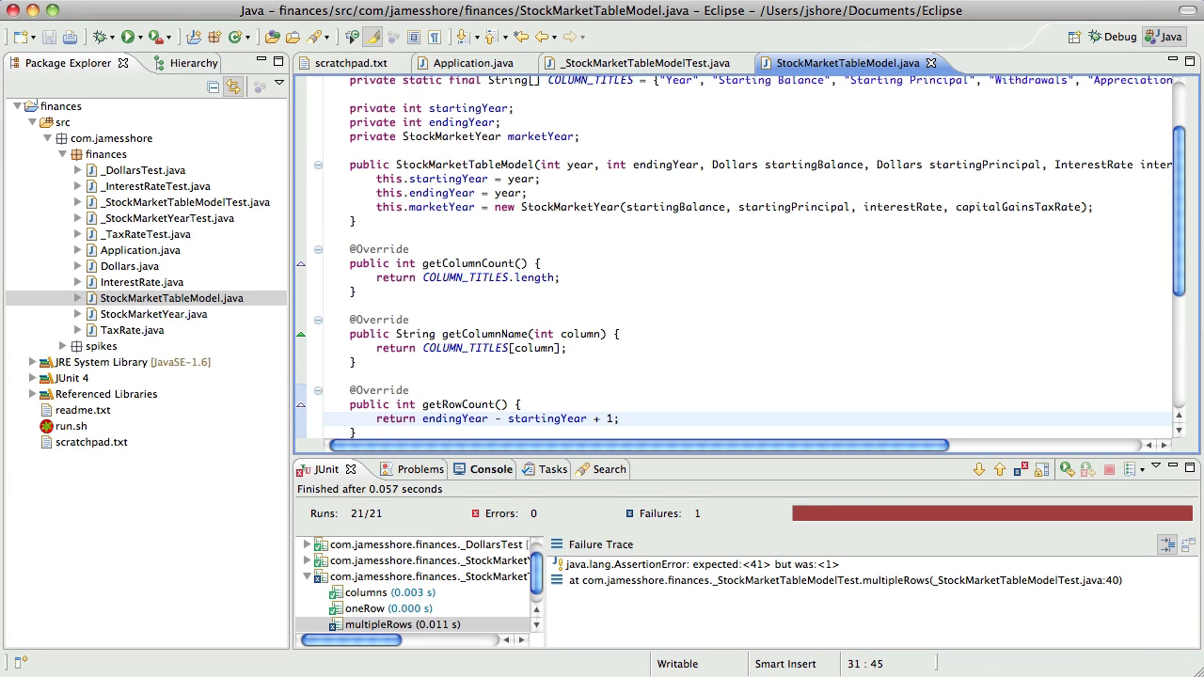
# Fix the constructor assigning the wrong year value to endingYear so the failing multipleRows test passes.
pyautogui.doubleClick(459, 626)
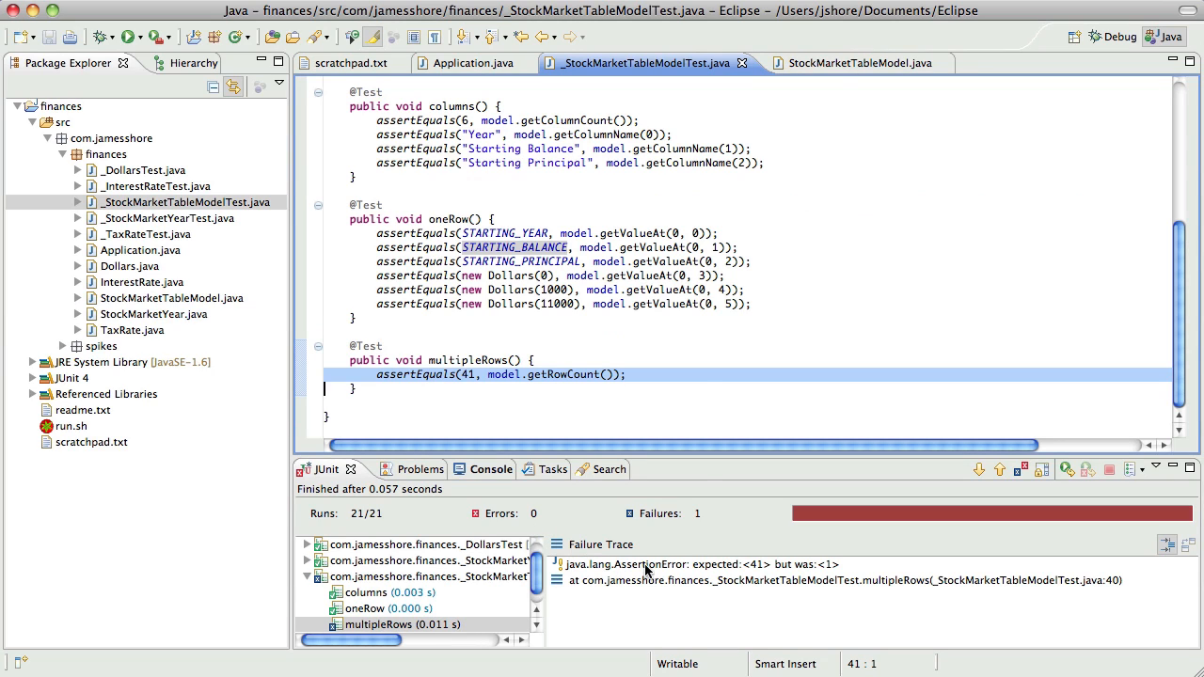
pyautogui.click(859, 63)
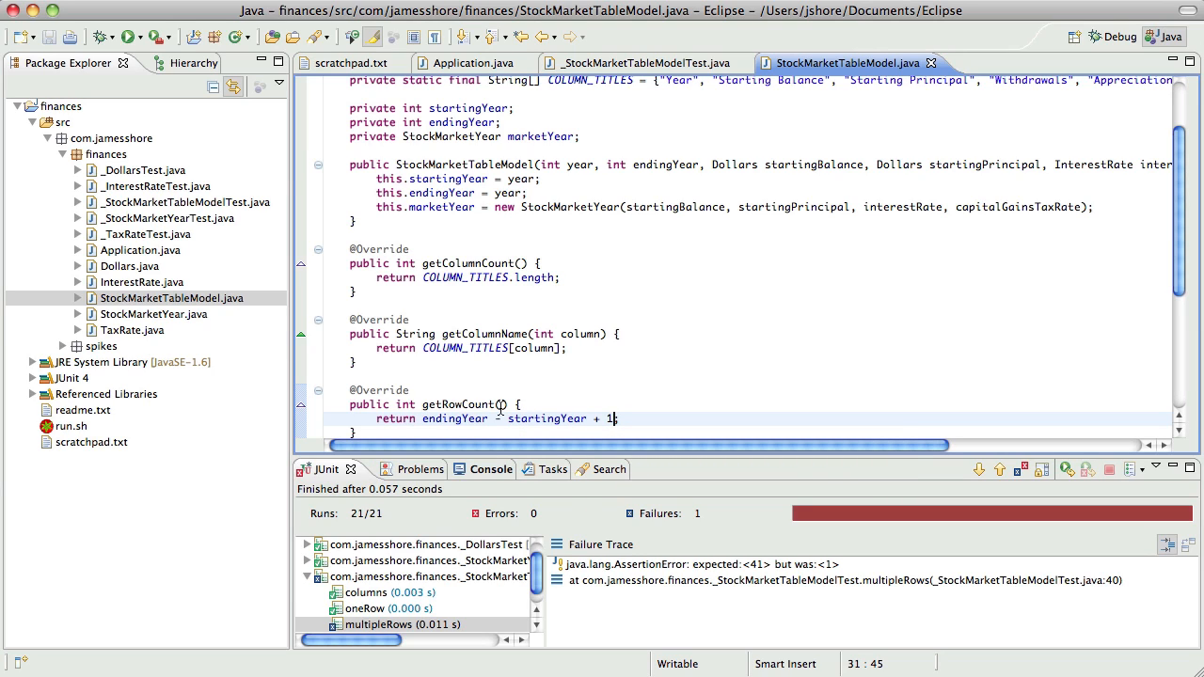
pyautogui.click(515, 193)
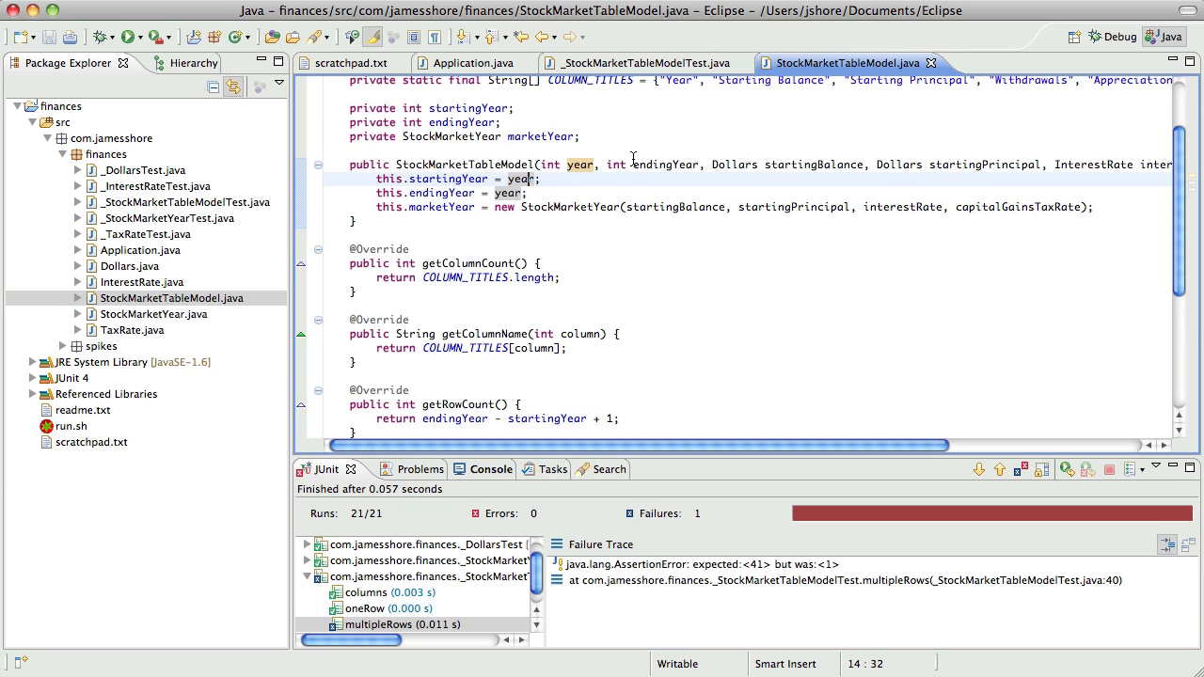
pyautogui.press('Left')
pyautogui.press('Left')
pyautogui.press('Down')
pyautogui.doubleClick(508, 192)
pyautogui.write('endingYear')
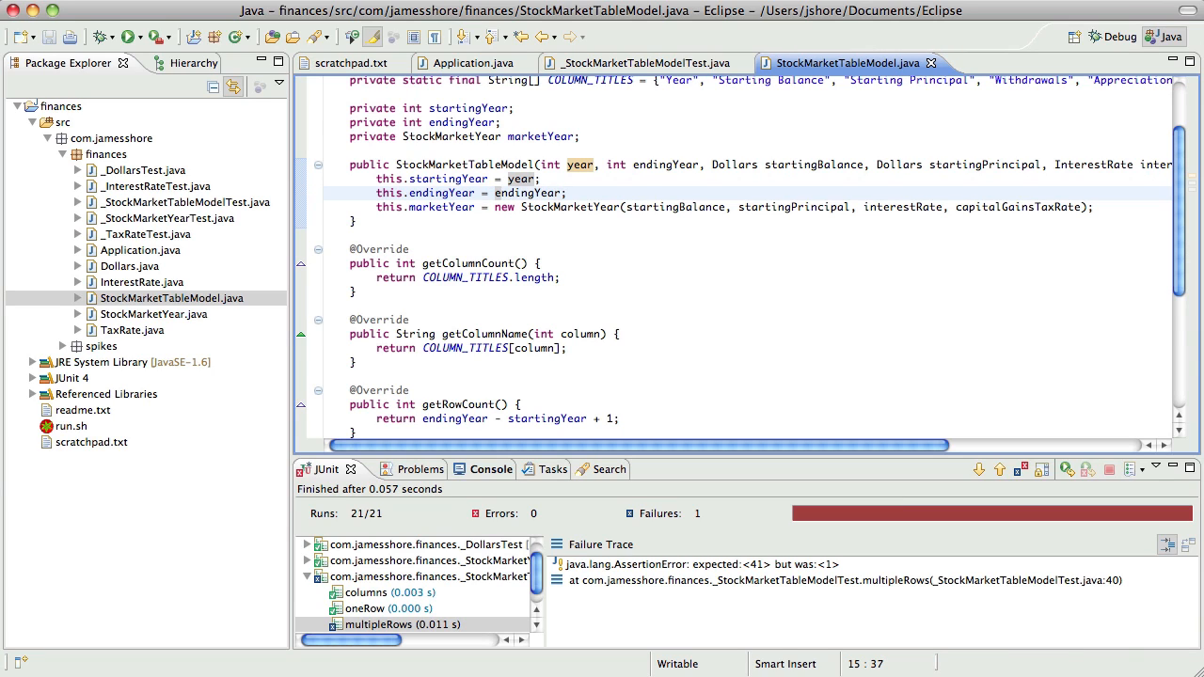
pyautogui.hotkey('ctrl', 's')
pyautogui.press('Up')
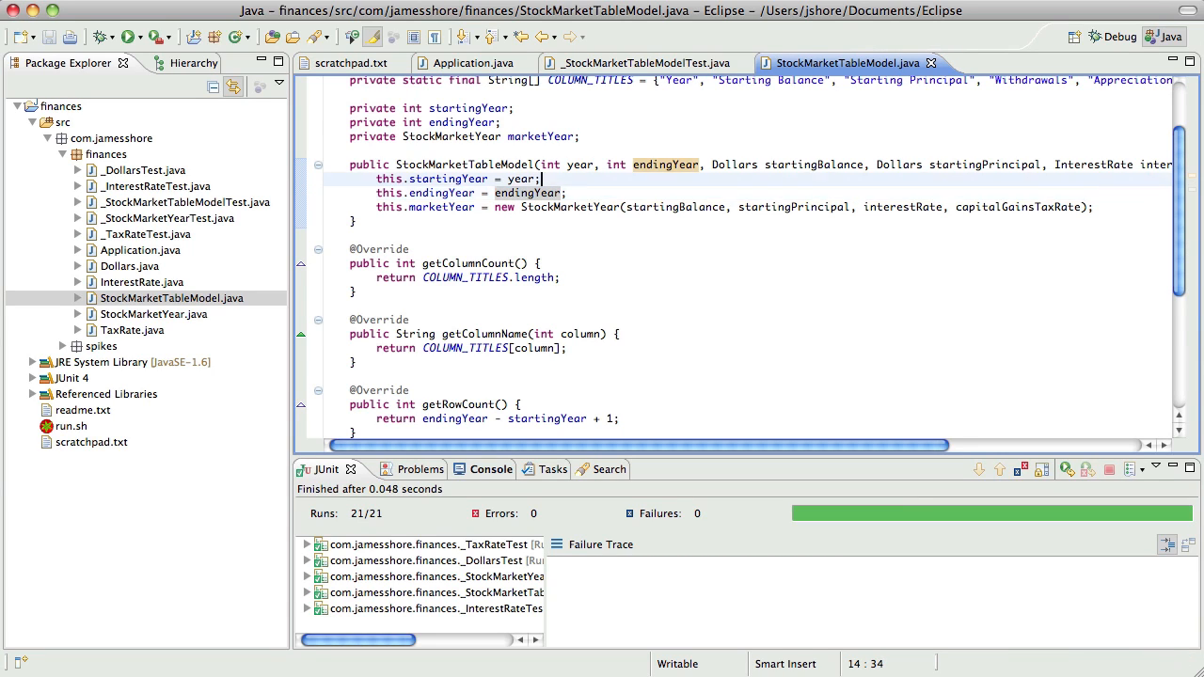
# Rename the constructor's year parameter to startingYear and rerun JUnit with all 21 tests passing.
pyautogui.press('Left')
pyautogui.press('Left')
pyautogui.press('alt+super+r')
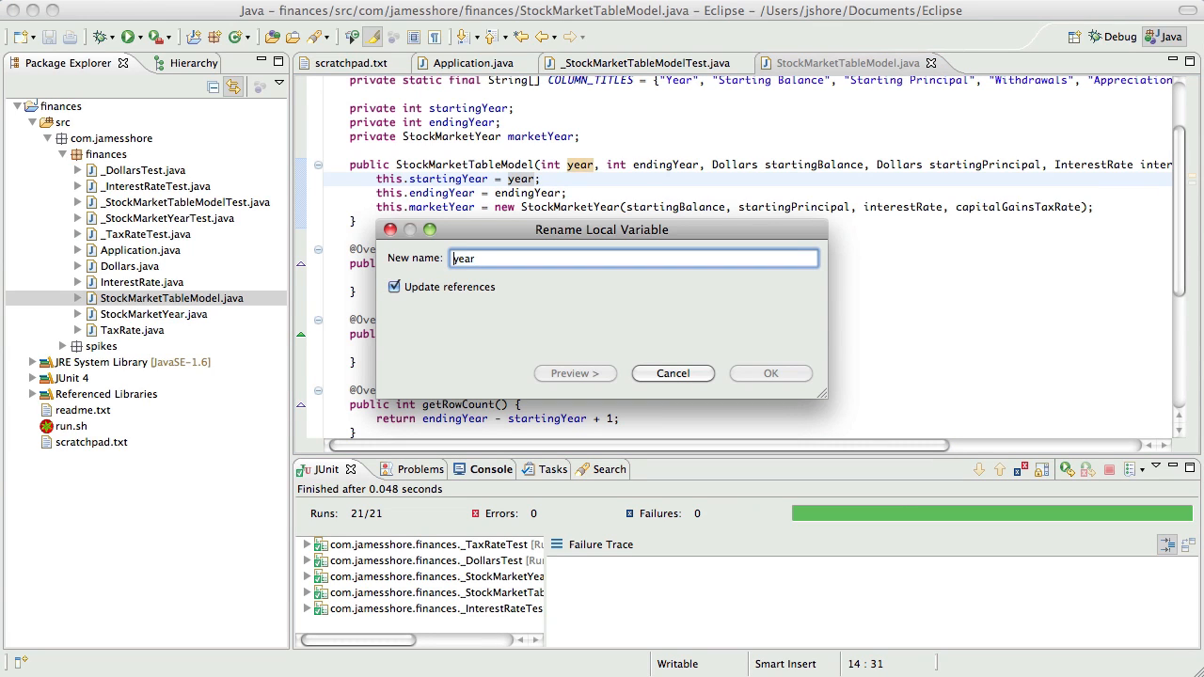
pyautogui.write('startin')
pyautogui.write('gY')
pyautogui.press('Return')
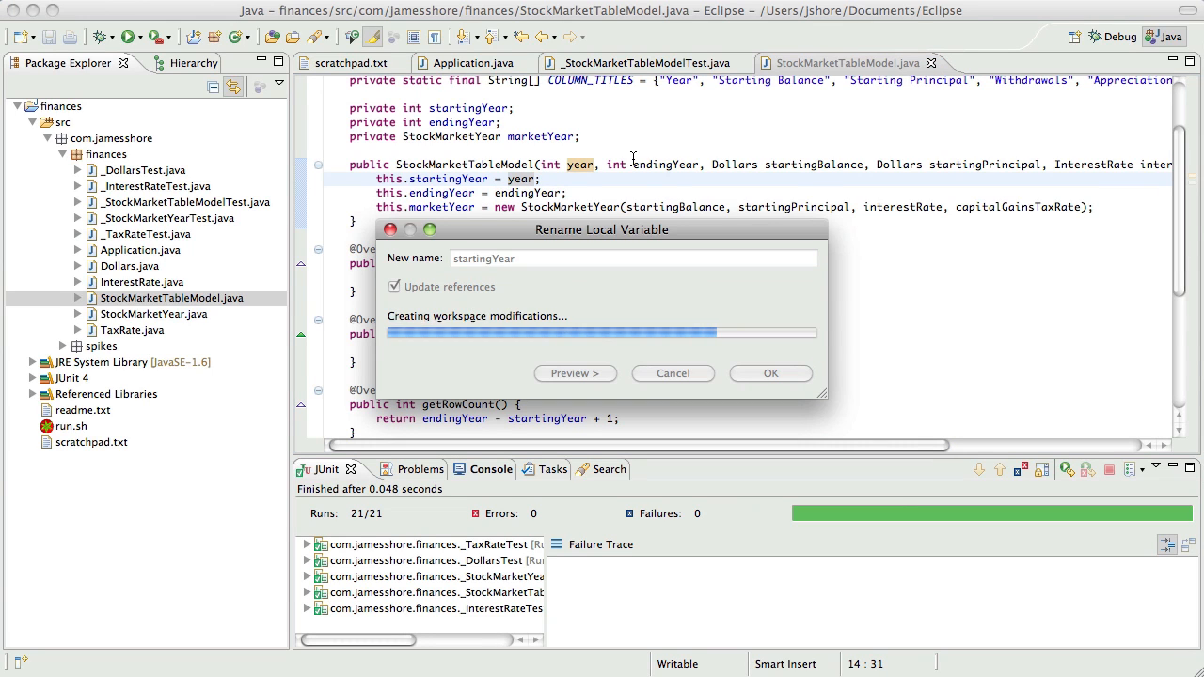
pyautogui.click(580, 229)
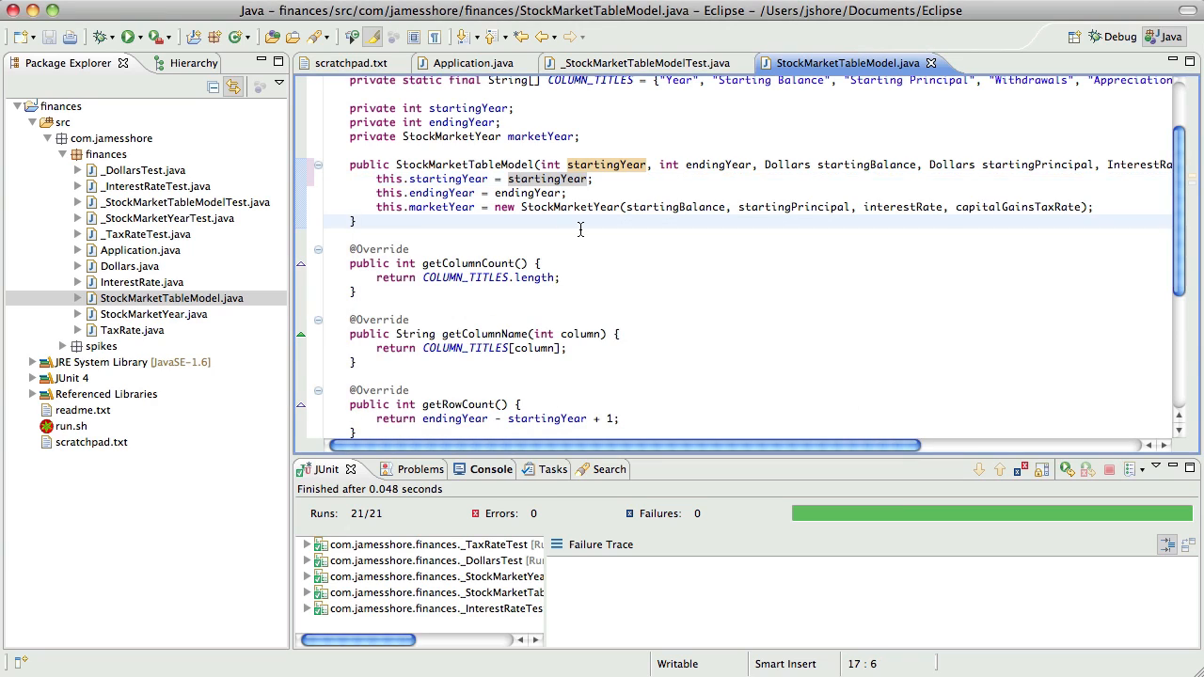
pyautogui.press('super+shift+F11')
pyautogui.click(700, 63)
pyautogui.click(632, 377)
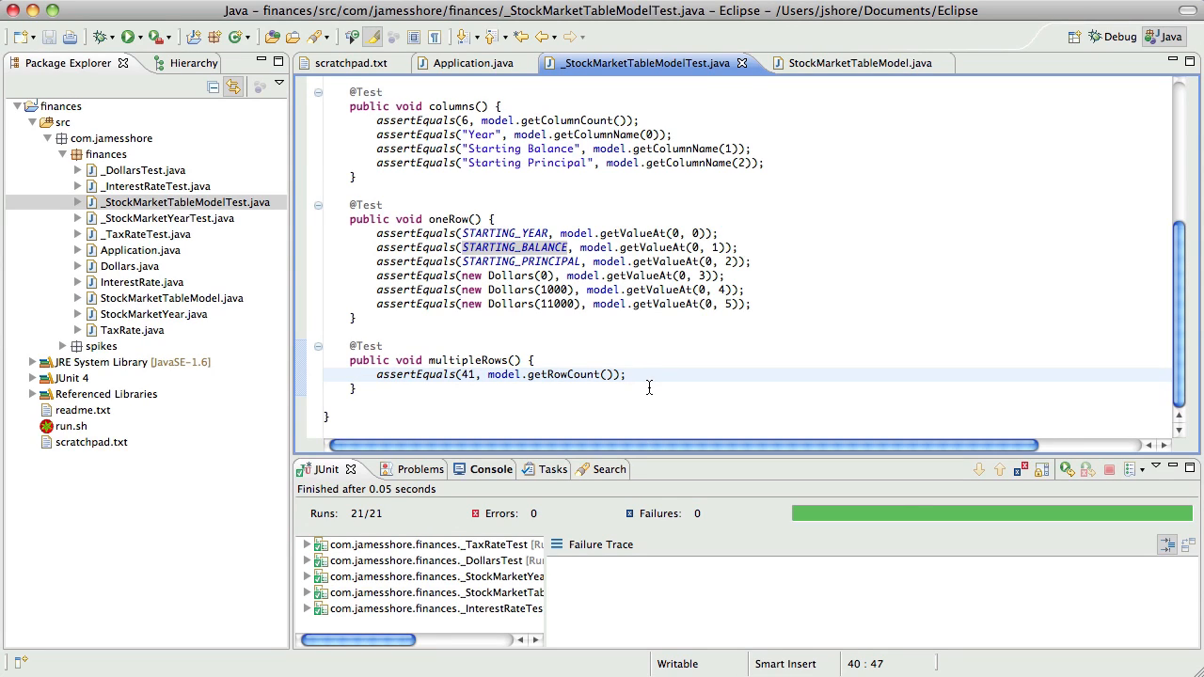
# Add assertEquals(STARTING_YEAR, model.getValueAt(0, 0)) to multipleRows, save and rerun the tests.
pyautogui.press('Return')
pyautogui.write('assertEquals(')
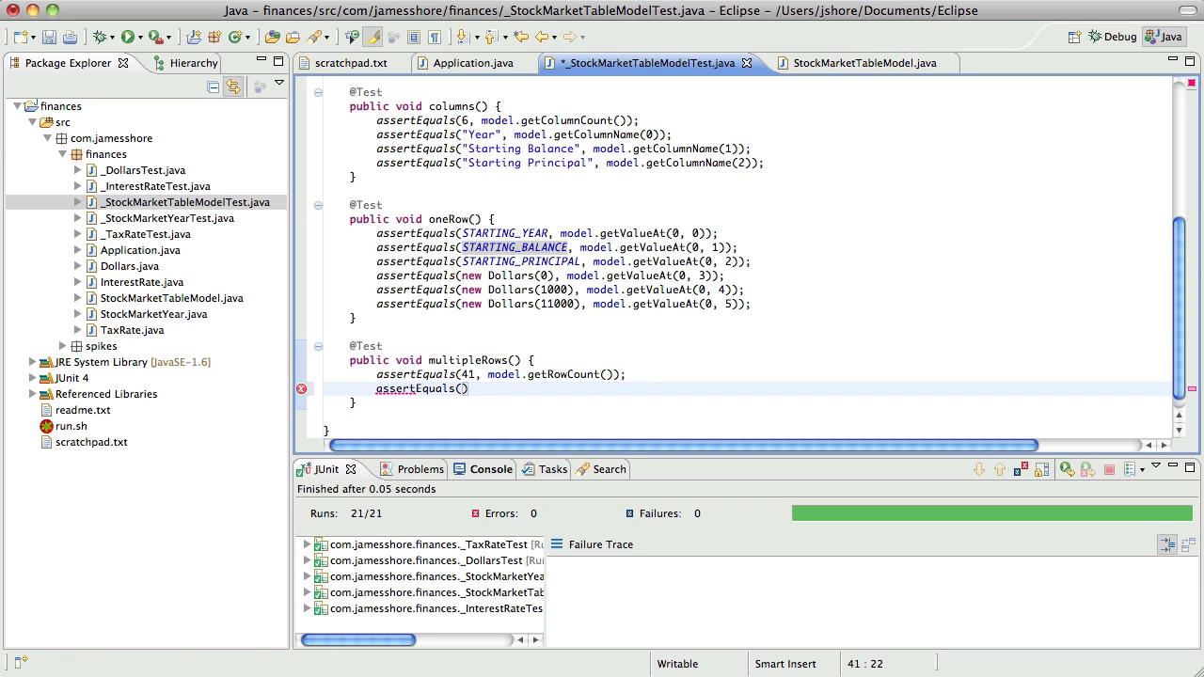
pyautogui.write('STARTYING_')
pyautogui.press('BackSpace')
pyautogui.press('BackSpace')
pyautogui.press('BackSpace')
pyautogui.press('BackSpace')
pyautogui.write('ING_YEAR, model.getVa')
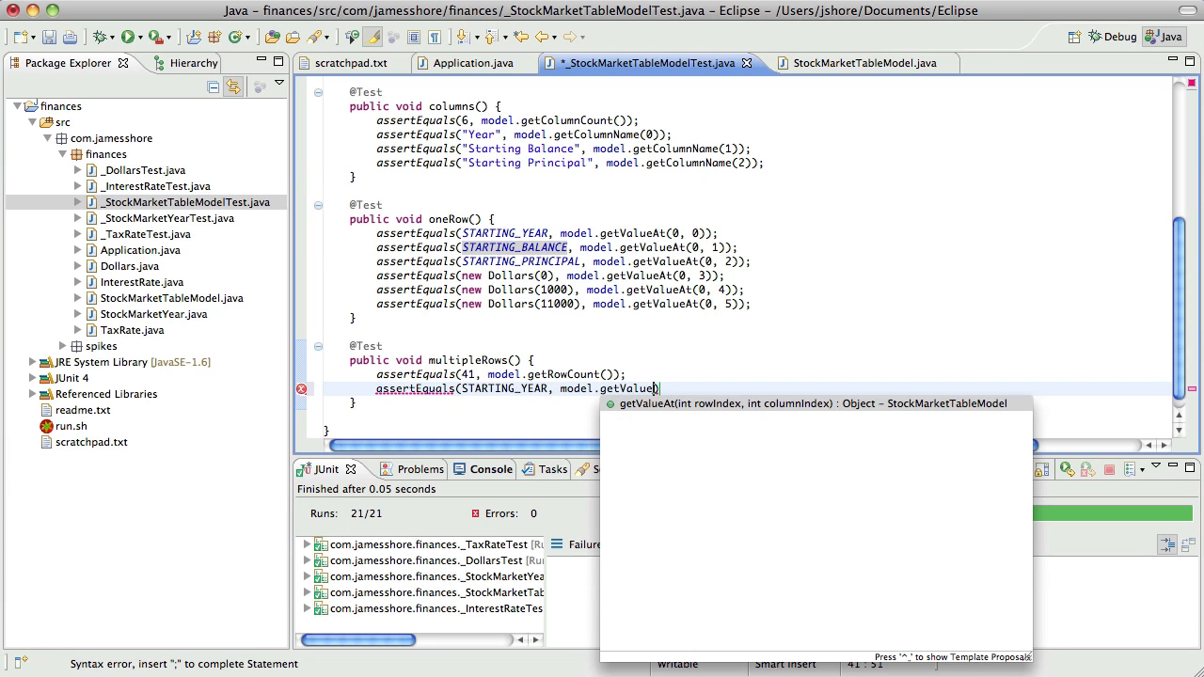
pyautogui.write('lu')
pyautogui.press('Return')
pyautogui.write('0,')
pyautogui.press('Escape')
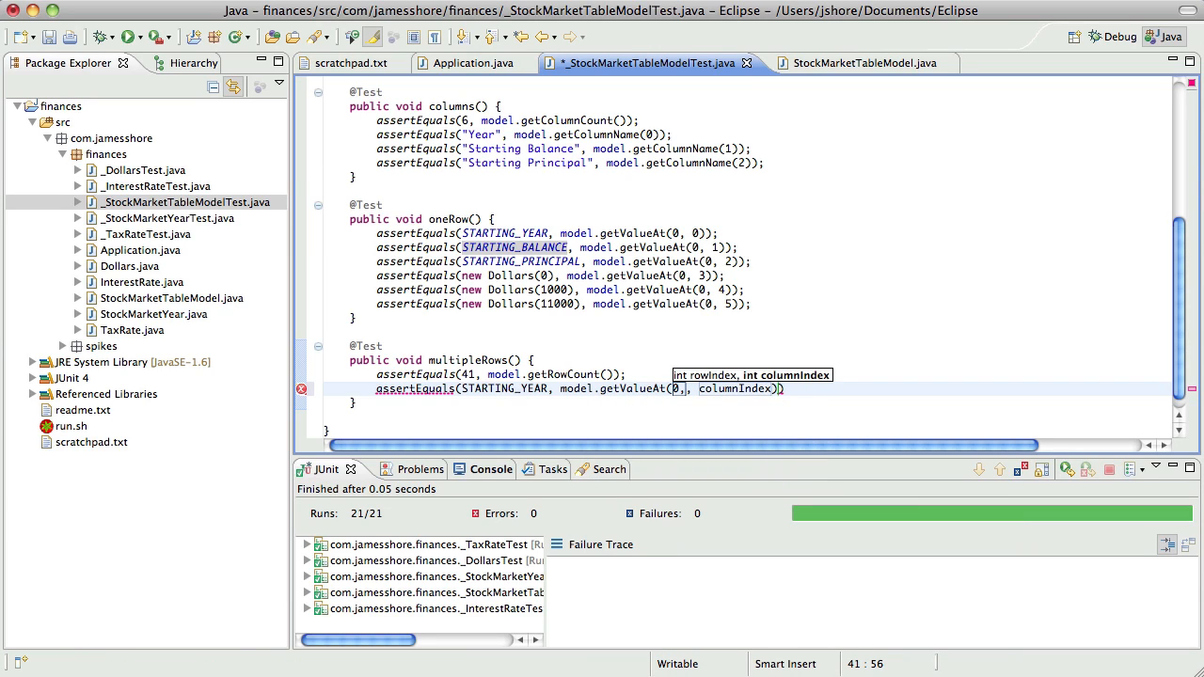
pyautogui.press('Tab')
pyautogui.write('0')
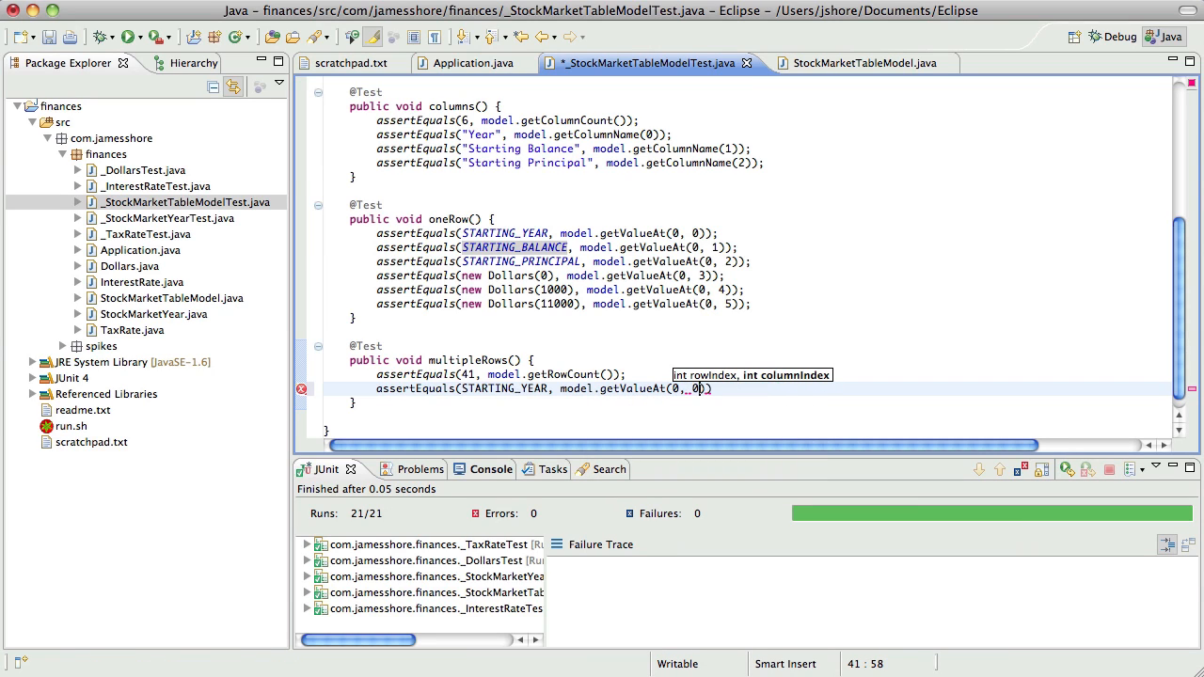
pyautogui.press('Return')
pyautogui.press('Right')
pyautogui.write(';')
pyautogui.press('super+s')
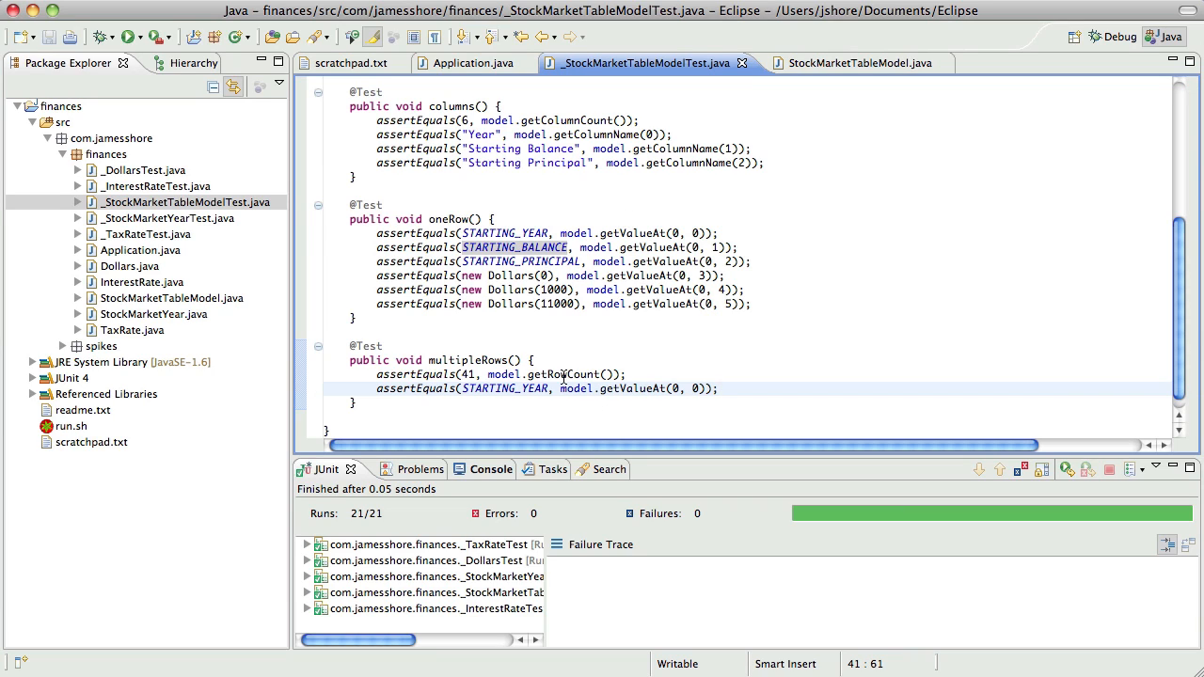
pyautogui.press('super+shift+F11')
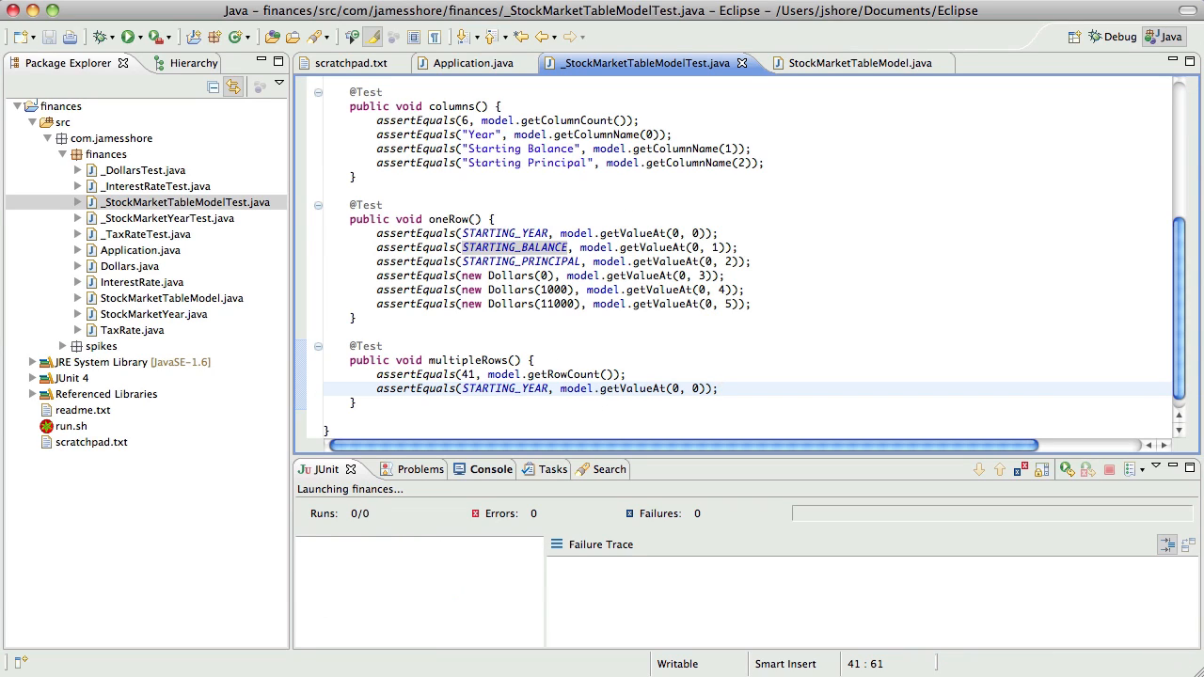
# Add assertEquals(ENDING_YEAR, model.getValueAt(40, 0)) and rerun JUnit, now failing expected 2050 but was 2010.
pyautogui.press('Return')
pyautogui.write('assertEquals(ENDING_EAR')
pyautogui.press('BackSpace')
pyautogui.press('BackSpace')
pyautogui.press('BackSpace')
pyautogui.write('YEAR, ')
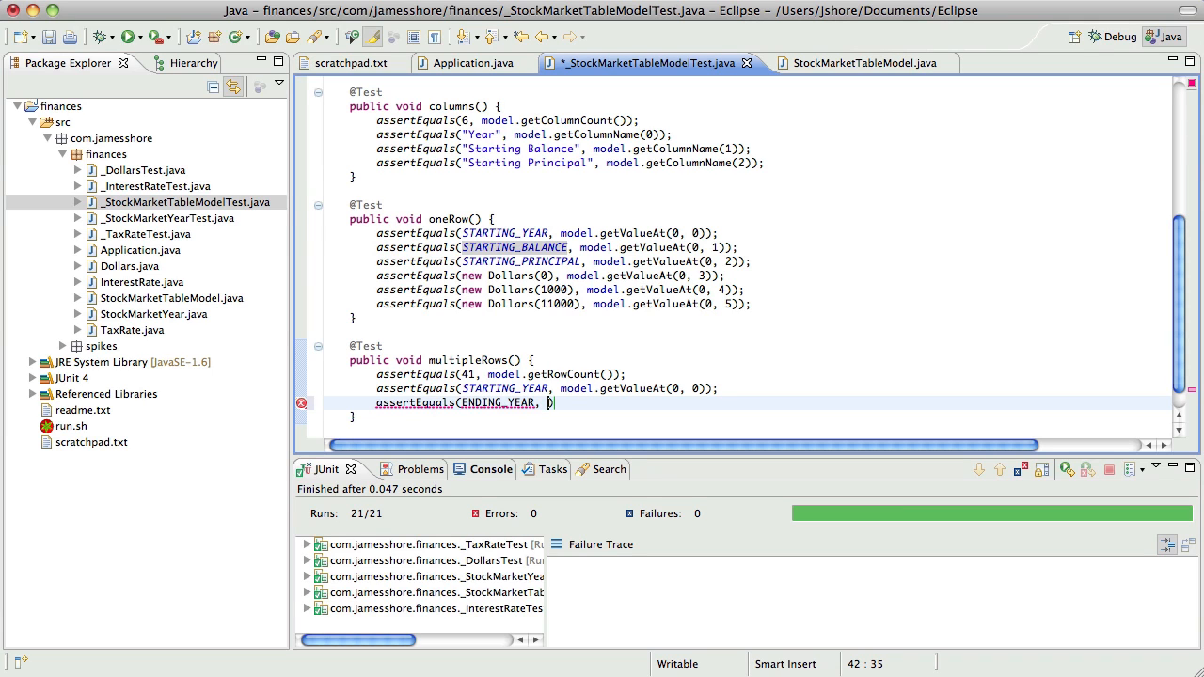
pyautogui.write('model.')
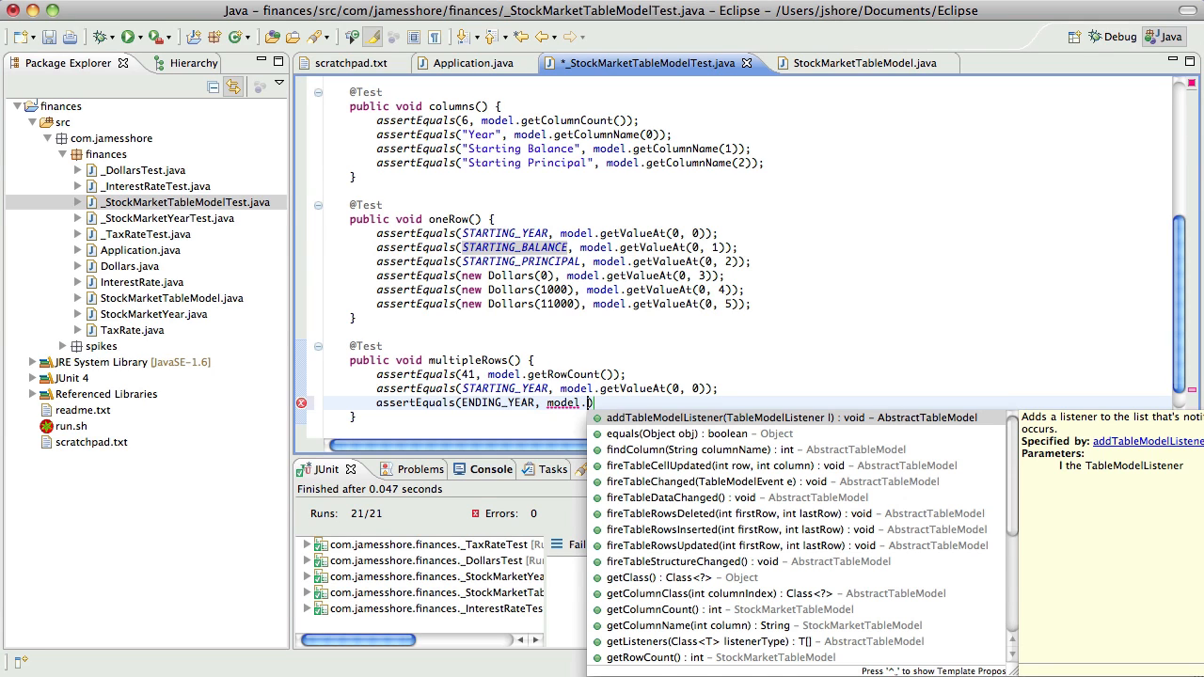
pyautogui.write('getv')
pyautogui.press('Return')
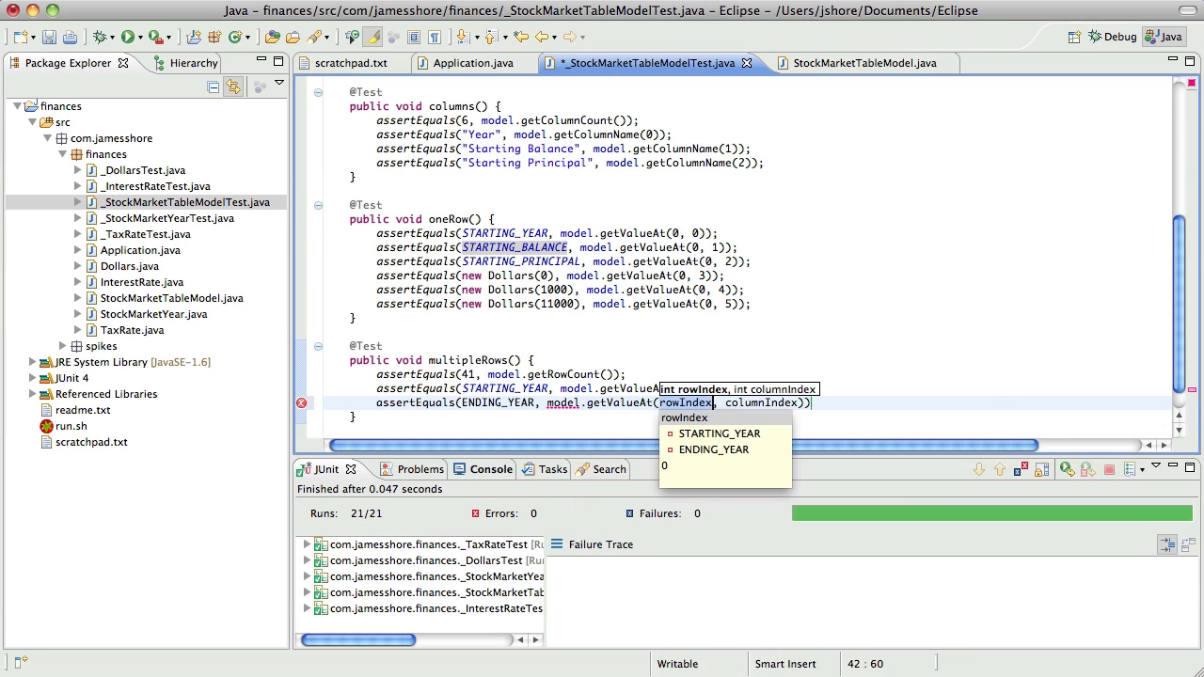
pyautogui.press('BackSpace')
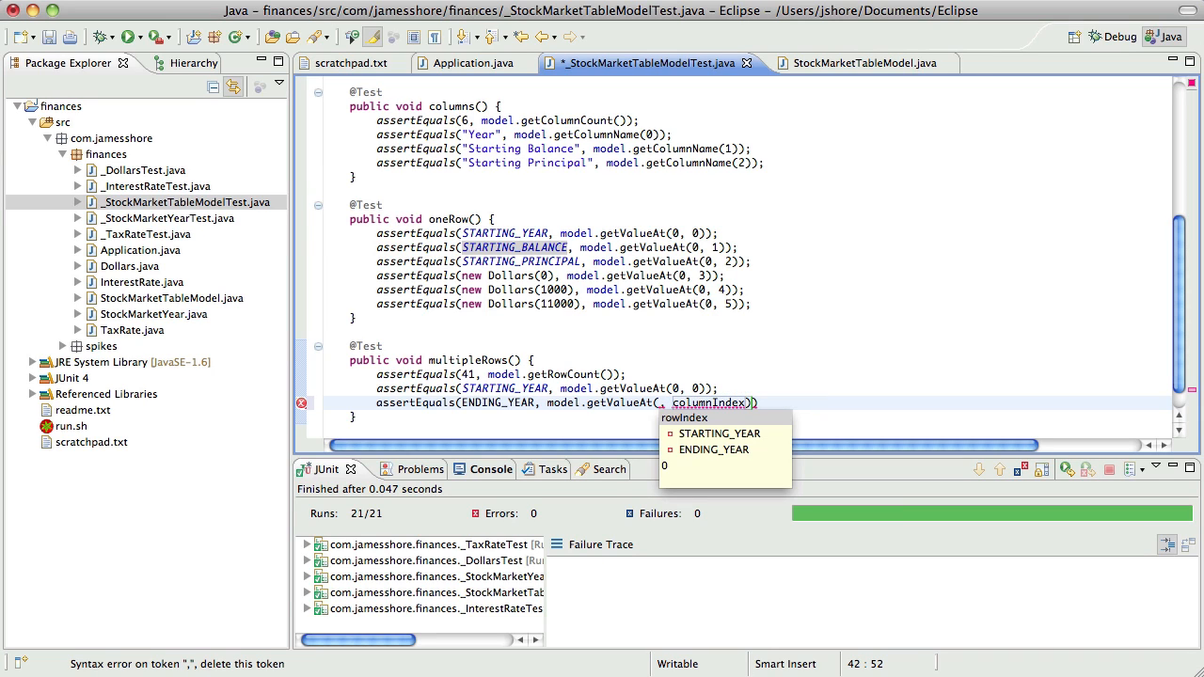
pyautogui.write('41')
pyautogui.press('Right')
pyautogui.press('BackSpace')
pyautogui.press('BackSpace')
pyautogui.write('0')
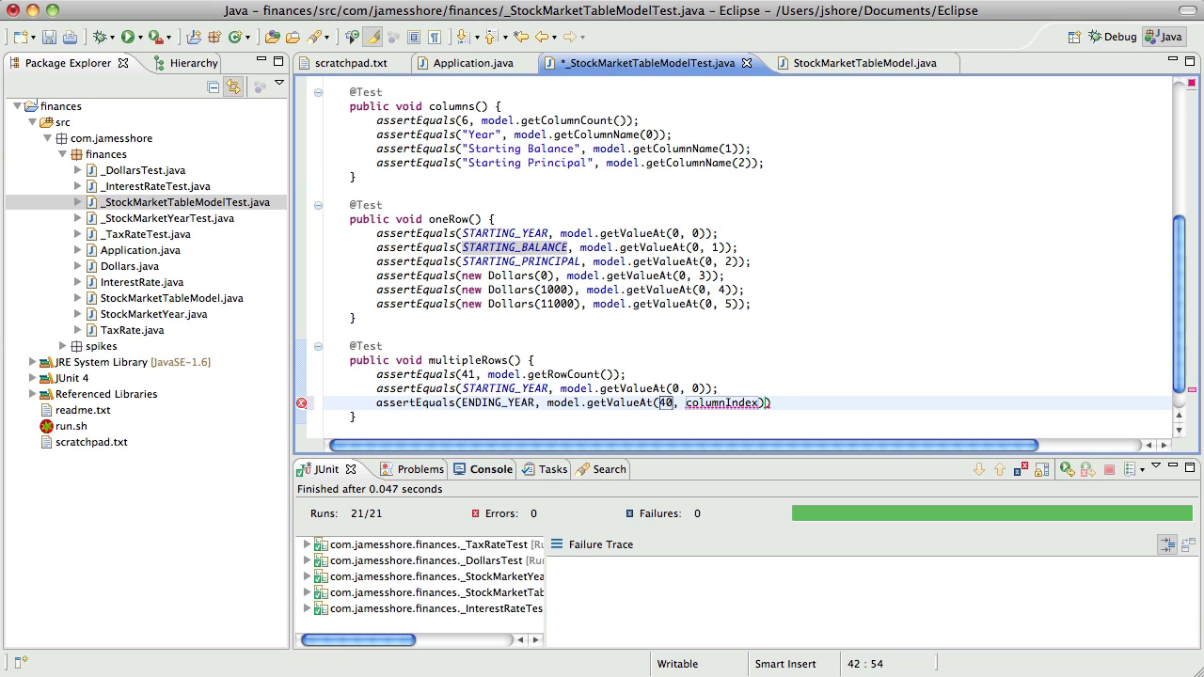
pyautogui.press('Tab')
pyautogui.write('0));')
pyautogui.press('super+s')
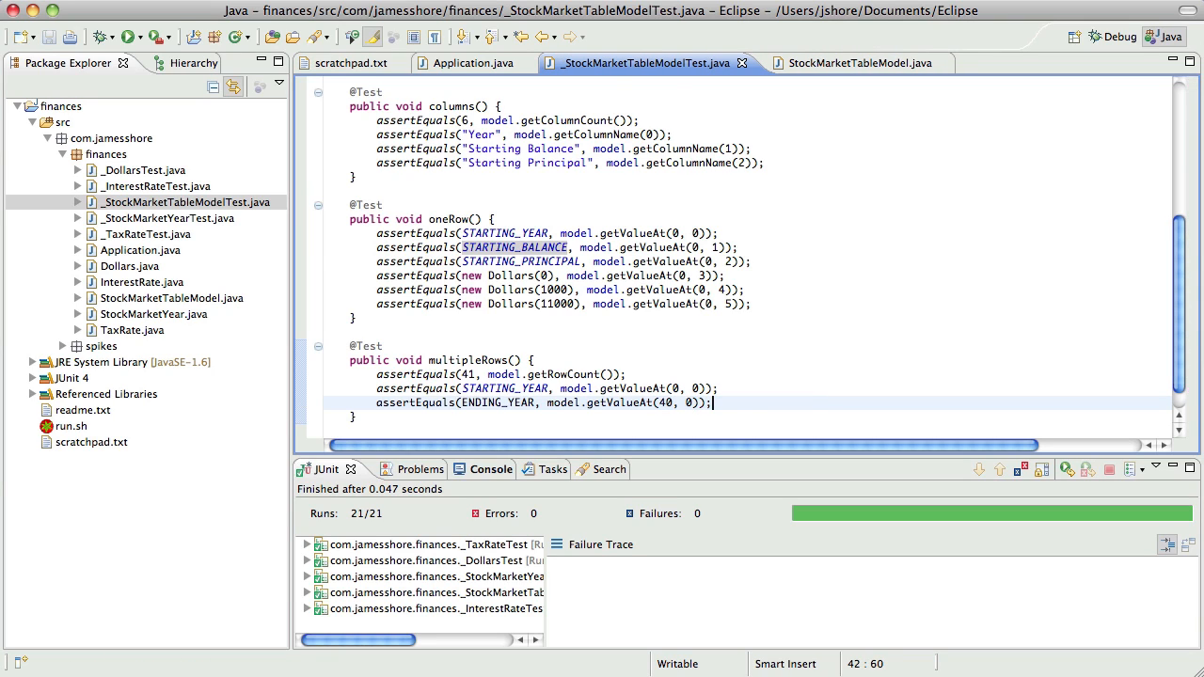
pyautogui.press('super+F11')
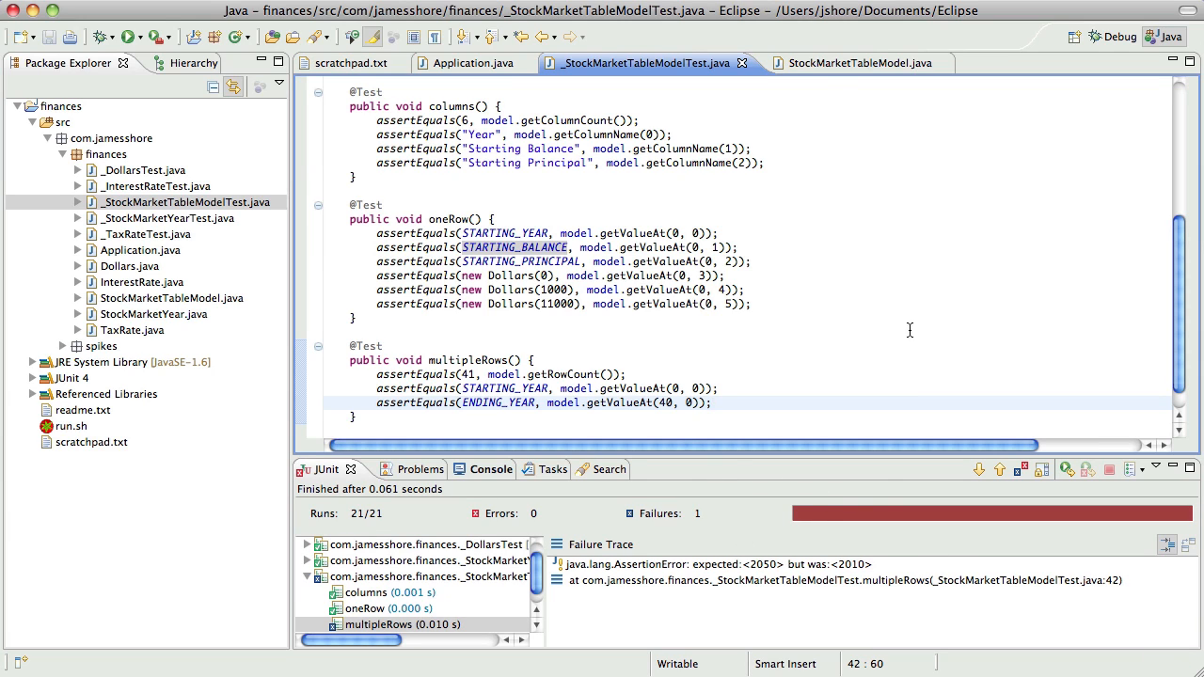
# Add 'if (rowIndex != 0) return 2050;' to getValueAt and rerun JUnit so all 21 tests pass.
pyautogui.click(835, 63)
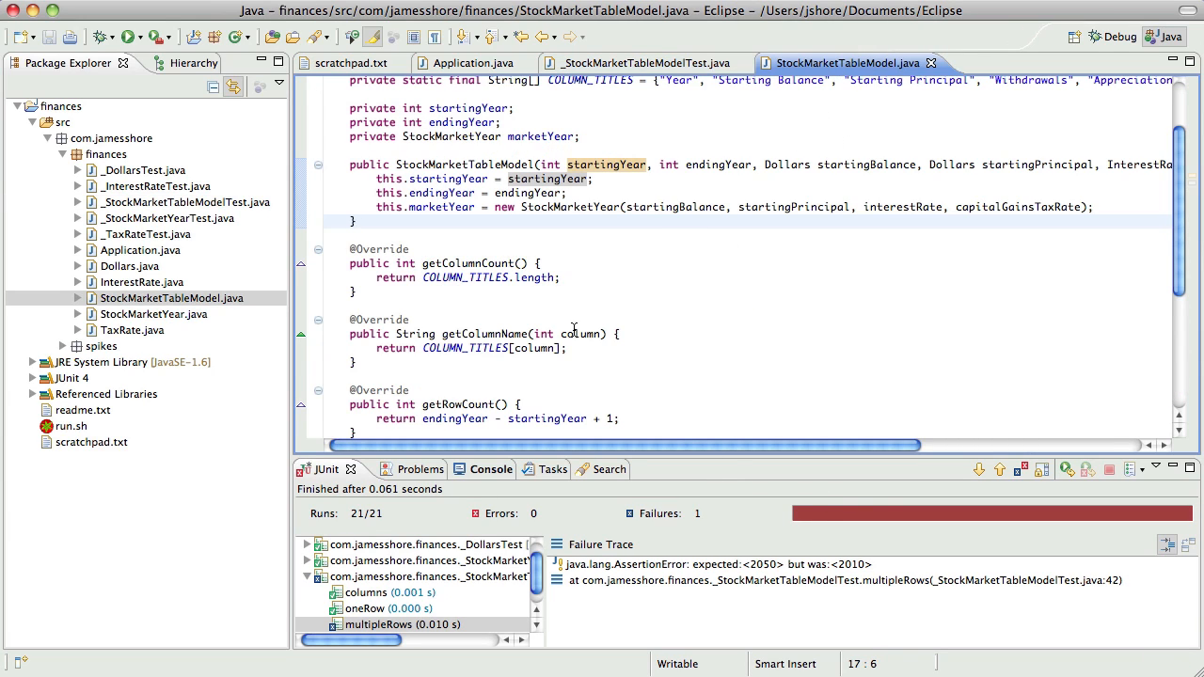
pyautogui.scroll(-5, 576, 353)
pyautogui.scroll(-6, 576, 353)
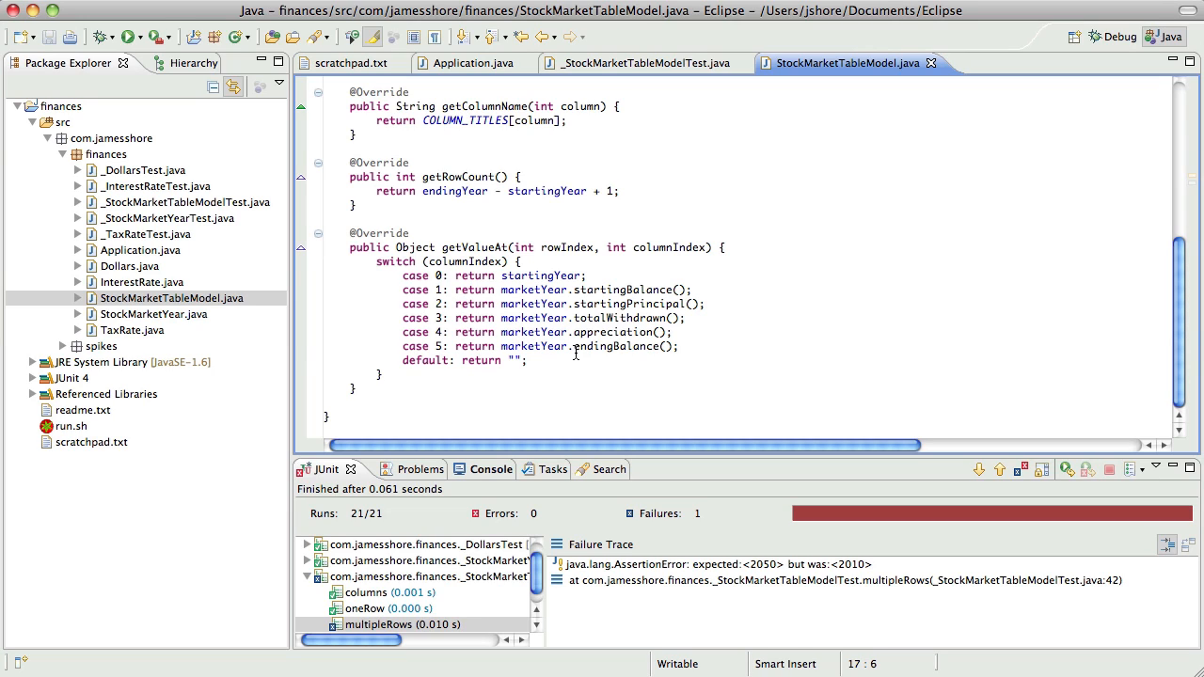
pyautogui.click(843, 247)
pyautogui.press('Return')
pyautogui.press('Return')
pyautogui.write('ui')
pyautogui.write('f (rowIndex != 0) return 2050')
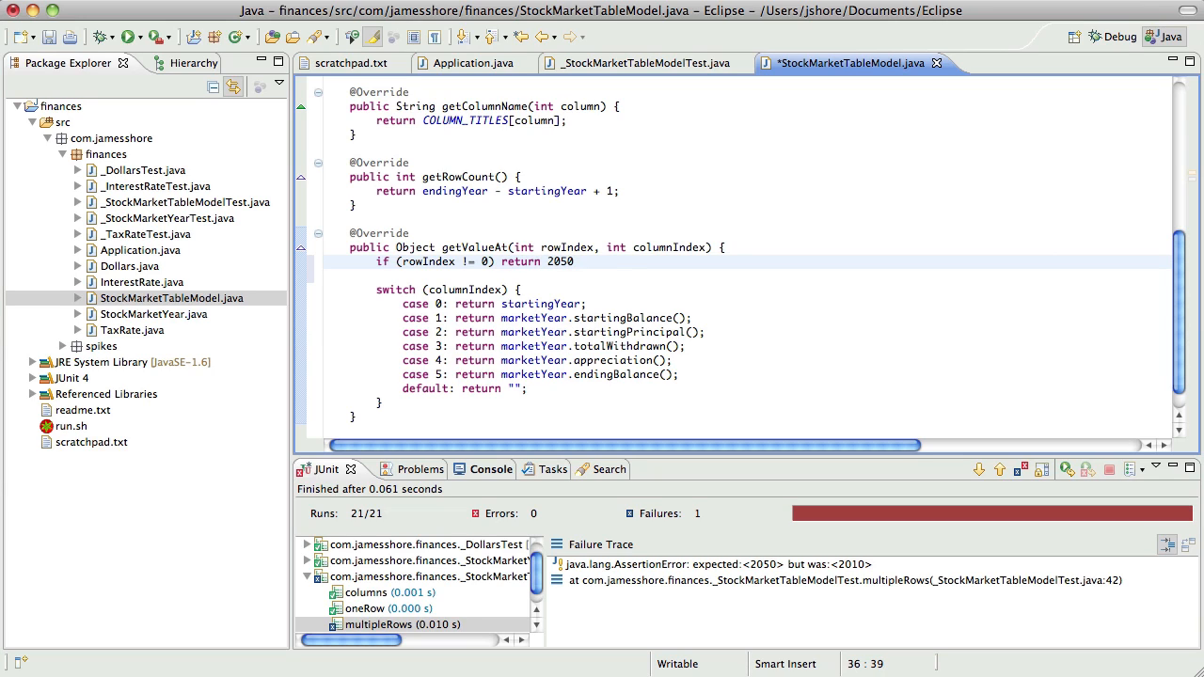
pyautogui.write(';')
pyautogui.press('super+s')
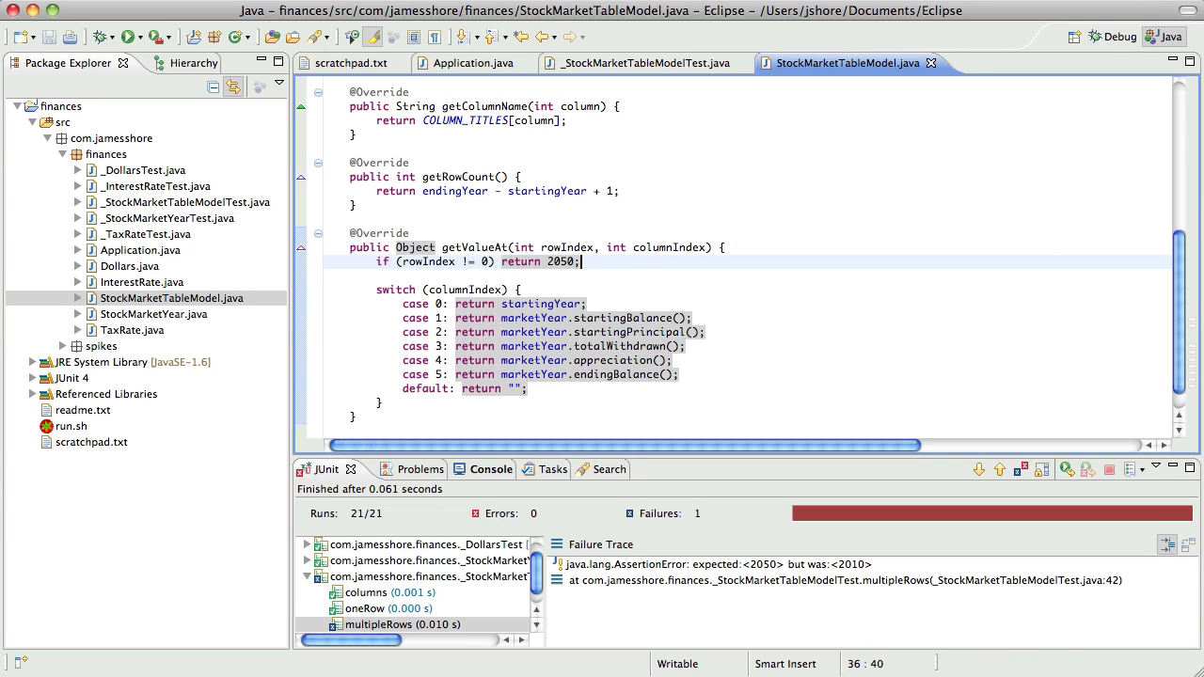
pyautogui.press('super+shift+F11')
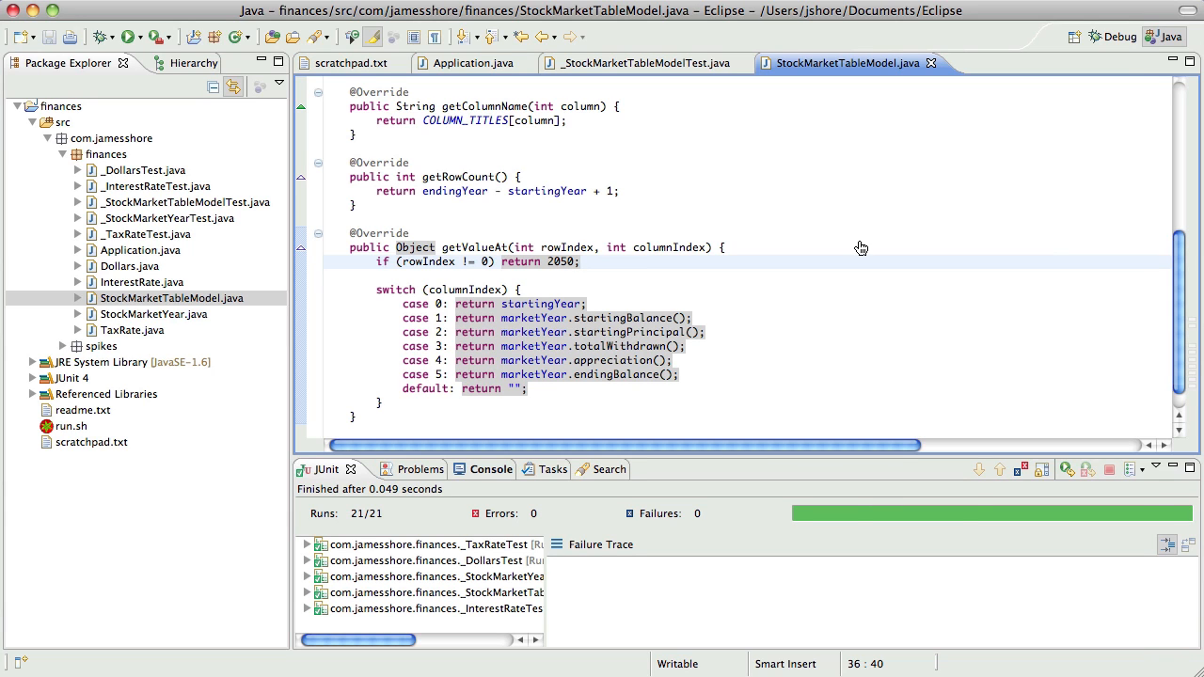
# Switch to Terminal and rerun the application with ./run.sh.
pyautogui.press('super+Tab')
pyautogui.press('Up')
pyautogui.press('Return')
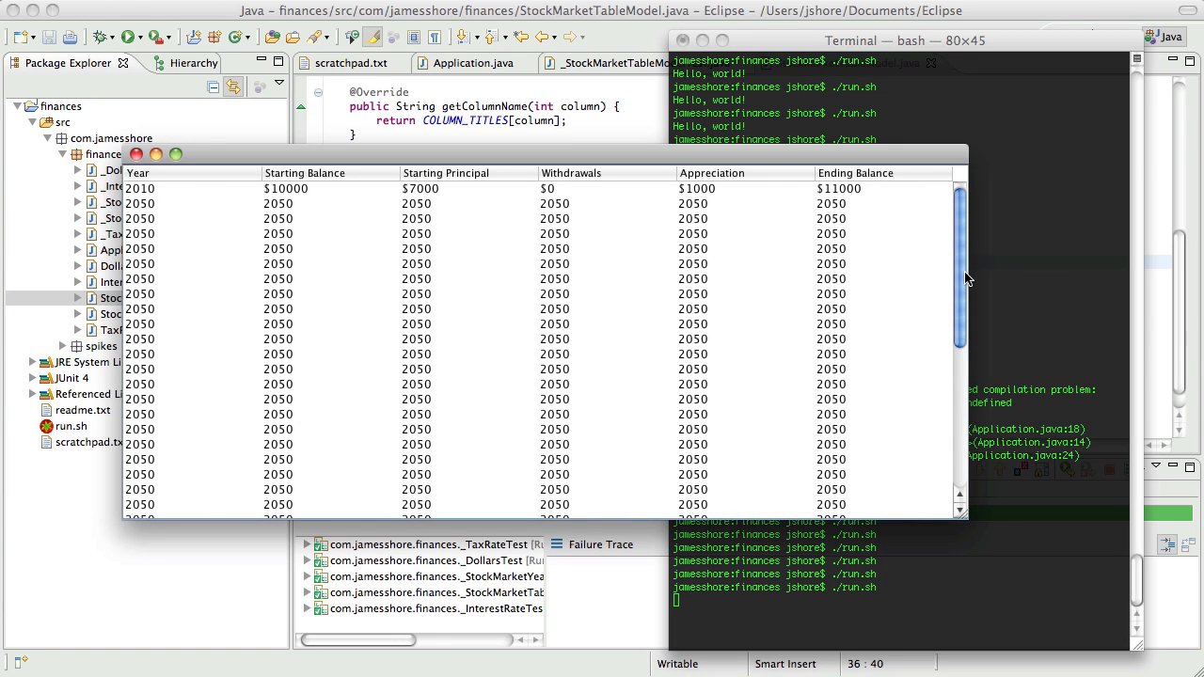
pyautogui.scroll(-2, 959, 282)
pyautogui.scroll(2, 960, 282)
# Quit the running table application and return to the Eclipse editor.
pyautogui.press('super+q')
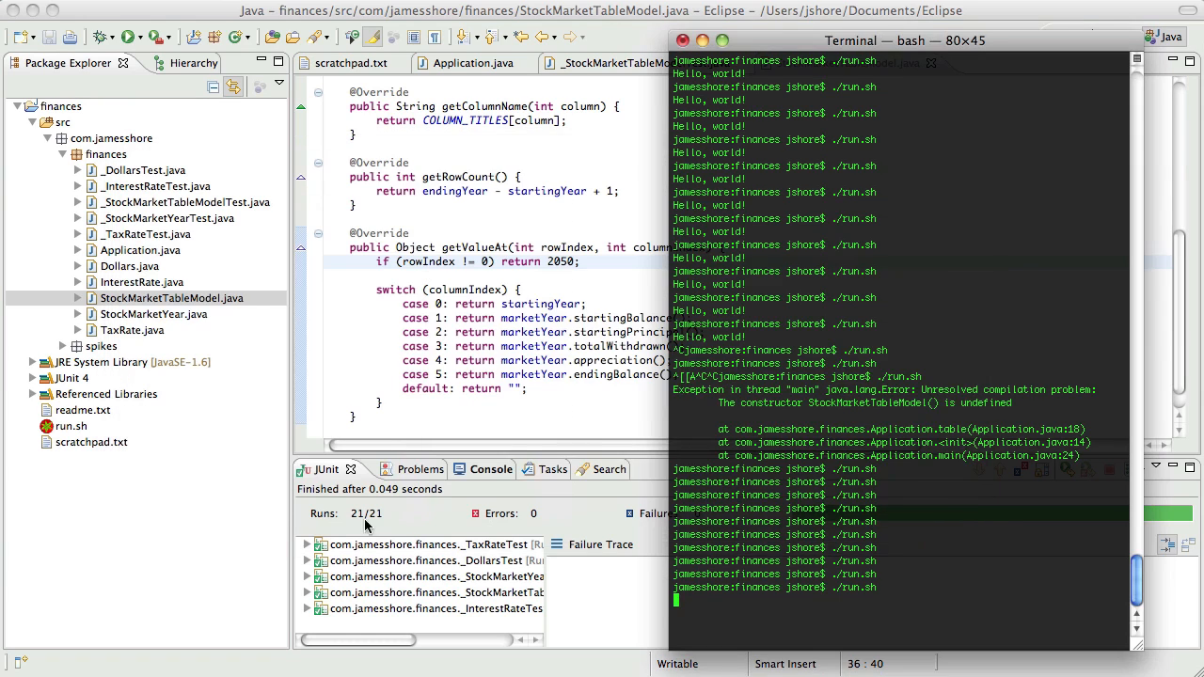
pyautogui.click(580, 303)
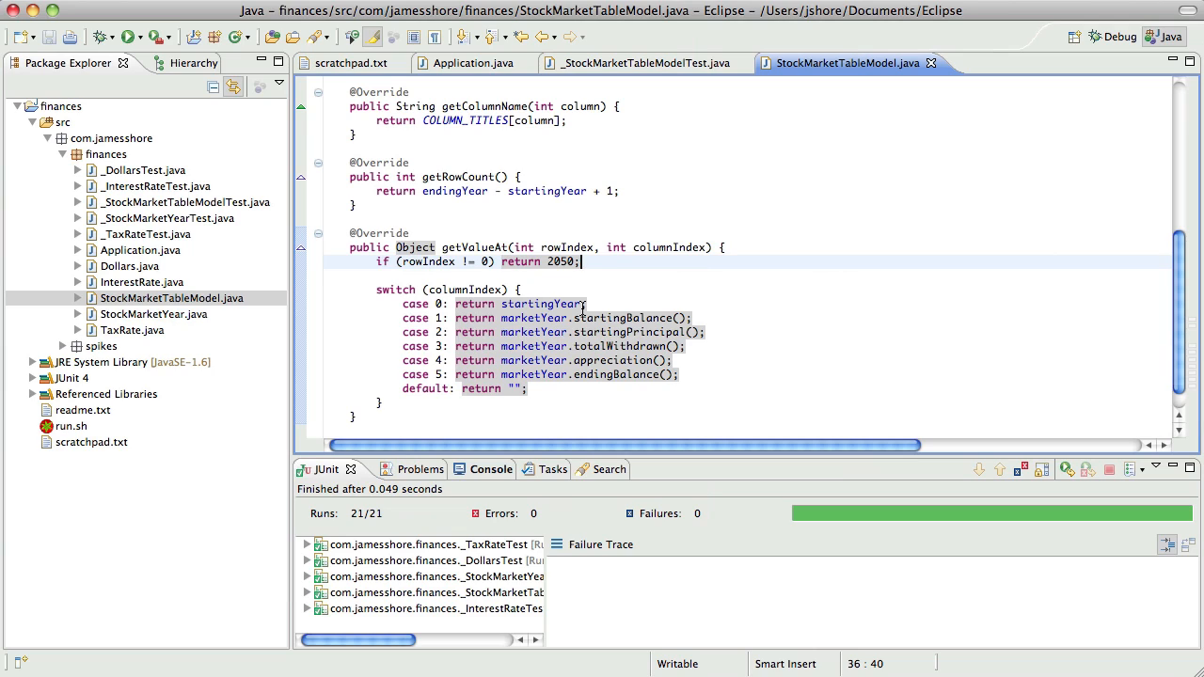
# Select the switch block, start Extract Method then cancel it, and cancel an accidental workspace File Search.
pyautogui.press('Down')
pyautogui.press('Down')
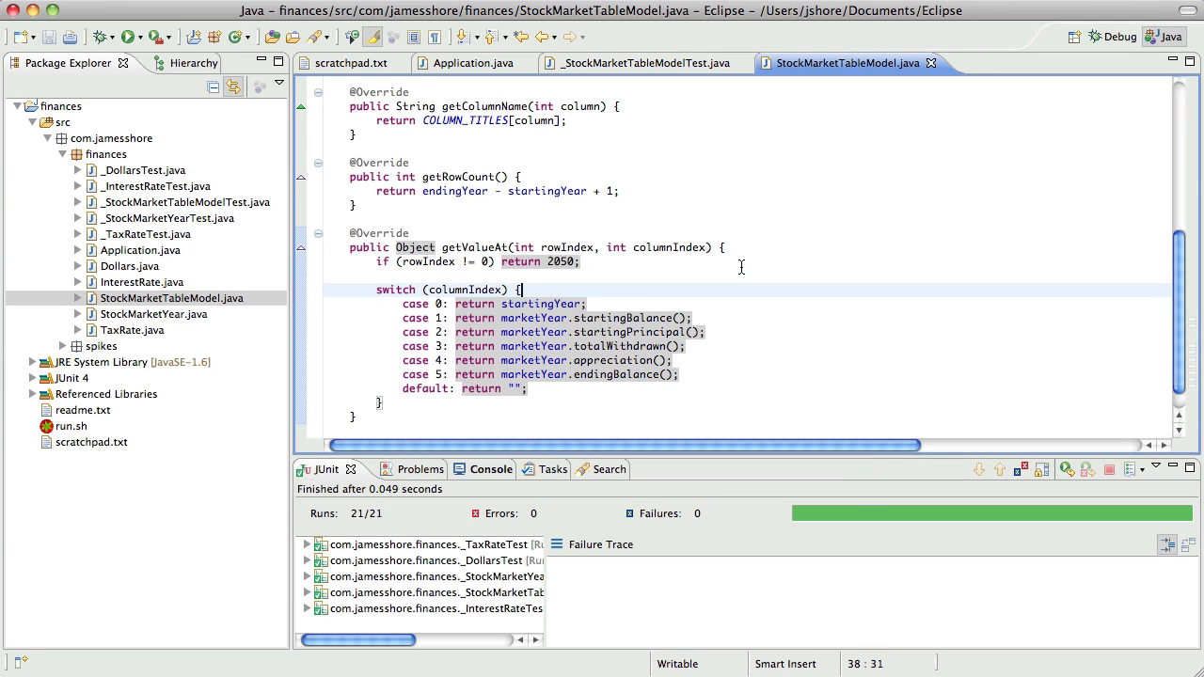
pyautogui.press('Home')
pyautogui.hotkey('shift', 'Down')
pyautogui.hotkey('shift', 'Down')
pyautogui.hotkey('shift', 'Down')
pyautogui.hotkey('shift', 'Down')
pyautogui.hotkey('shift', 'Down')
pyautogui.hotkey('shift', 'Down')
pyautogui.hotkey('shift', 'Down')
pyautogui.hotkey('shift', 'Down')
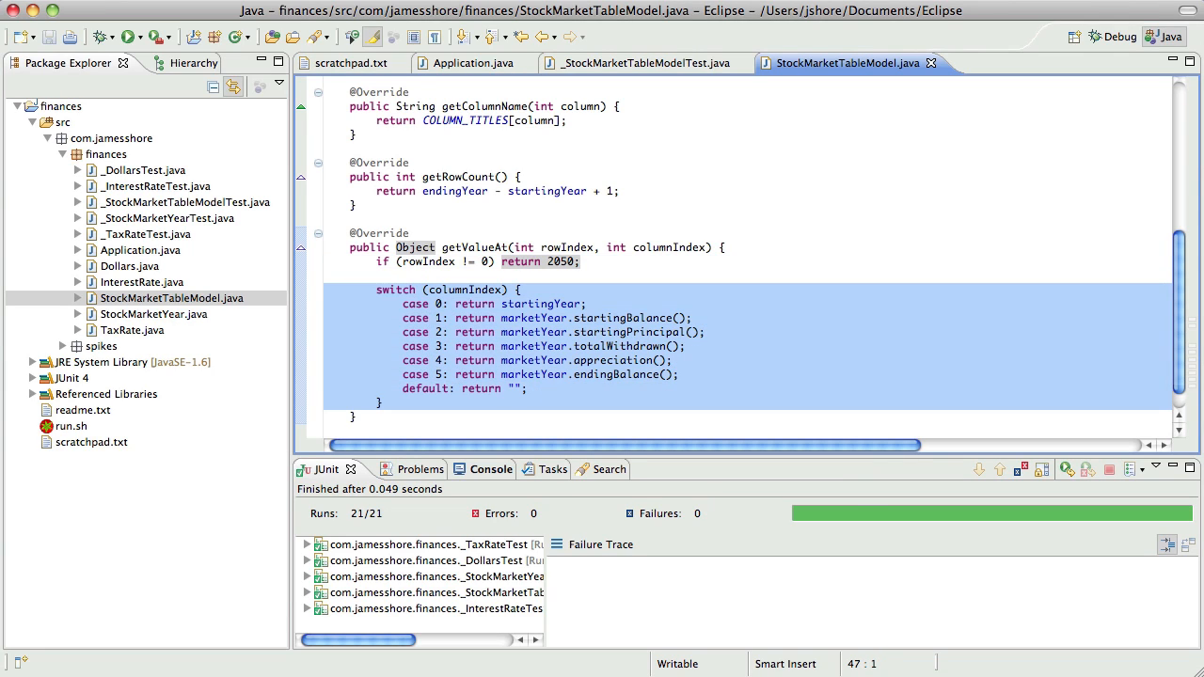
pyautogui.press('alt+super+m')
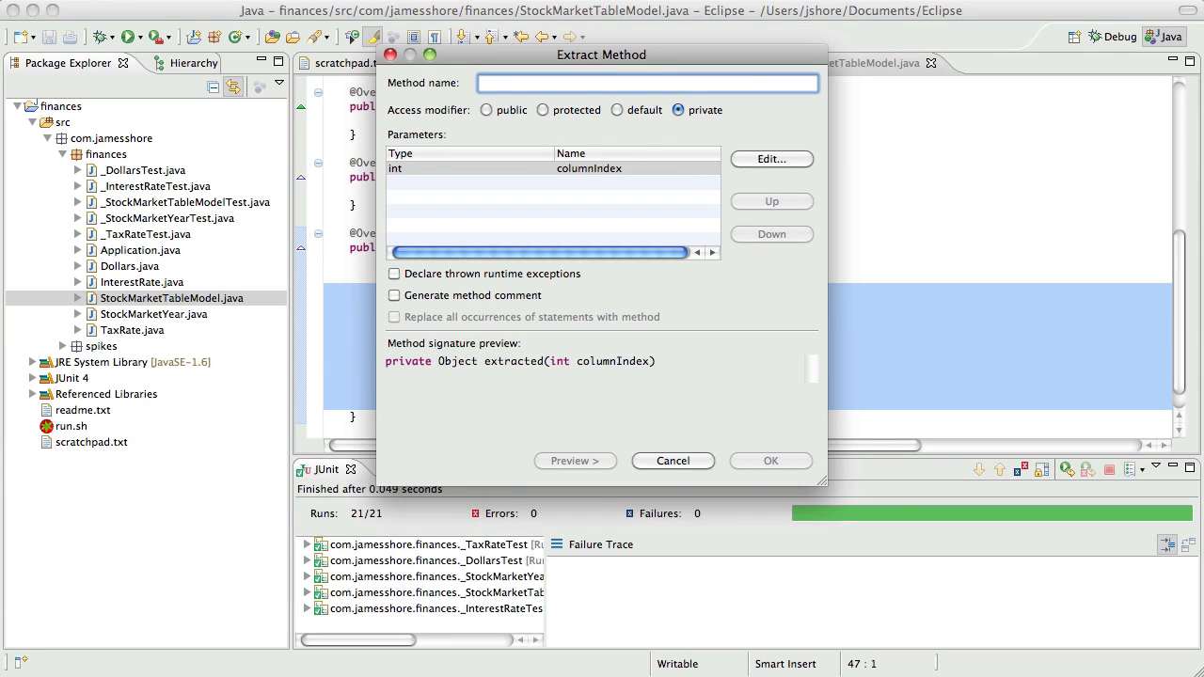
pyautogui.press('Escape')
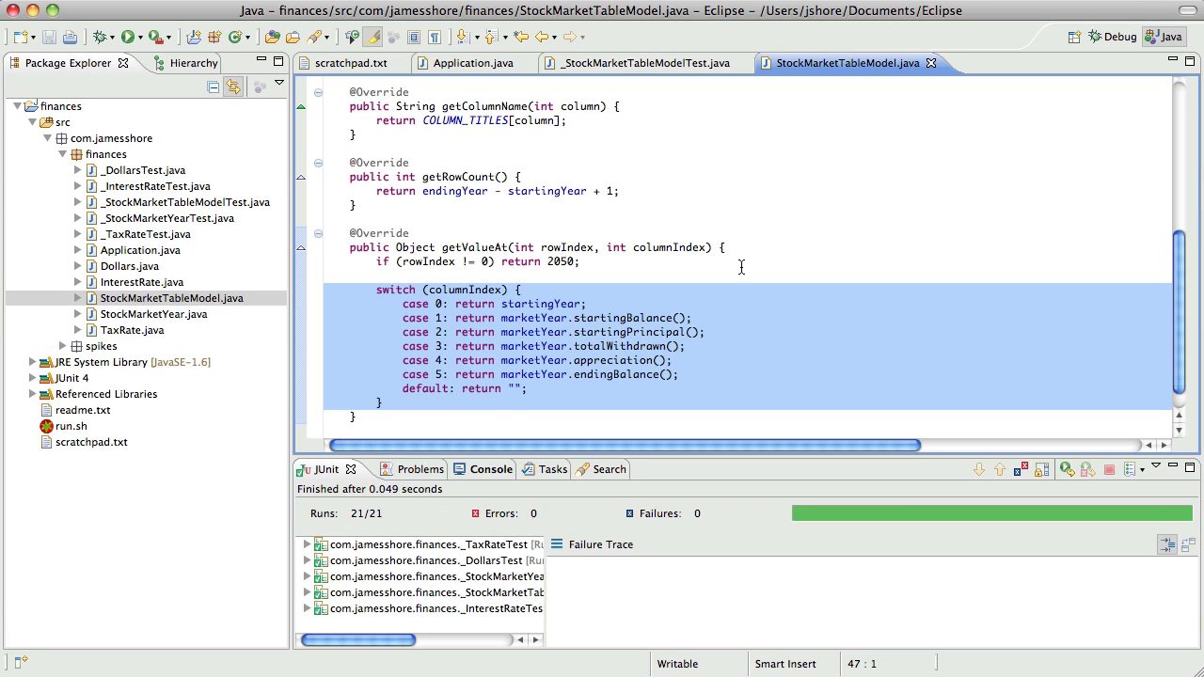
pyautogui.hotkey('ctrl', 'alt', 'g')
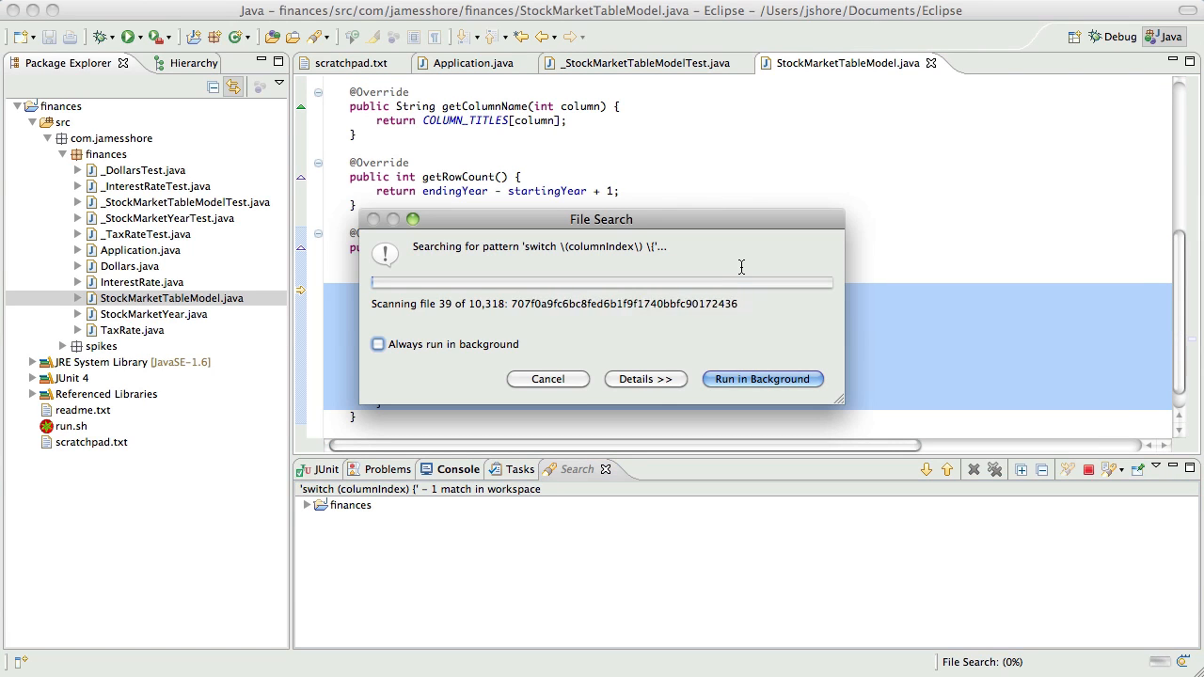
pyautogui.click(545, 382)
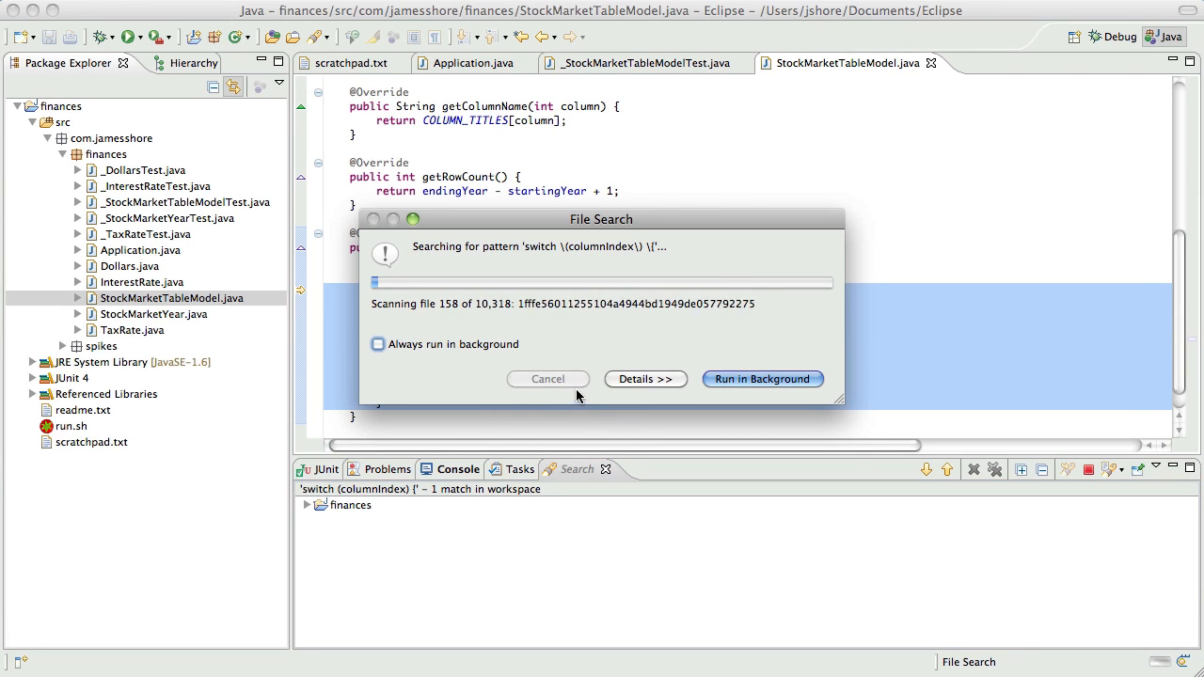
pyautogui.click(555, 304)
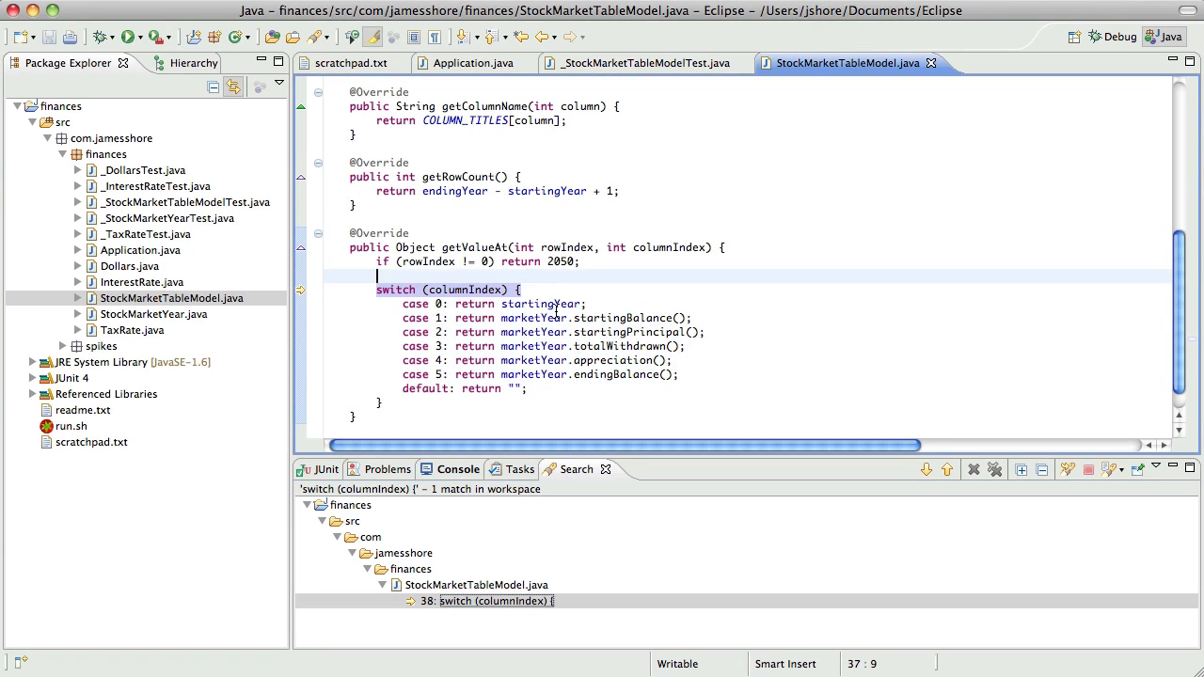
# Reselect the switch block and attempt Extract Method named getValueInRow, closing it without changing the code.
pyautogui.press('Up')
pyautogui.press('Home')
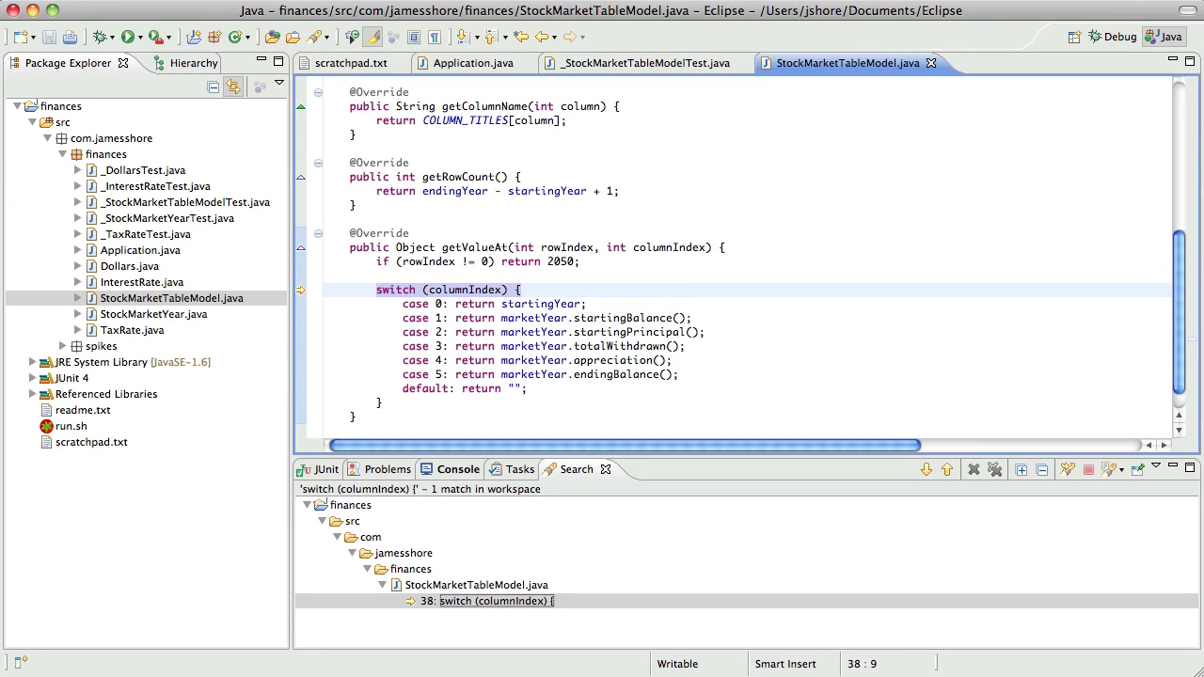
pyautogui.hotkey('shift', 'Down')
pyautogui.hotkey('shift', 'Down')
pyautogui.hotkey('shift', 'Down')
pyautogui.hotkey('shift', 'Down')
pyautogui.hotkey('shift', 'Down')
pyautogui.hotkey('shift', 'Down')
pyautogui.hotkey('shift', 'Down')
pyautogui.hotkey('shift', 'Down')
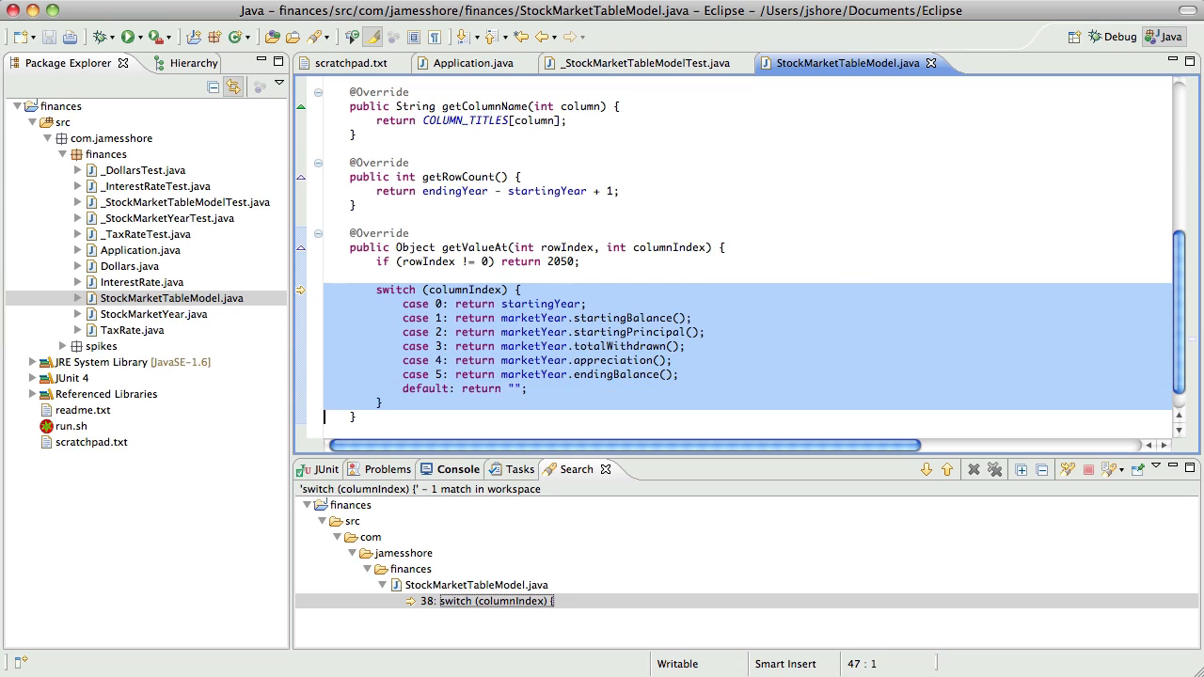
pyautogui.press('alt+super+m')
pyautogui.write('getRowValue')
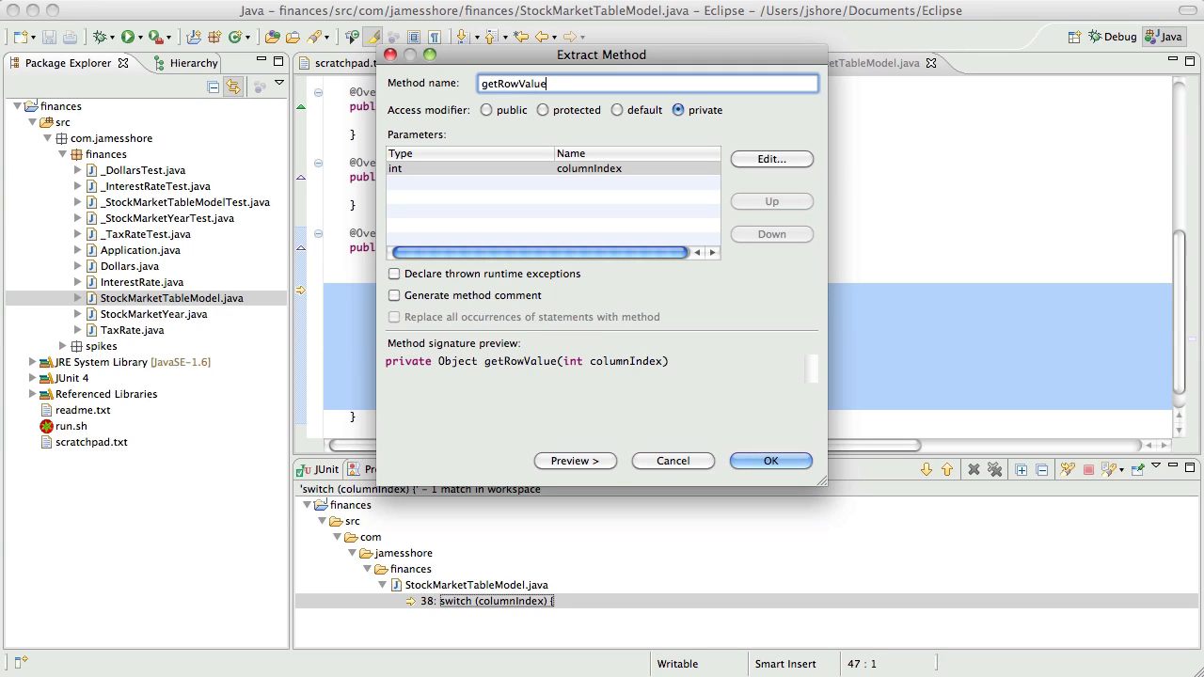
pyautogui.press('BackSpace')
pyautogui.press('BackSpace')
pyautogui.press('BackSpace')
pyautogui.press('BackSpace')
pyautogui.press('BackSpace')
pyautogui.press('BackSpace')
pyautogui.press('BackSpace')
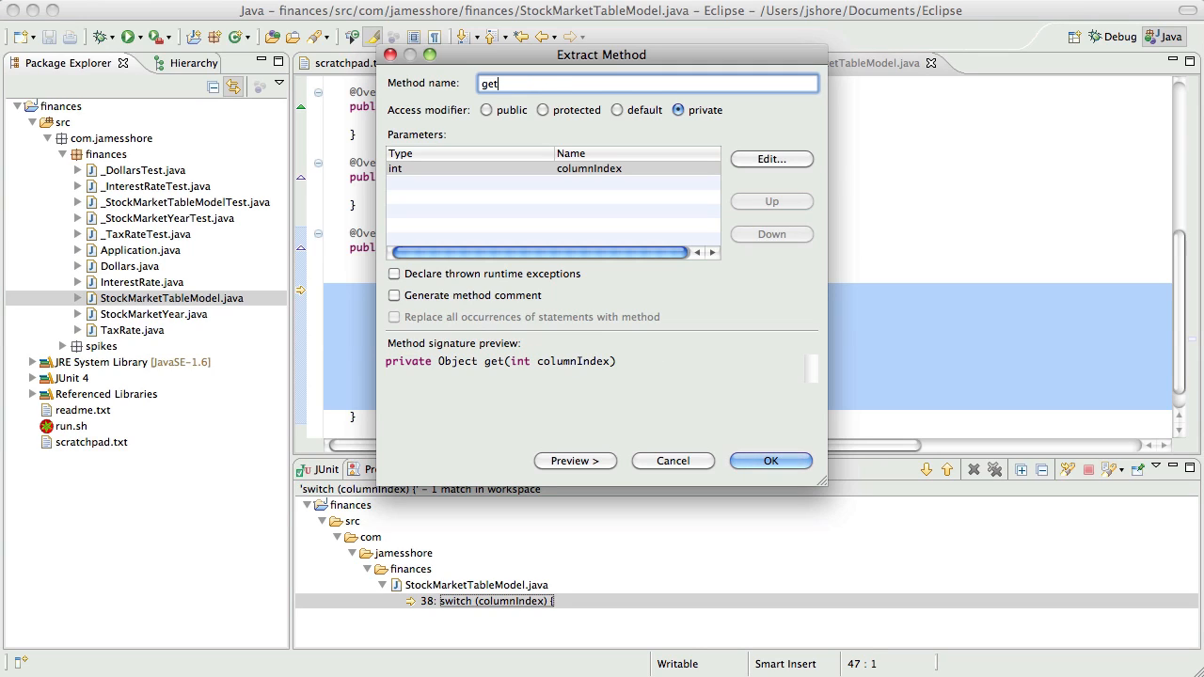
pyautogui.write('ValueInRow')
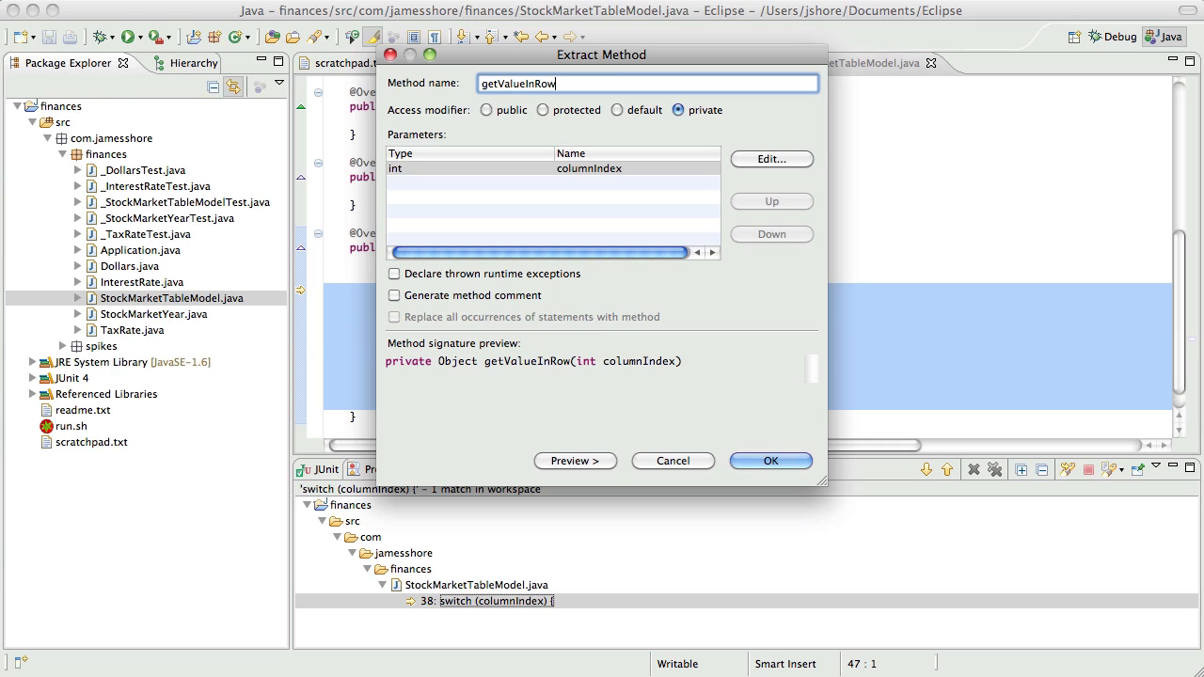
pyautogui.press('Return')
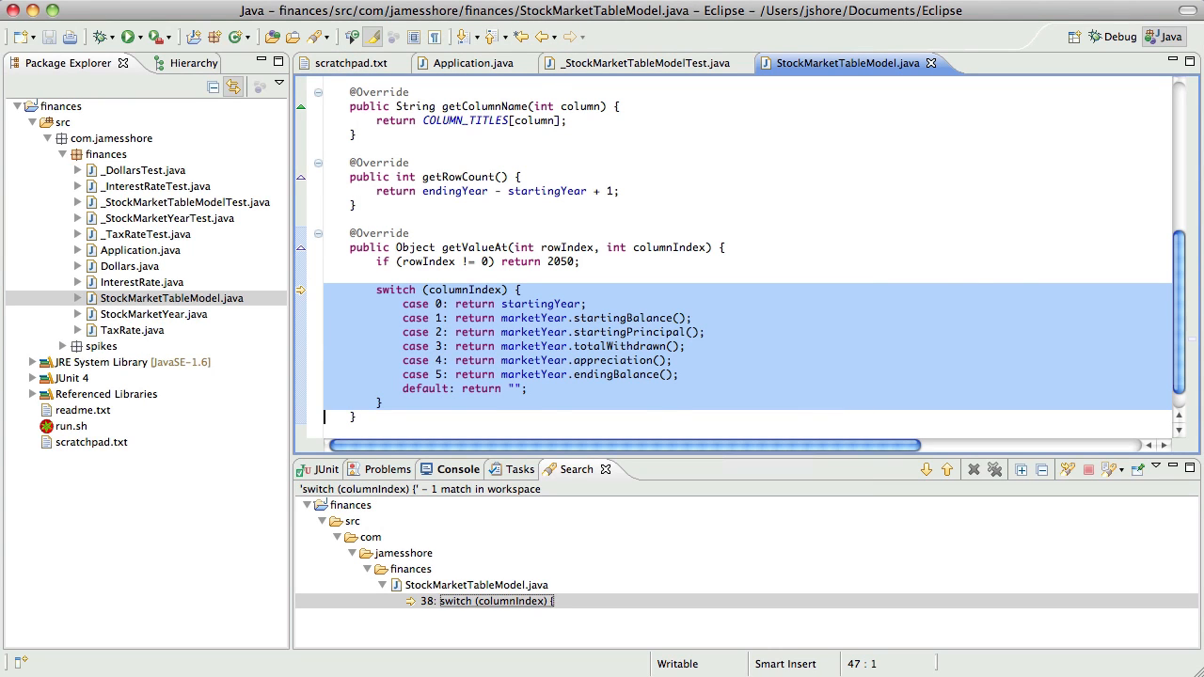
# Delete the temporary 'return 2050' row check and the blank line before the switch in getValueAt.
pyautogui.click(516, 289)
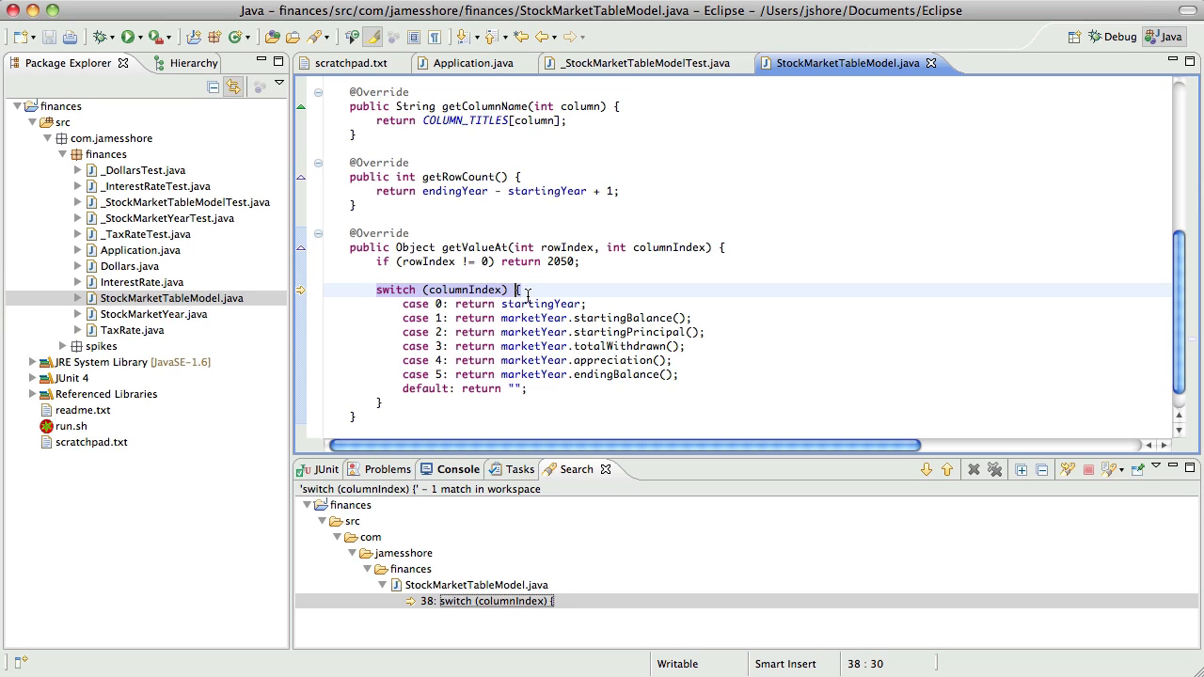
pyautogui.tripleClick(555, 305)
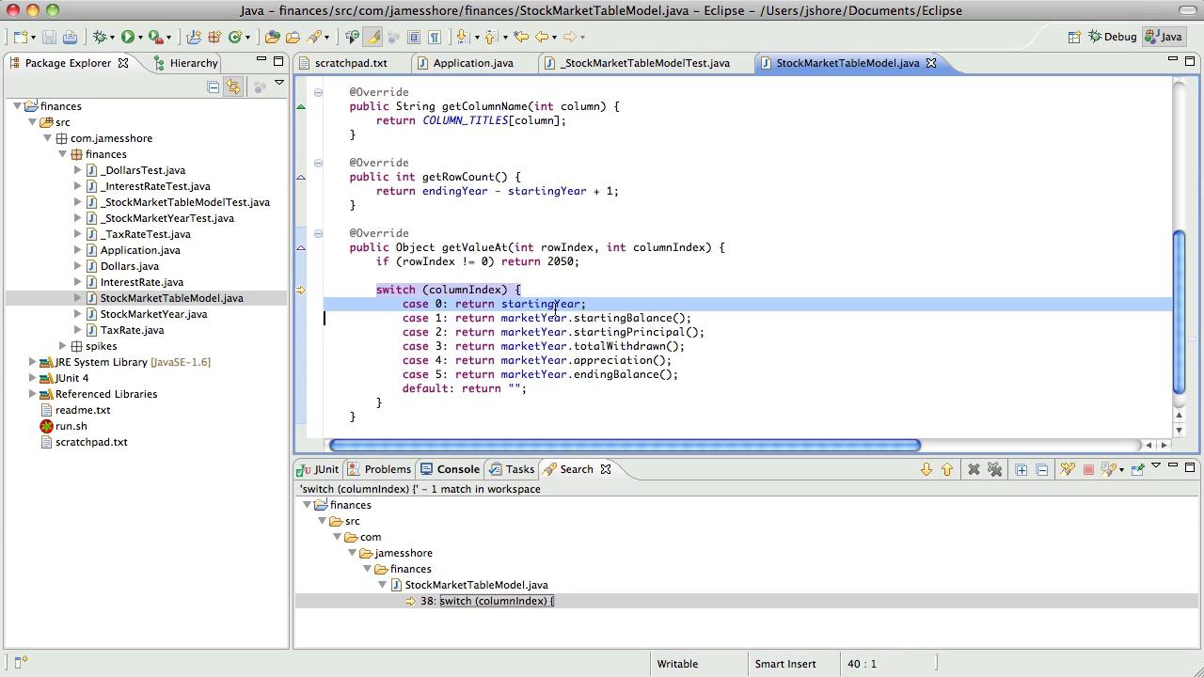
pyautogui.doubleClick(555, 305)
pyautogui.moveTo(532, 332)
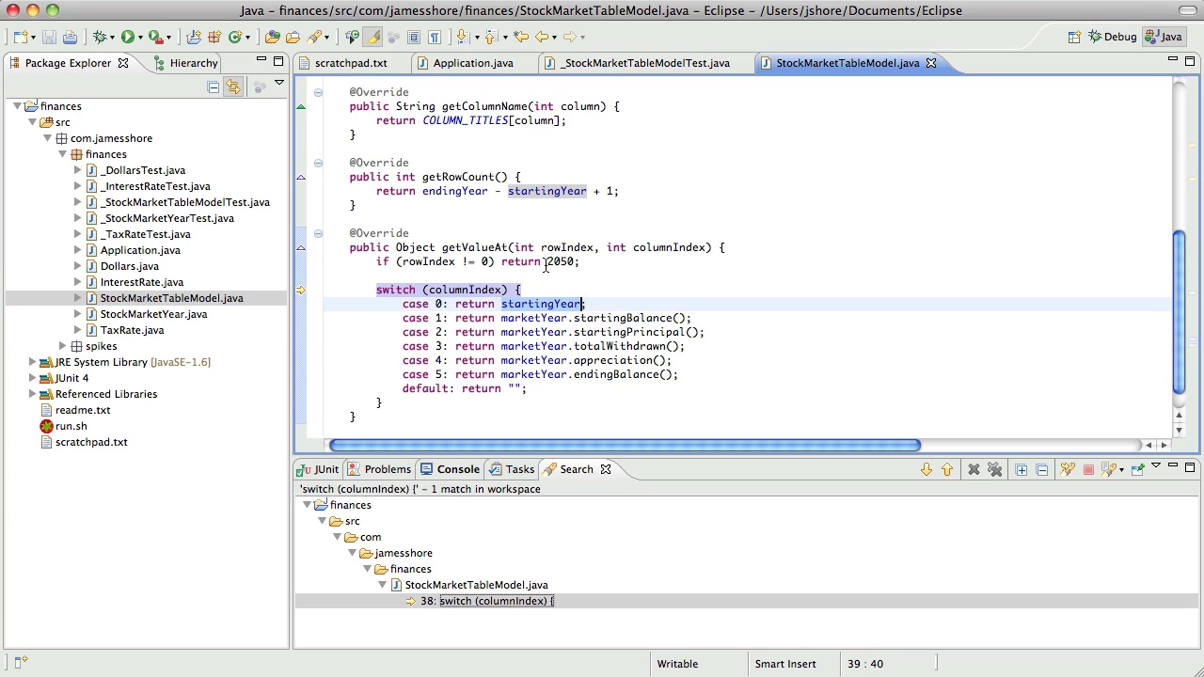
pyautogui.click(580, 262)
pyautogui.press('Home')
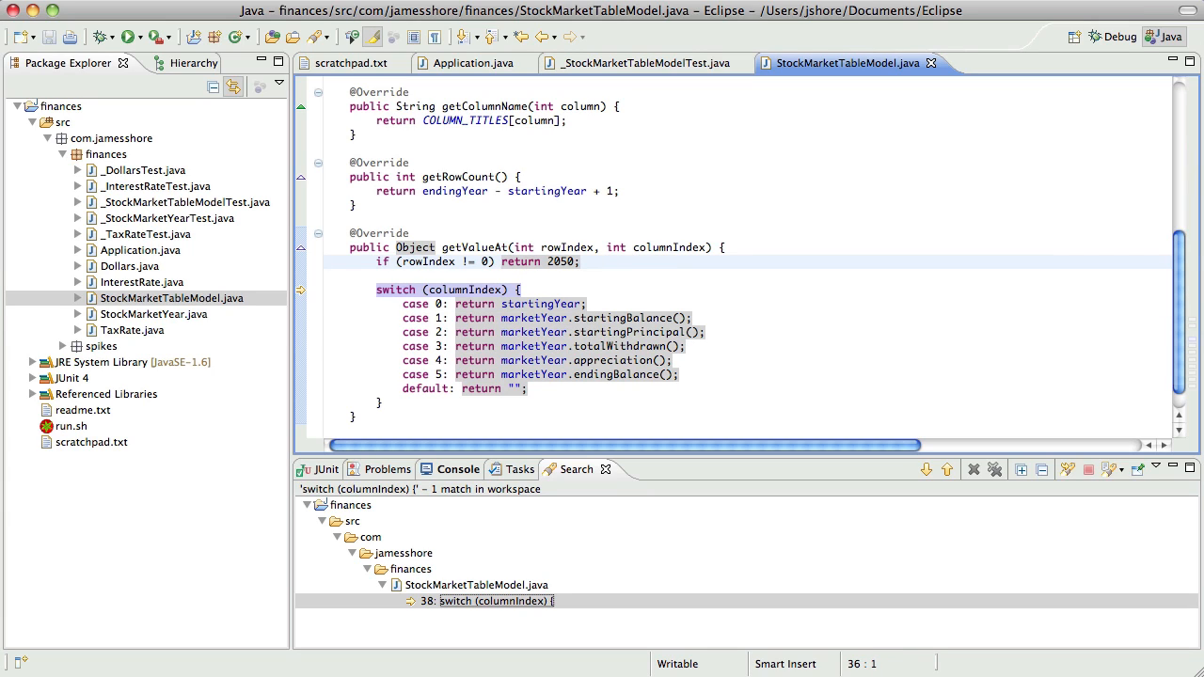
pyautogui.hotkey('shift', 'Down')
pyautogui.press('BackSpace')
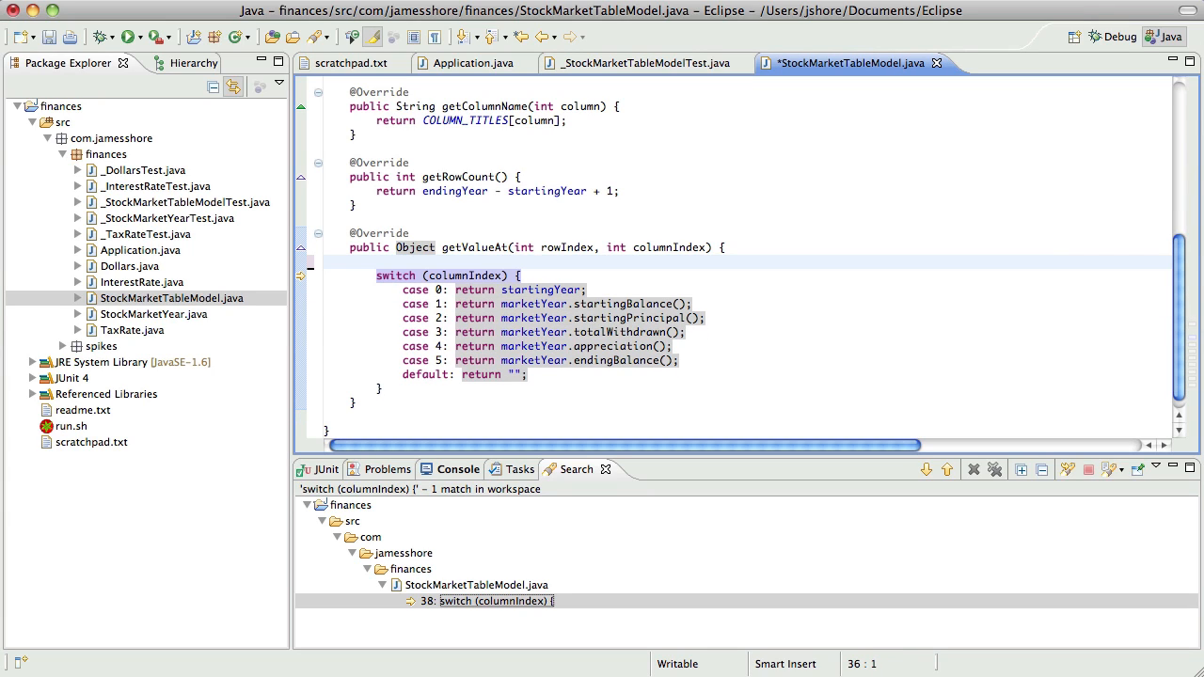
pyautogui.press('super+d')
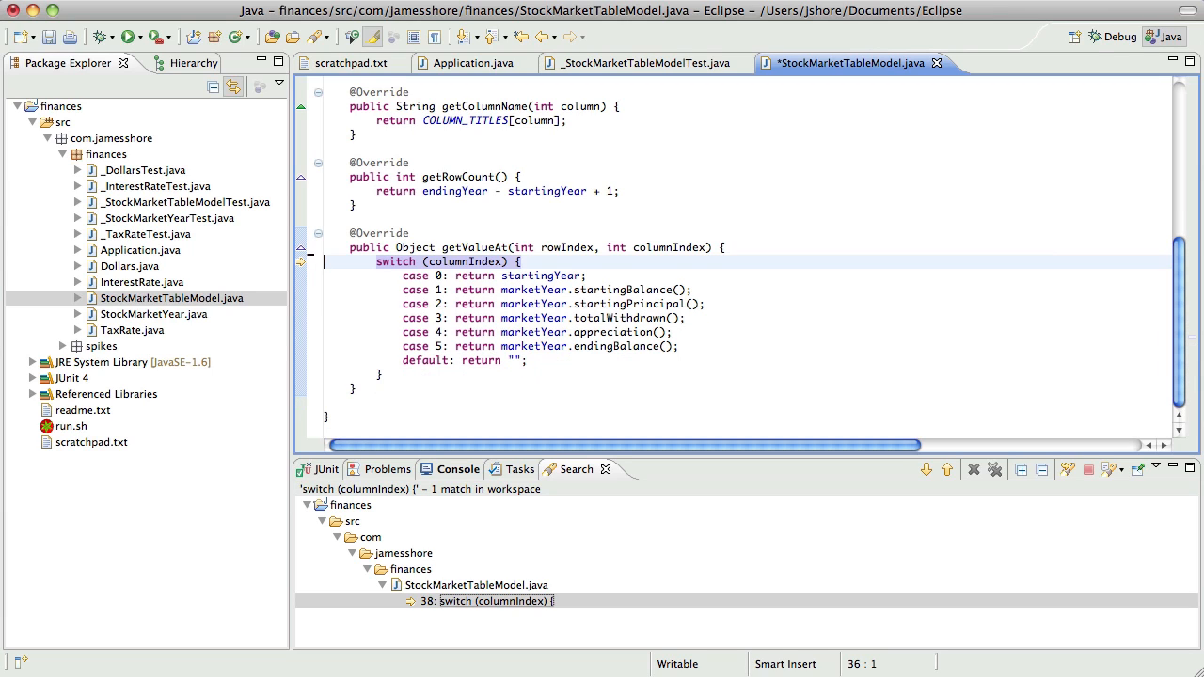
# Make case 0 return startingYear + rowIndex, save and rerun JUnit with all 21 tests passing.
pyautogui.press('Down')
pyautogui.press('End')
pyautogui.write('rowIndex')
pyautogui.press('super+s')
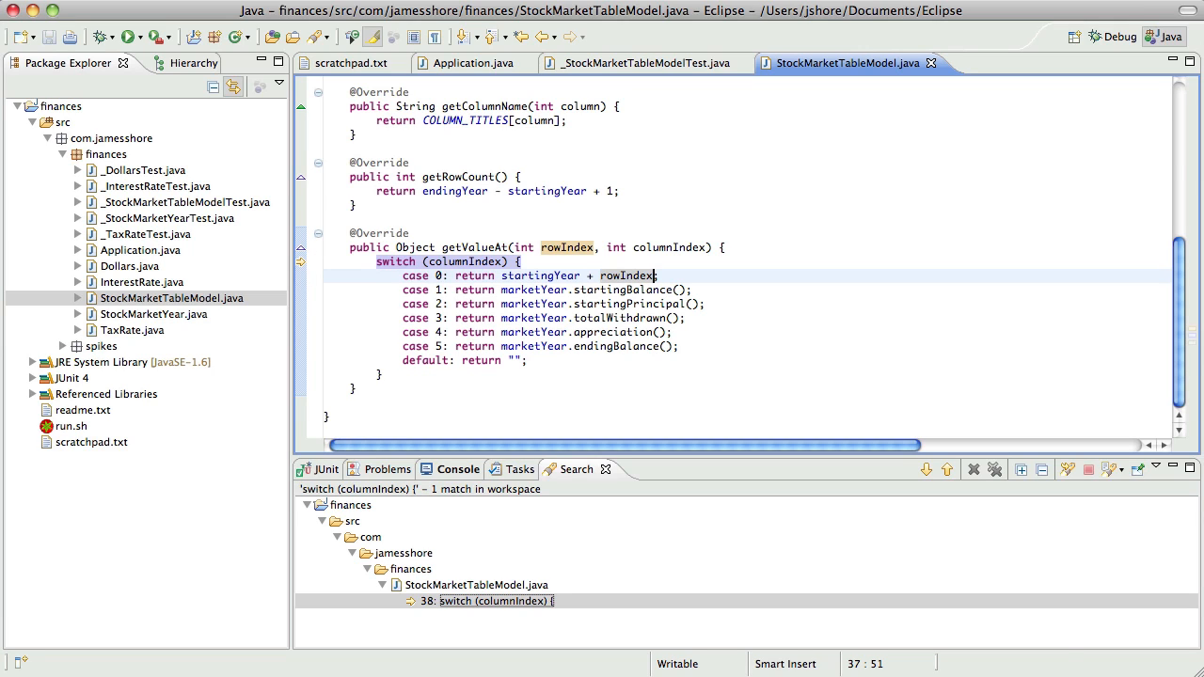
pyautogui.press('super+shift+F11')
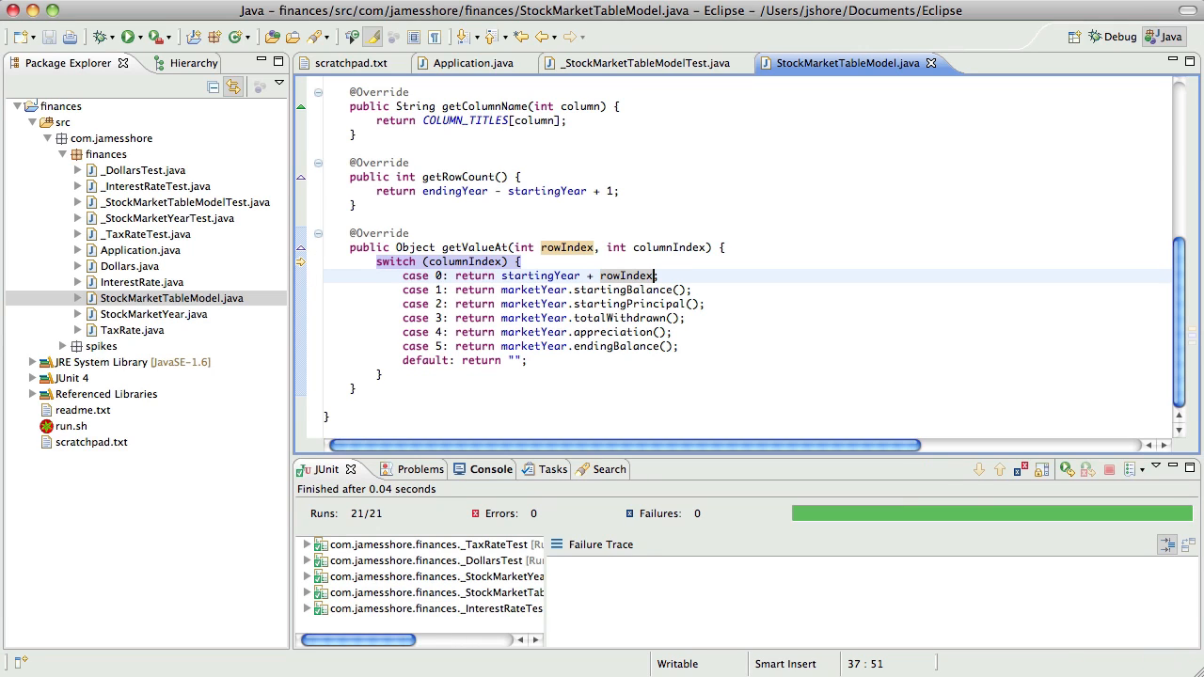
pyautogui.press('super+Tab')
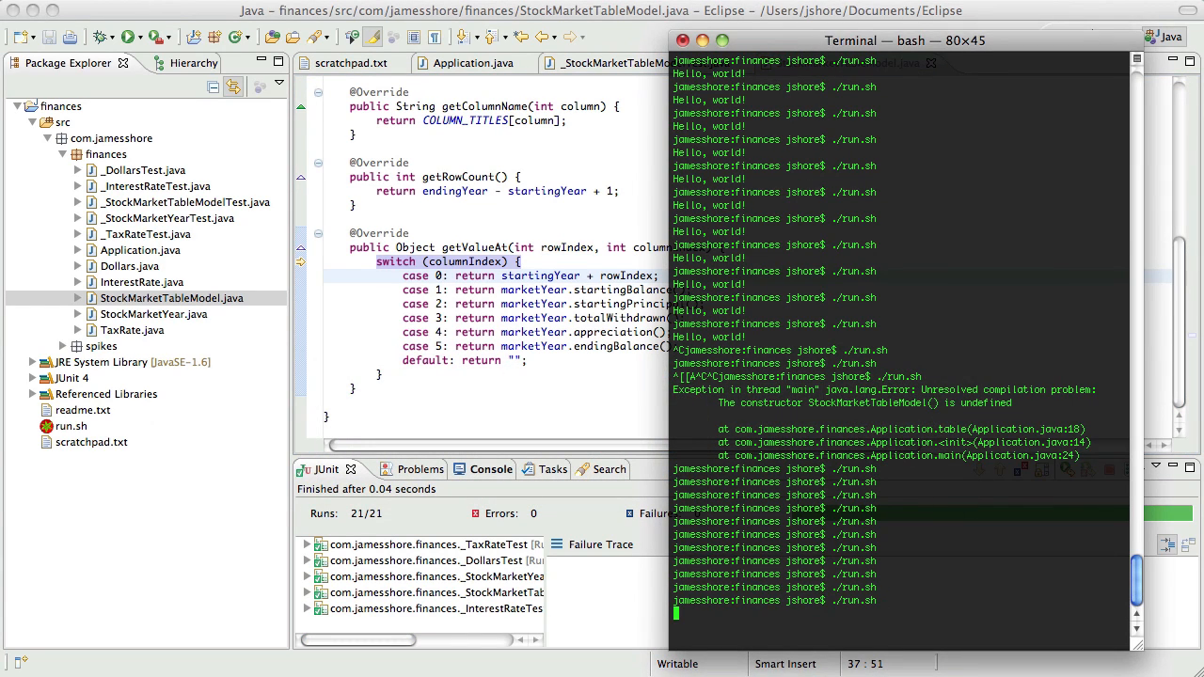
pyautogui.click(636, 260)
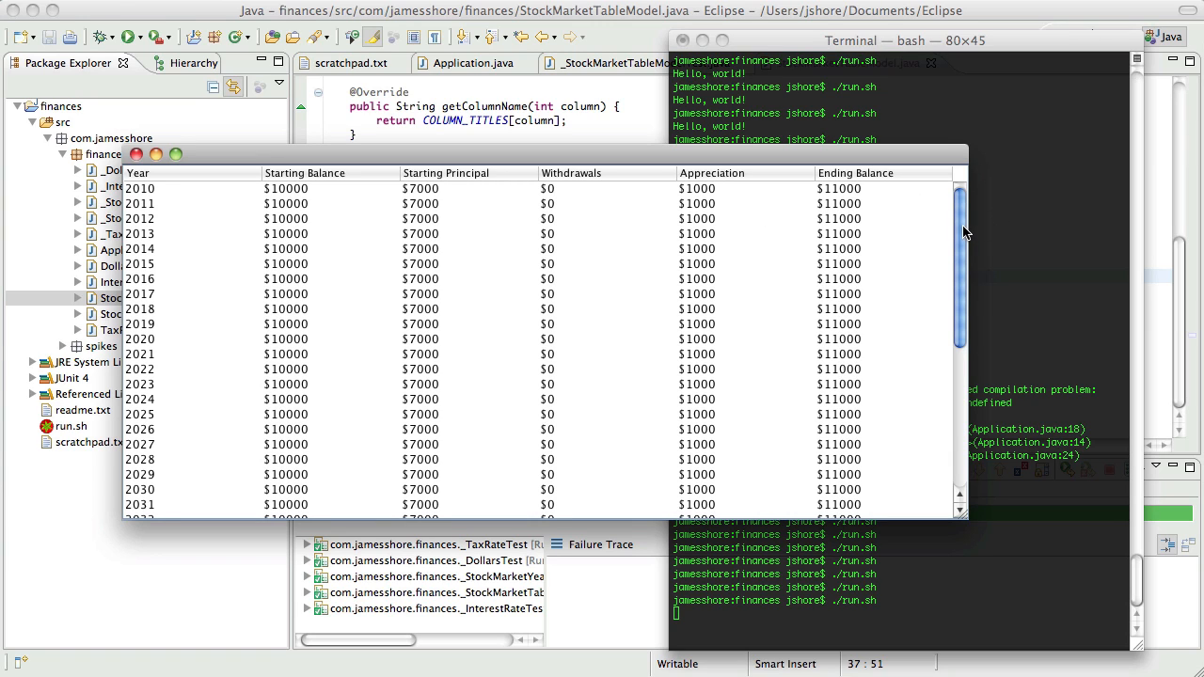
pyautogui.moveTo(957, 235); pyautogui.dragTo(958, 406)
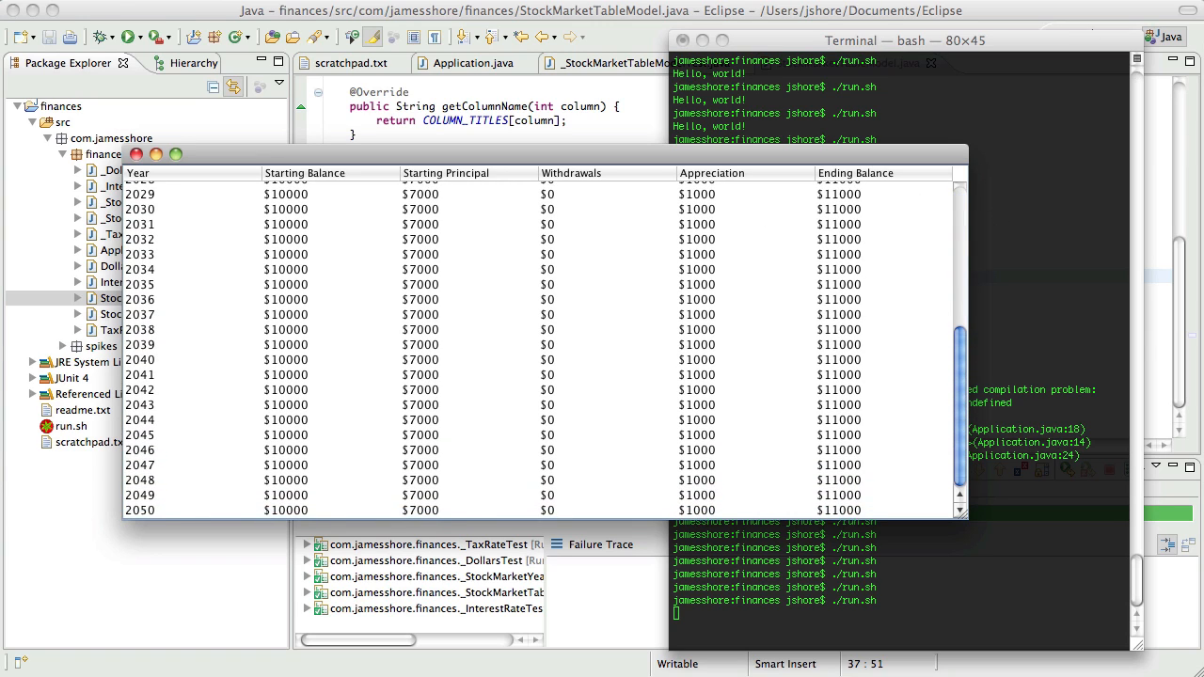
pyautogui.scroll(6, 190, 514)
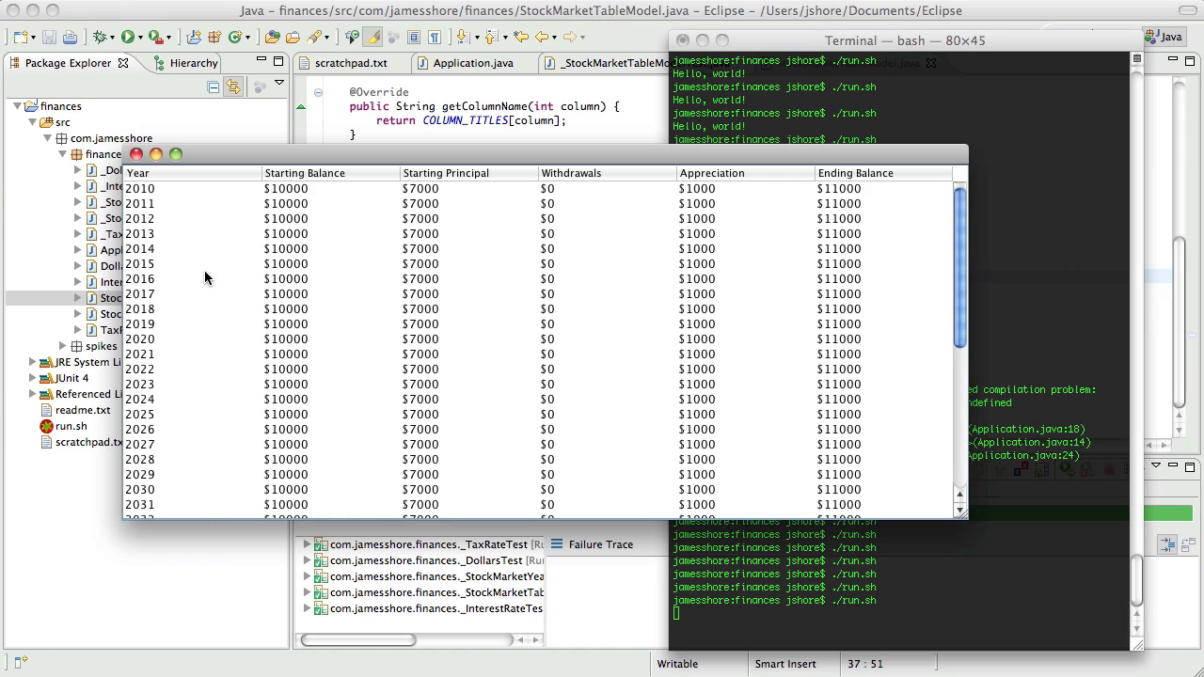
pyautogui.scroll(-6, 207, 272)
pyautogui.scroll(6, 236, 300)
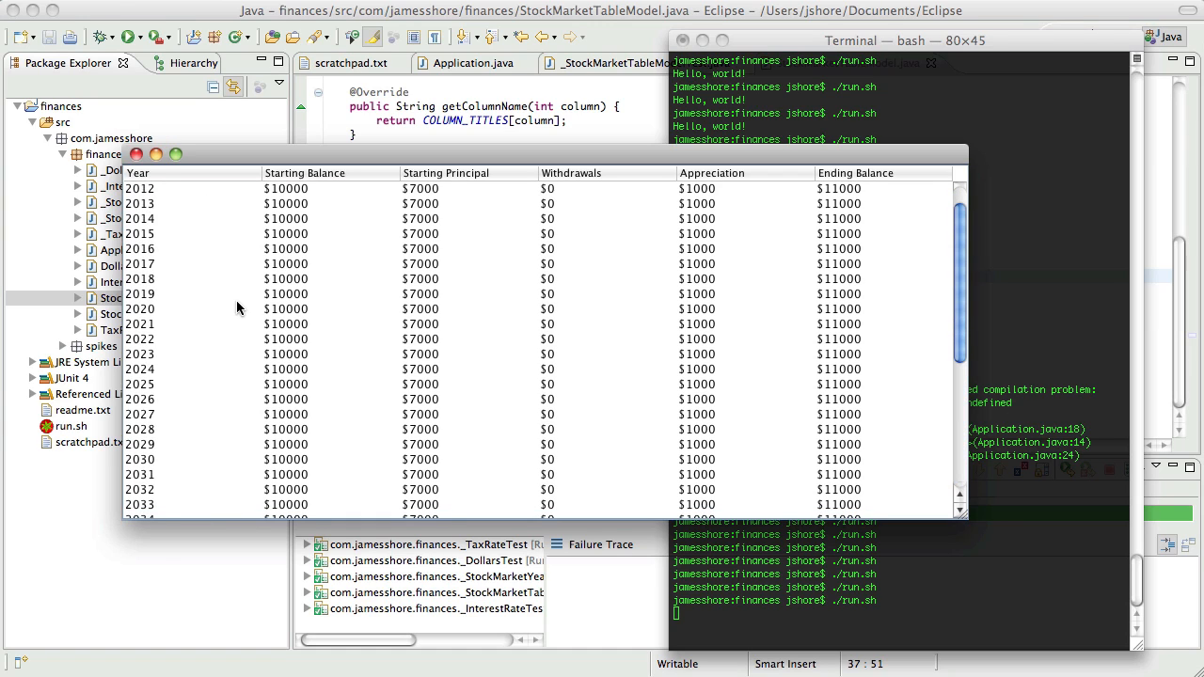
pyautogui.click(164, 190)
pyautogui.scroll(-1, 189, 403)
pyautogui.scroll(-6, 189, 403)
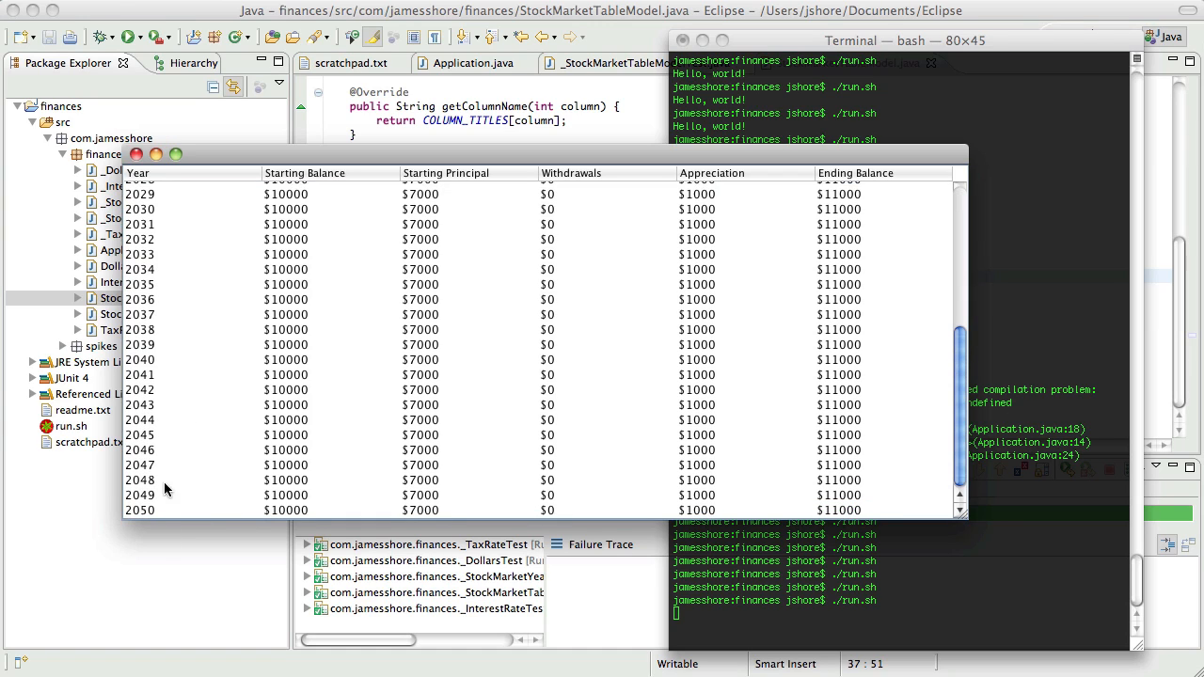
pyautogui.moveTo(170, 510); pyautogui.dragTo(167, 184)
pyautogui.click(173, 235)
pyautogui.click(180, 248)
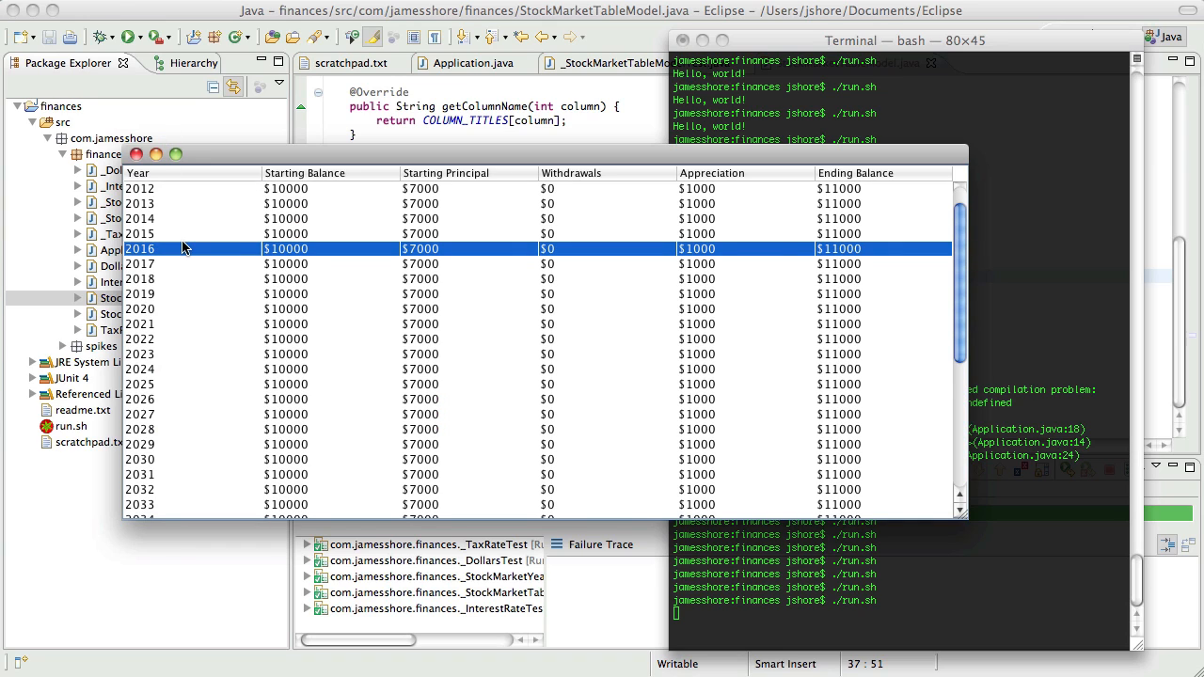
pyautogui.click(453, 307)
pyautogui.click(174, 218)
pyautogui.scroll(2, 310, 246)
pyautogui.moveTo(216, 196); pyautogui.dragTo(249, 389)
pyautogui.click(246, 368)
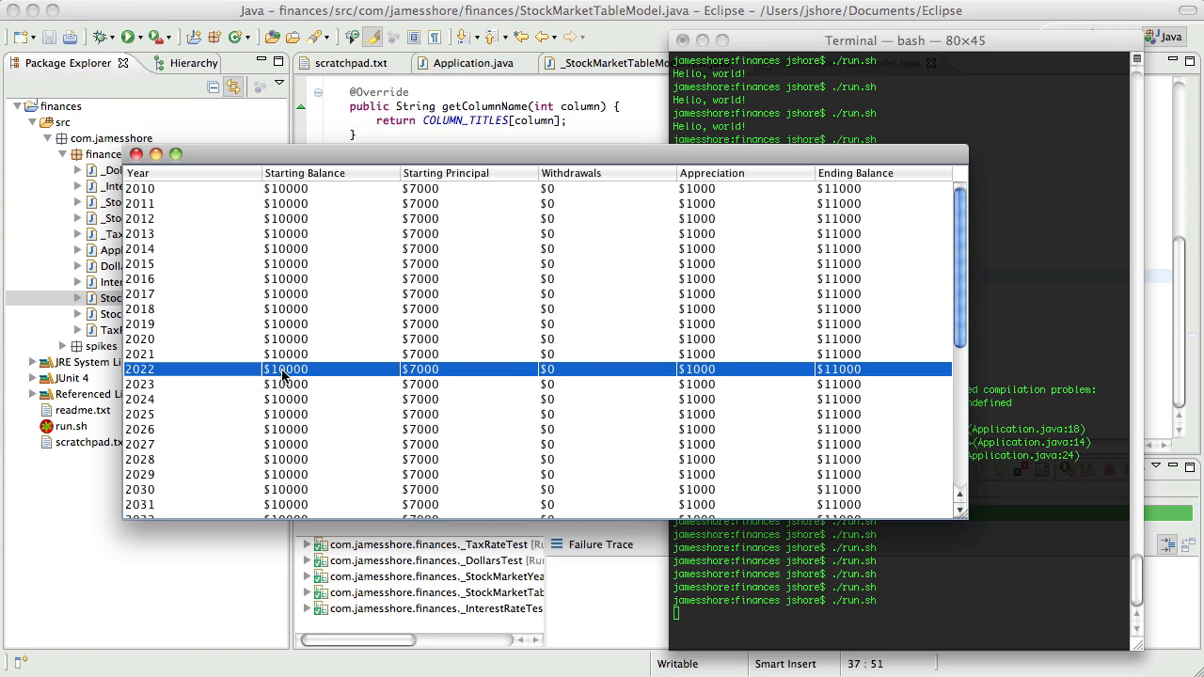
pyautogui.click(246, 338)
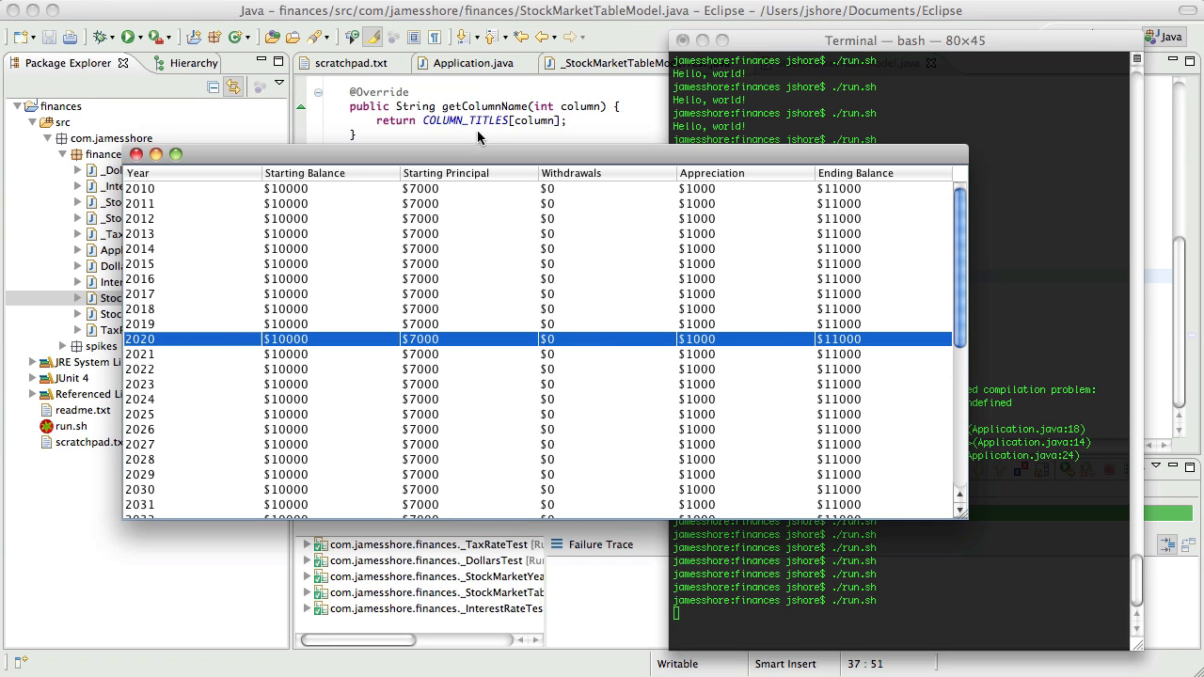
pyautogui.moveTo(512, 145); pyautogui.dragTo(522, 175)
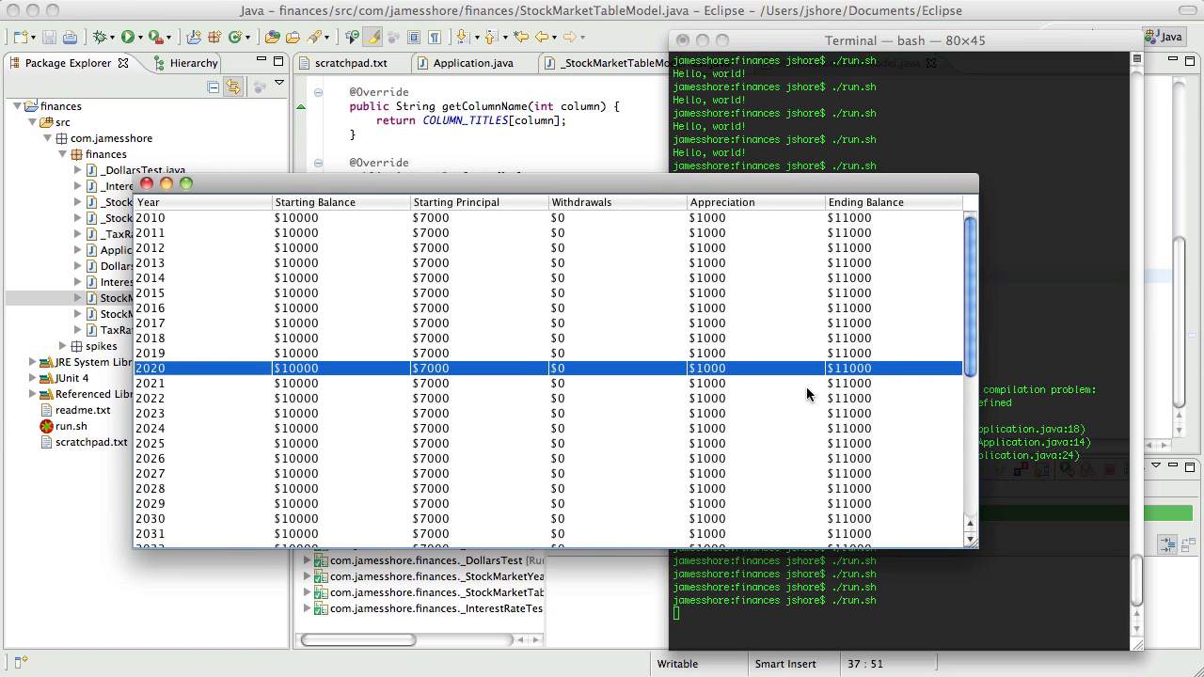
pyautogui.press('super+q')
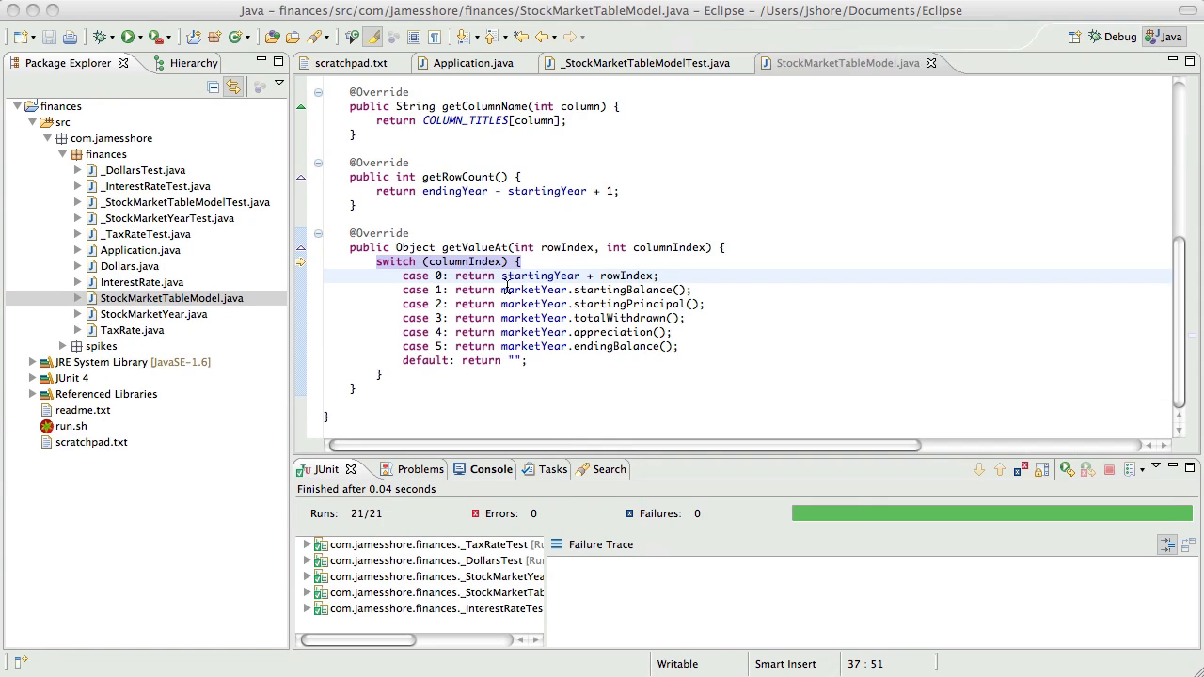
# Assert STARTING_BALANCE at getValueAt(0, 1) in the multipleRows test and save.
pyautogui.moveTo(645, 63)
pyautogui.click(594, 66)
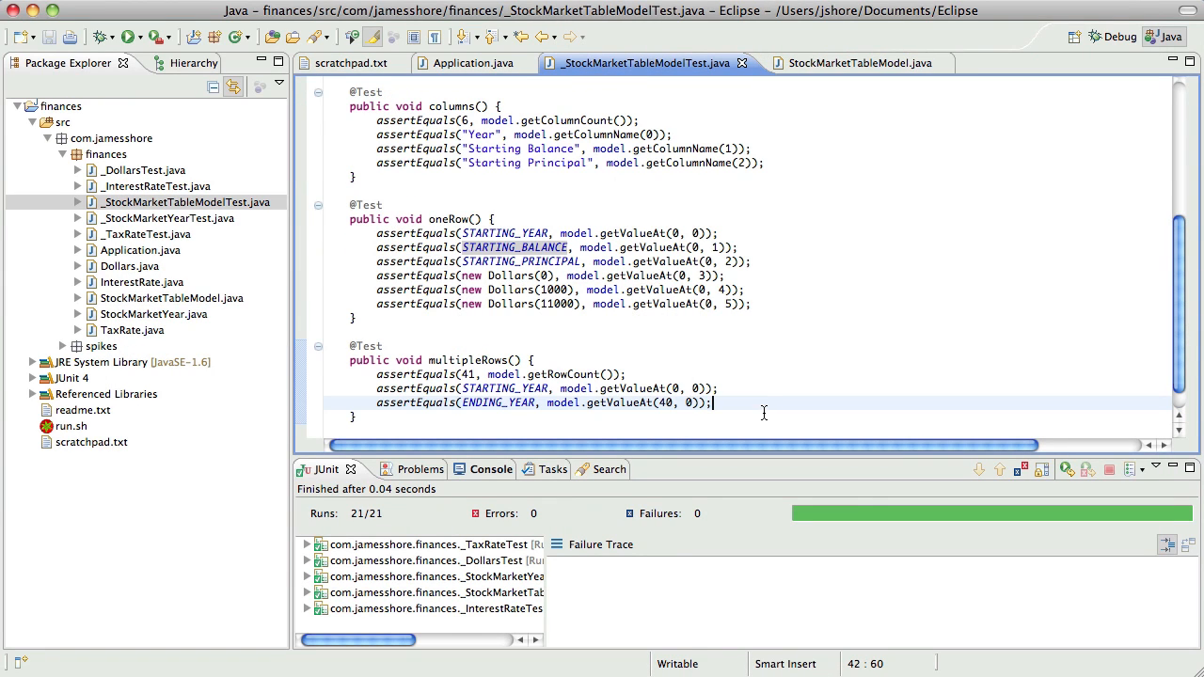
pyautogui.click(750, 389)
pyautogui.press('Return')
pyautogui.write('a')
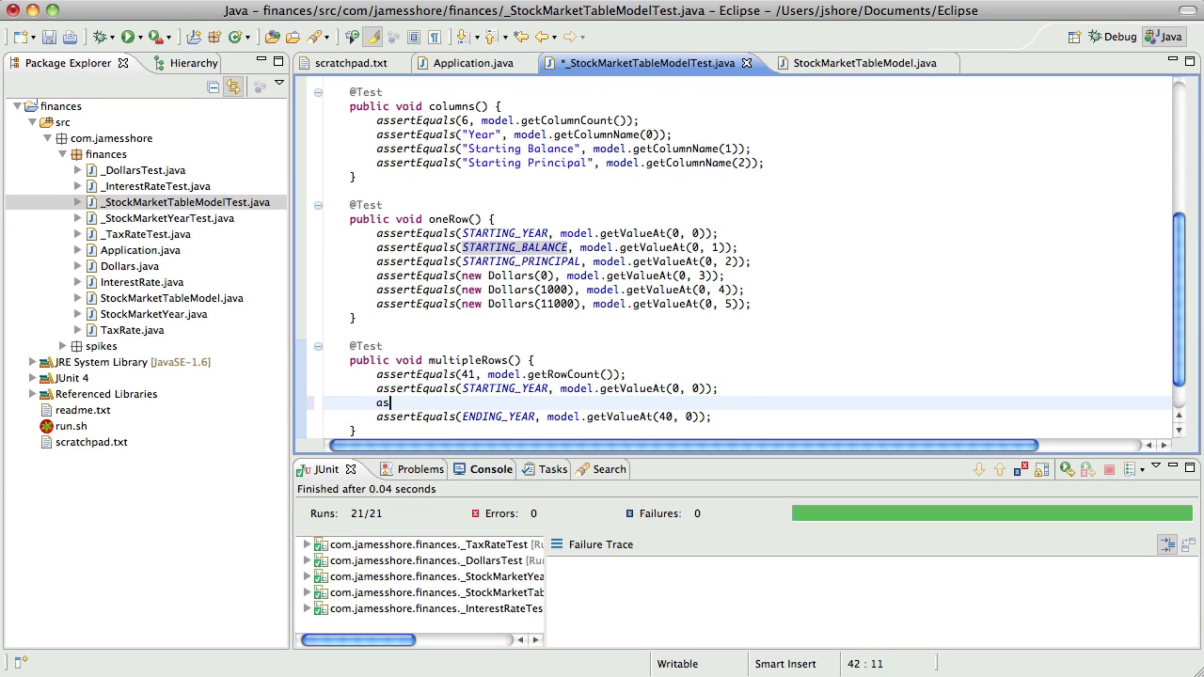
pyautogui.write('sertEquals(STARTING_BALANCE, model')
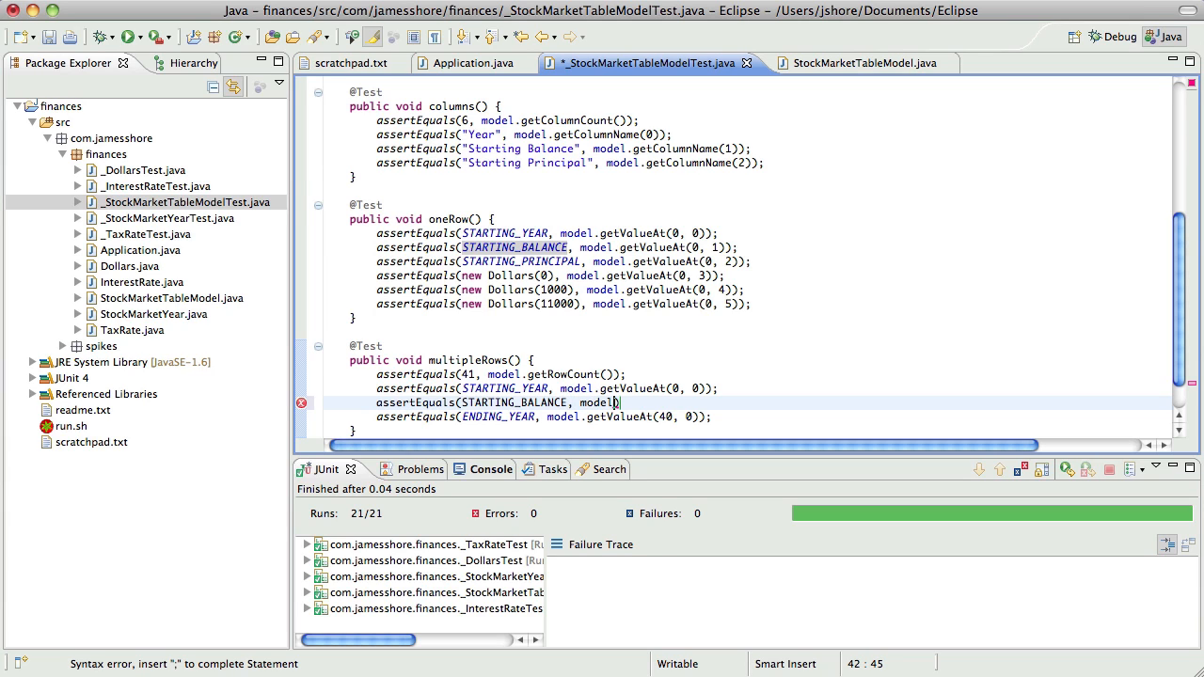
pyautogui.write('.')
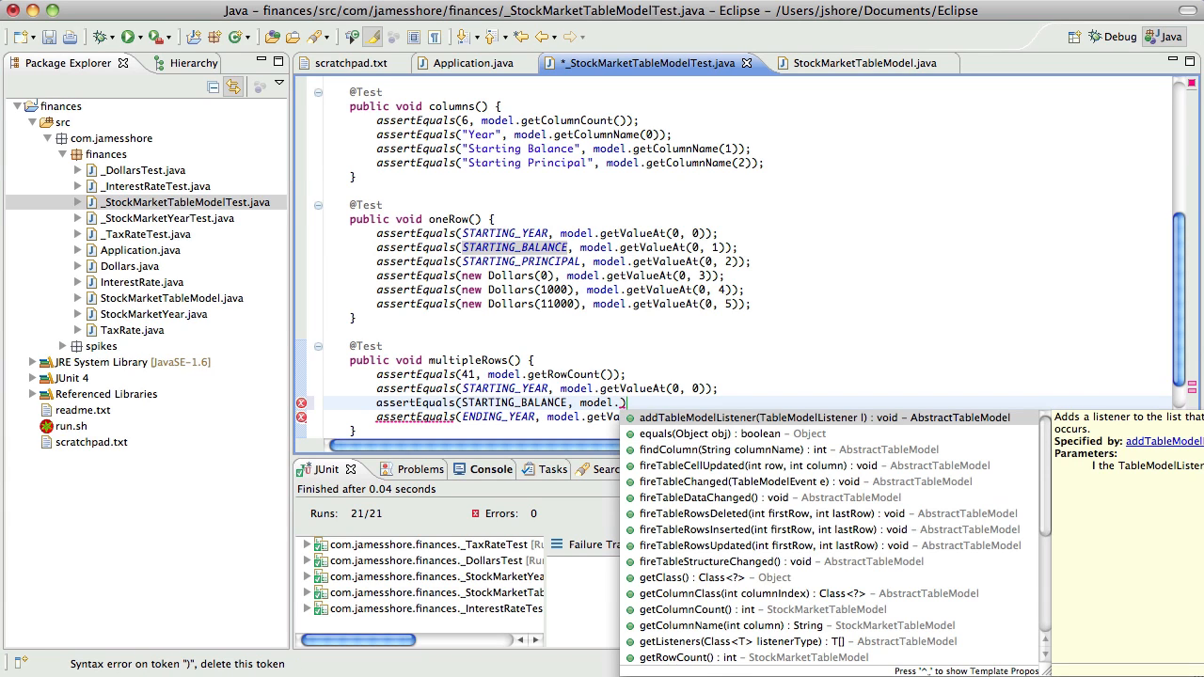
pyautogui.write('getValueAt')
pyautogui.press('Return')
pyautogui.write('0, ')
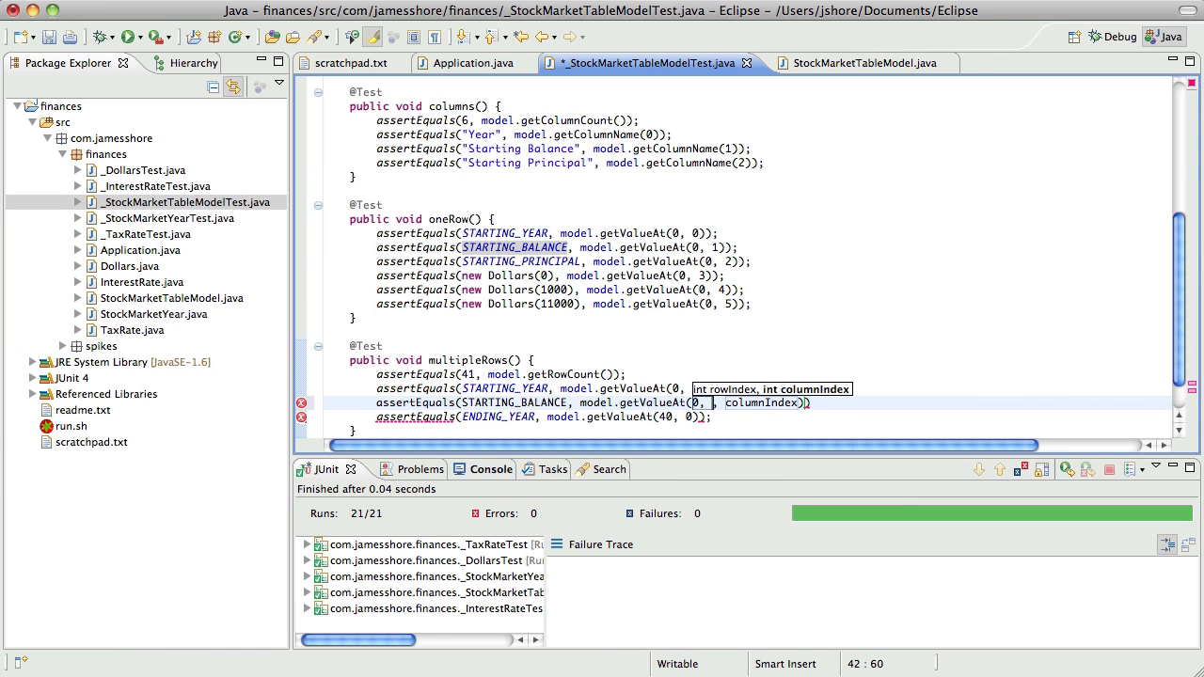
pyautogui.write('1')
pyautogui.hotkey('shift', 'End')
pyautogui.press('Delete')
pyautogui.write(')')
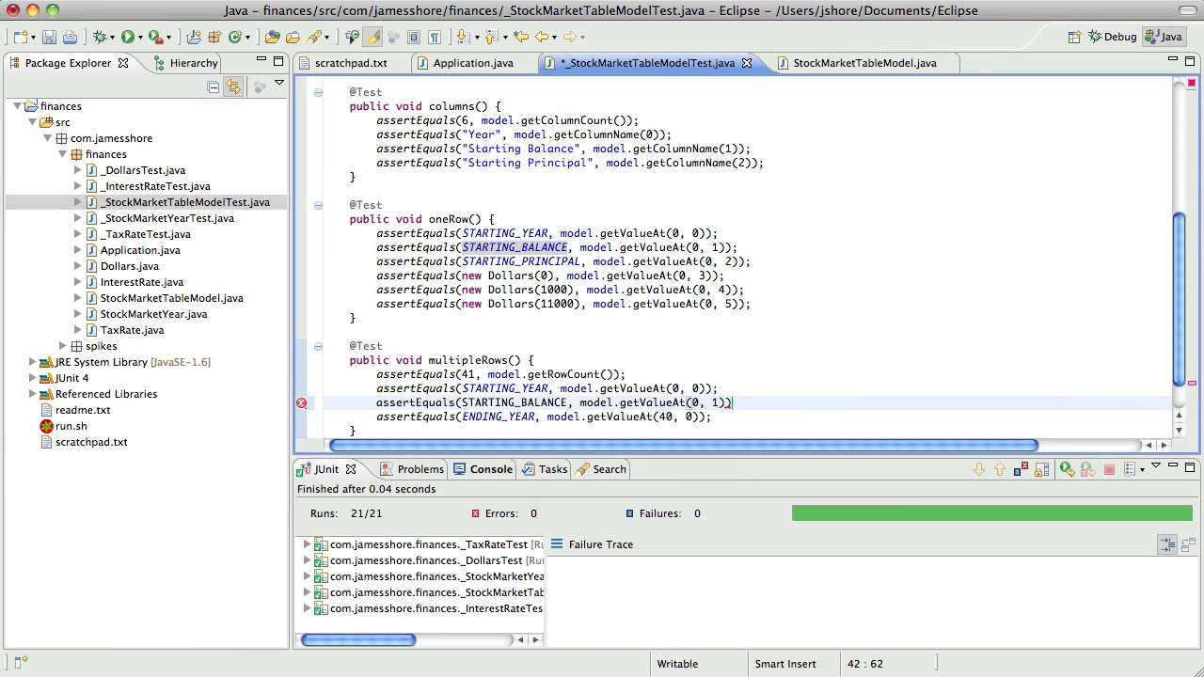
pyautogui.write(');')
pyautogui.press('super+s')
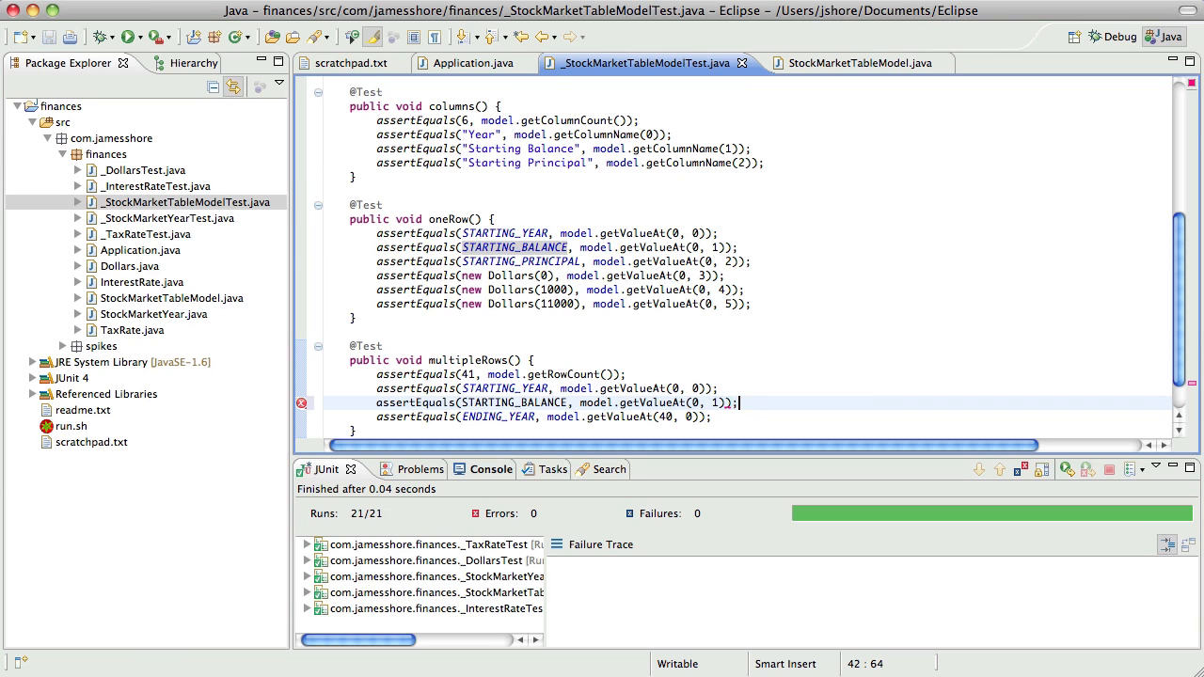
# Discard a half-written assertion, save, and rerun the JUnit tests.
pyautogui.press('Down')
pyautogui.press('Return')
pyautogui.write('assertEqua')
pyautogui.press('super+d')
pyautogui.press('super+s')
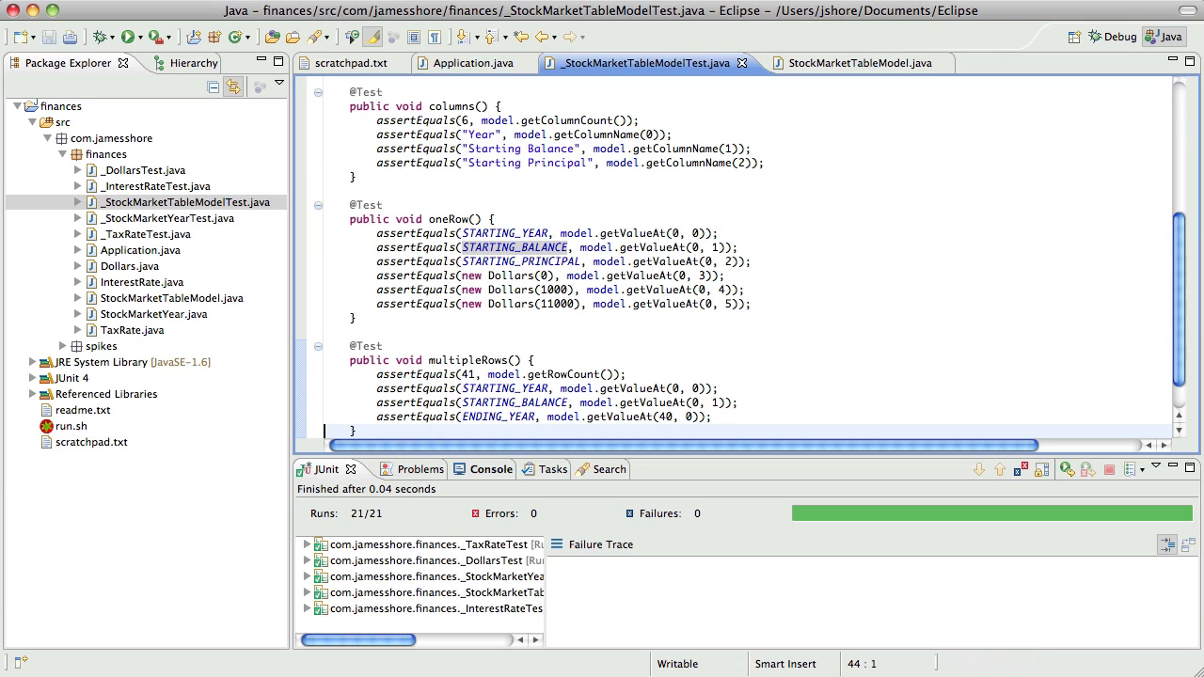
pyautogui.press('super+shift+F11')
# Assert new Dollars(11000) at getValueAt(1, 1), save, and run JUnit to see it fail.
pyautogui.press('Up')
pyautogui.press('Return')
pyautogui.write('assertEquals(')
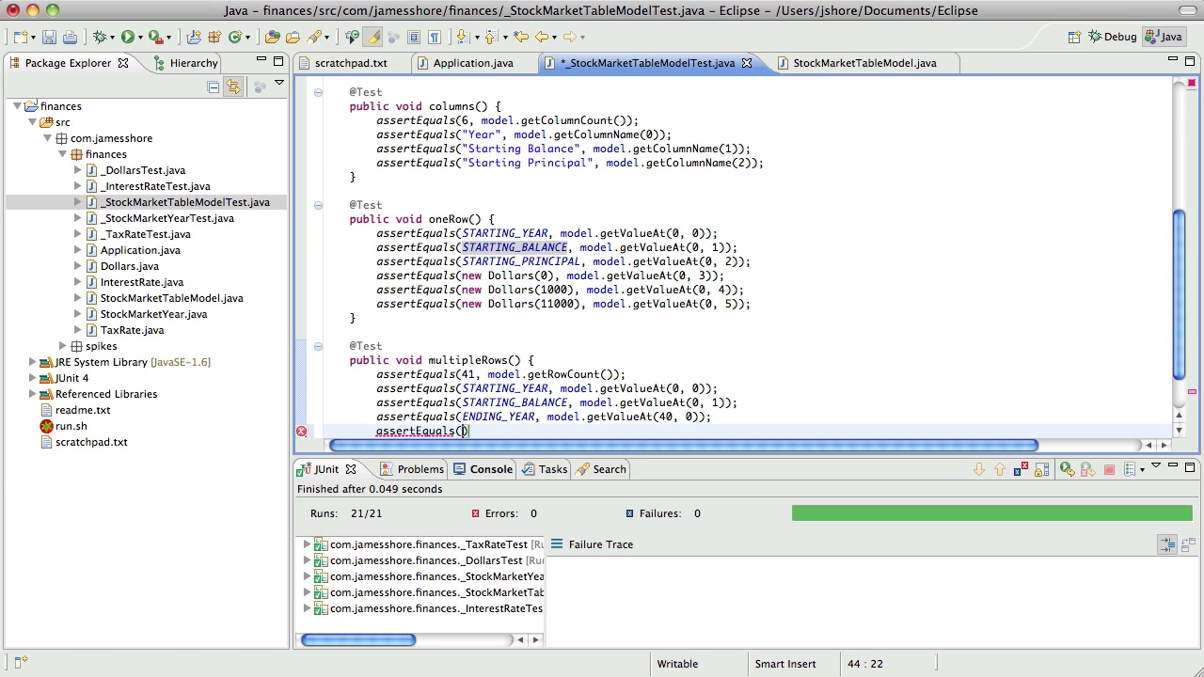
pyautogui.write('new Dollars(')
pyautogui.write('11000)')
pyautogui.write(', mo')
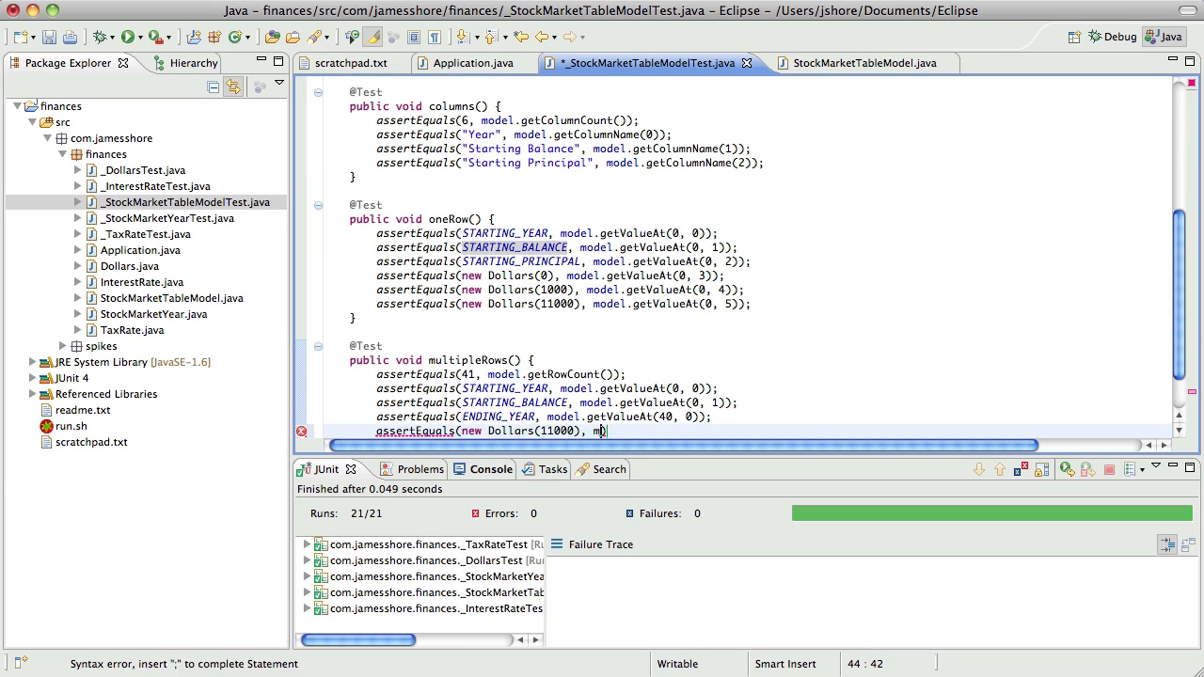
pyautogui.write('del.getValue')
pyautogui.press('Return')
pyautogui.write('1, 1')
pyautogui.press('End')
pyautogui.hotkey('shift', 'Left')
pyautogui.hotkey('shift', 'alt', 'Left')
pyautogui.hotkey('shift', 'alt', 'Left')
pyautogui.hotkey('shift', 'alt', 'Left')
pyautogui.press('BackSpace')
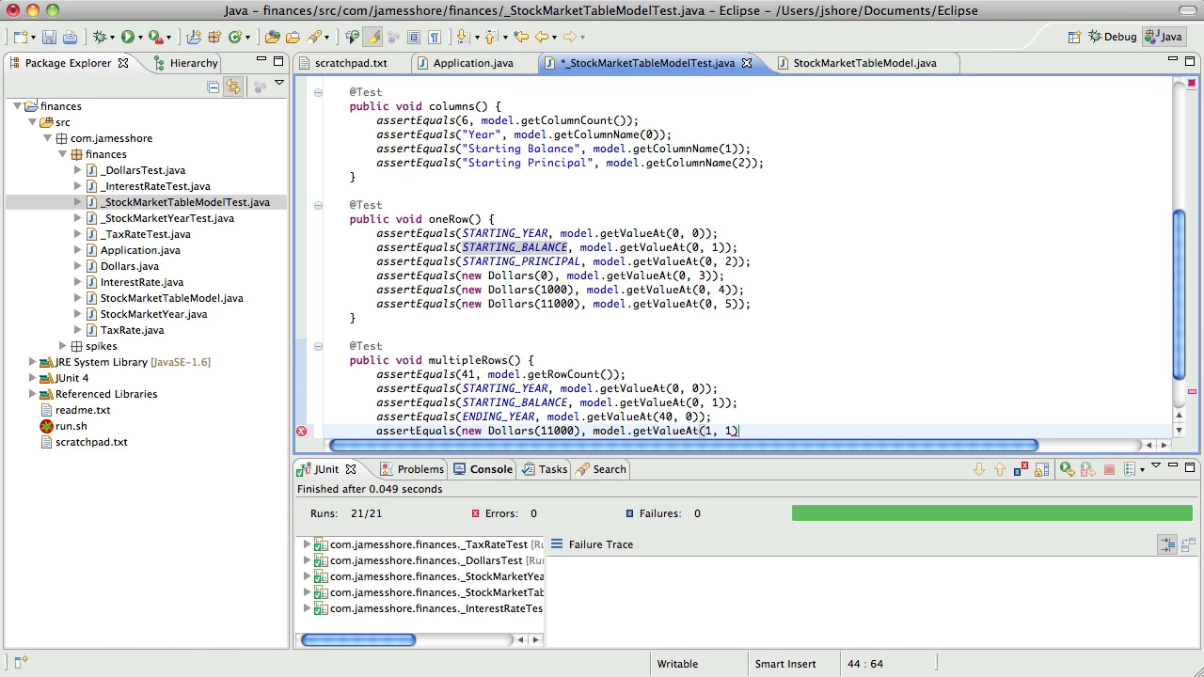
pyautogui.write(');')
pyautogui.hotkey('ctrl', 's')
pyautogui.write(';')
pyautogui.press('super+shift+F11')
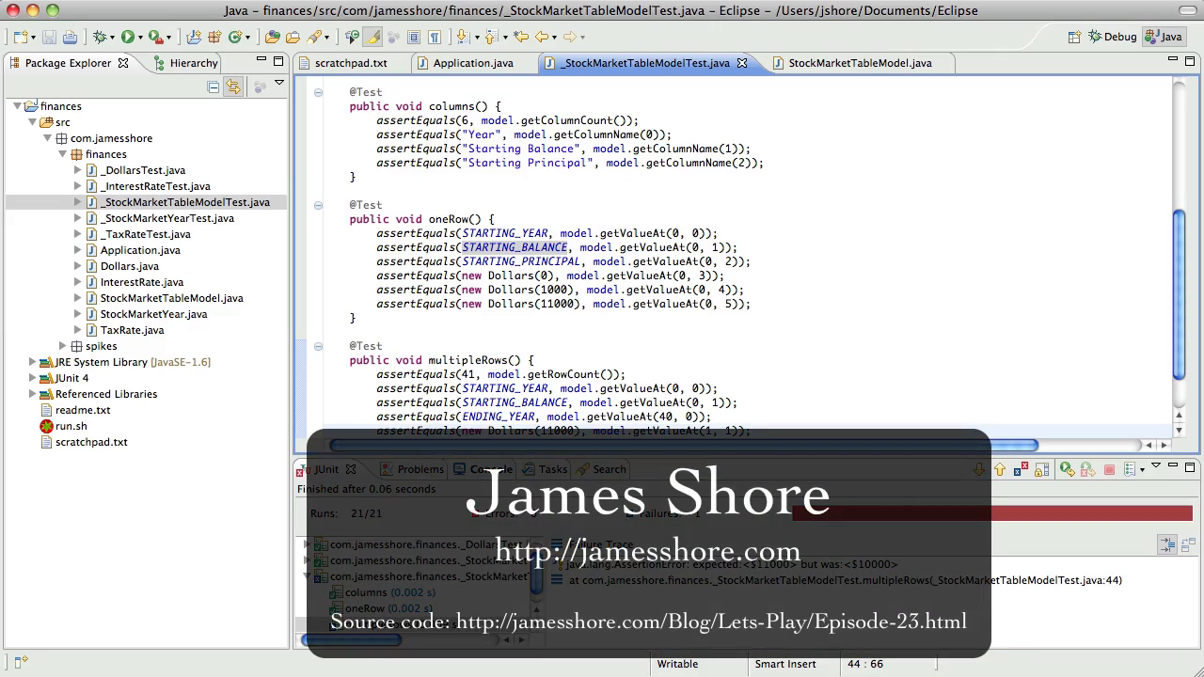